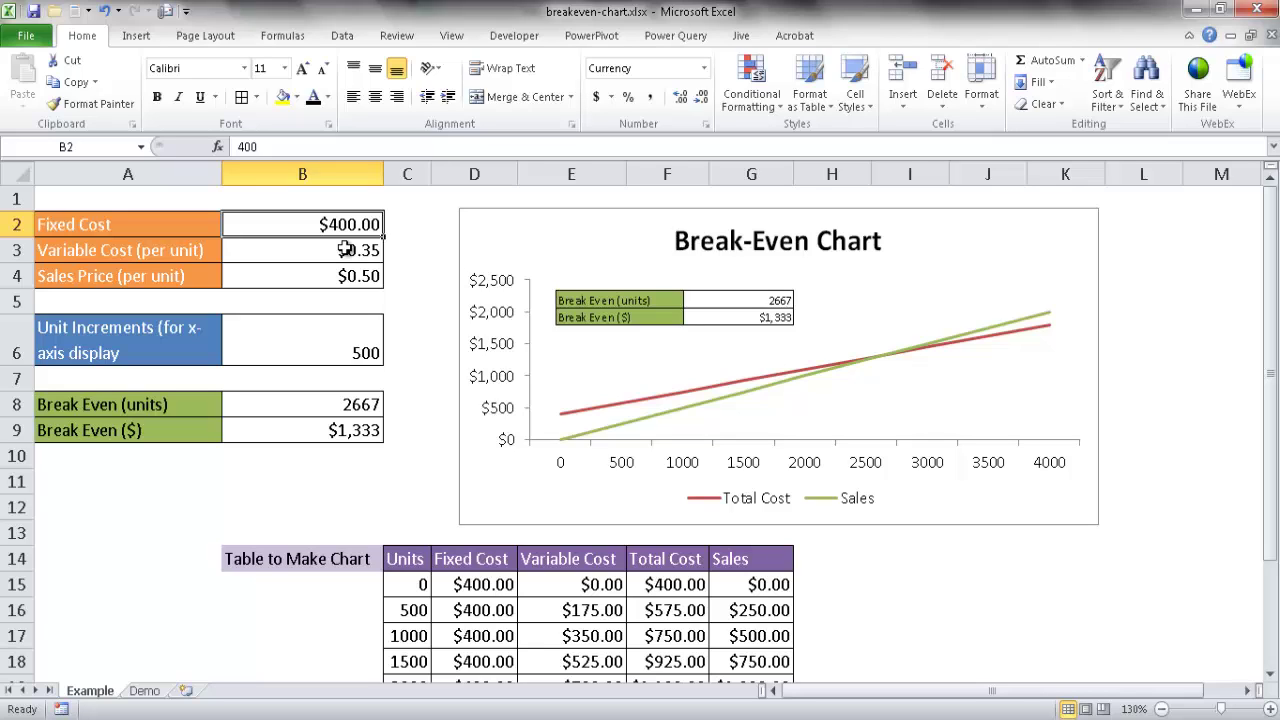
Examine the cost, price and unit increment inputs and both break-even formulas on the Example sheet.
left_click(335, 250)
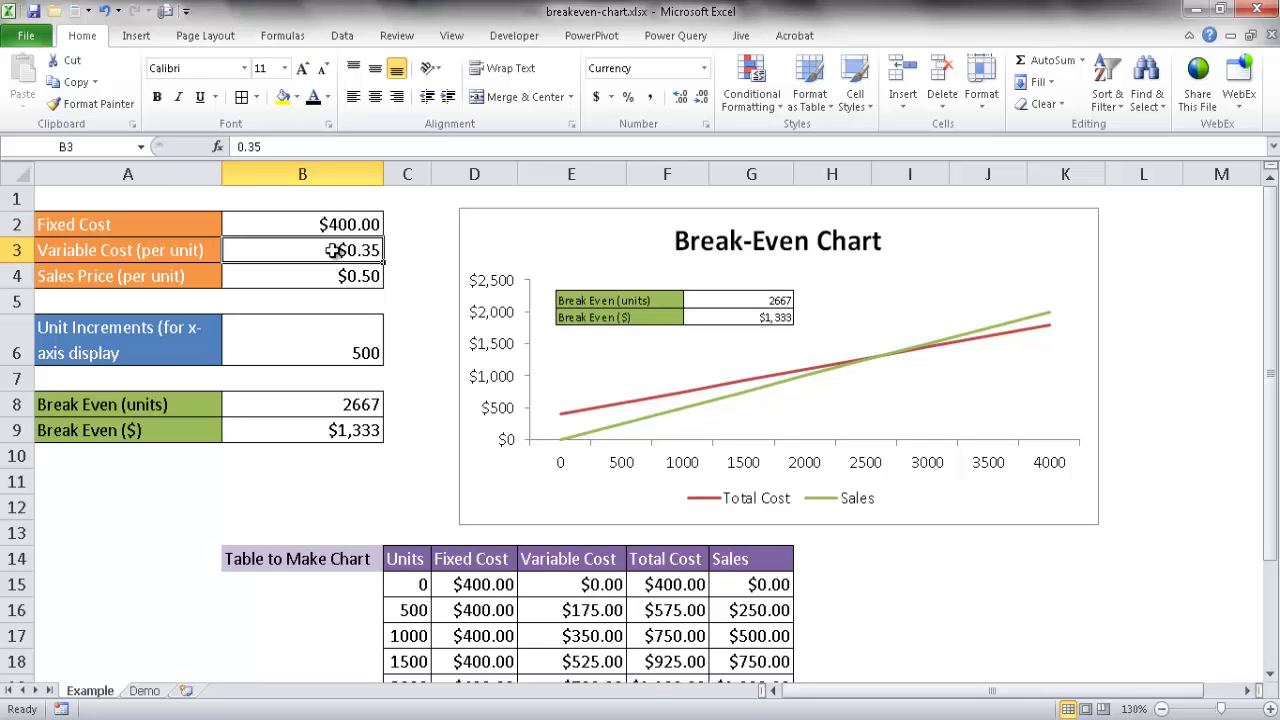
left_click(330, 277)
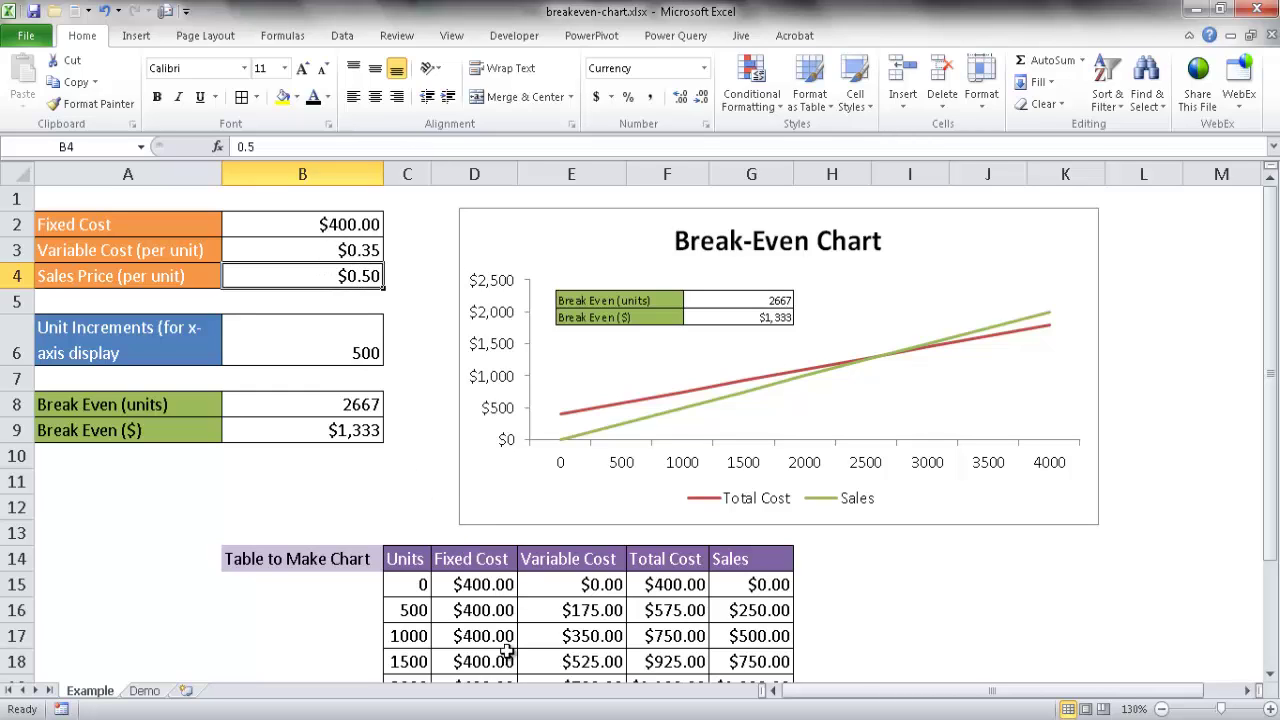
left_click(346, 346)
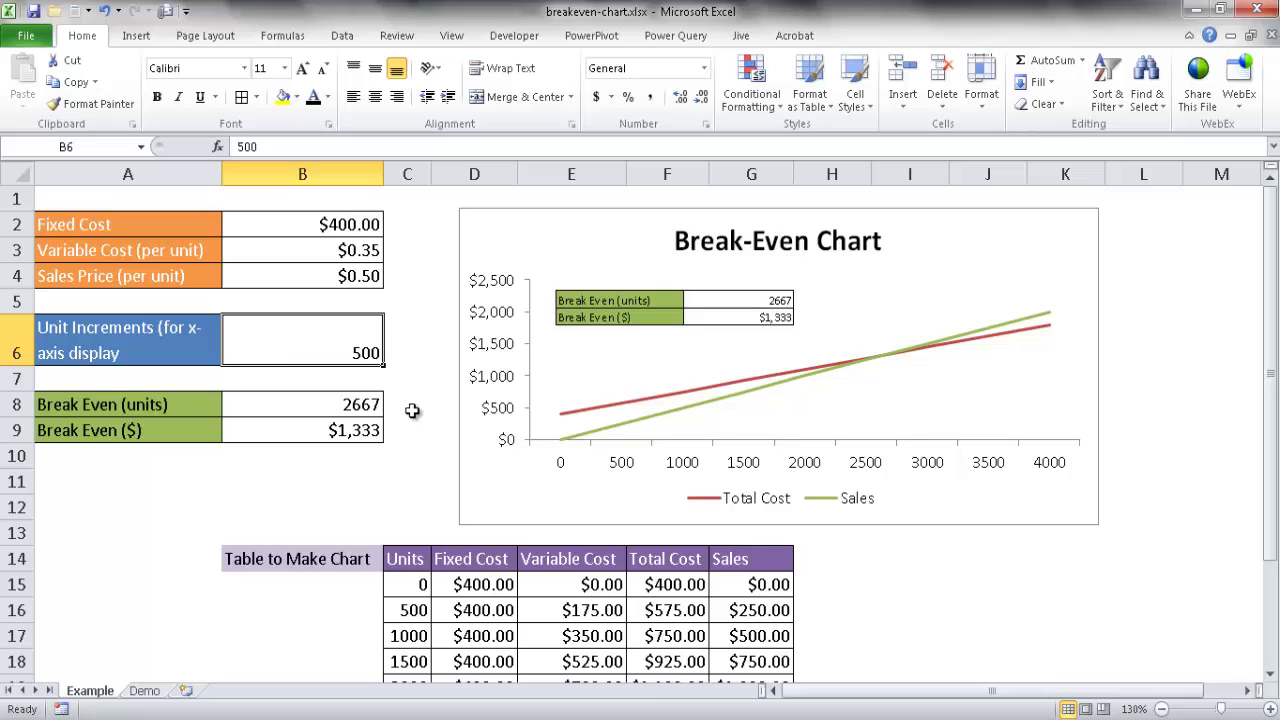
left_click(314, 404)
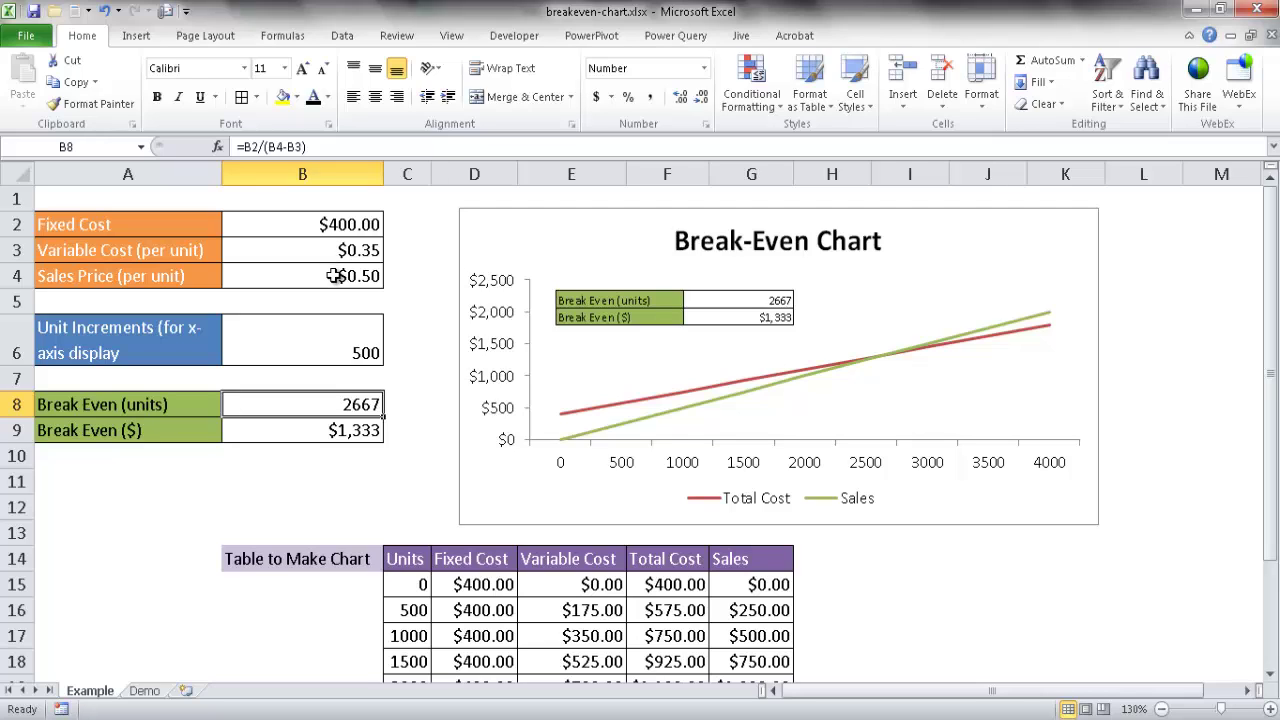
left_click(314, 426)
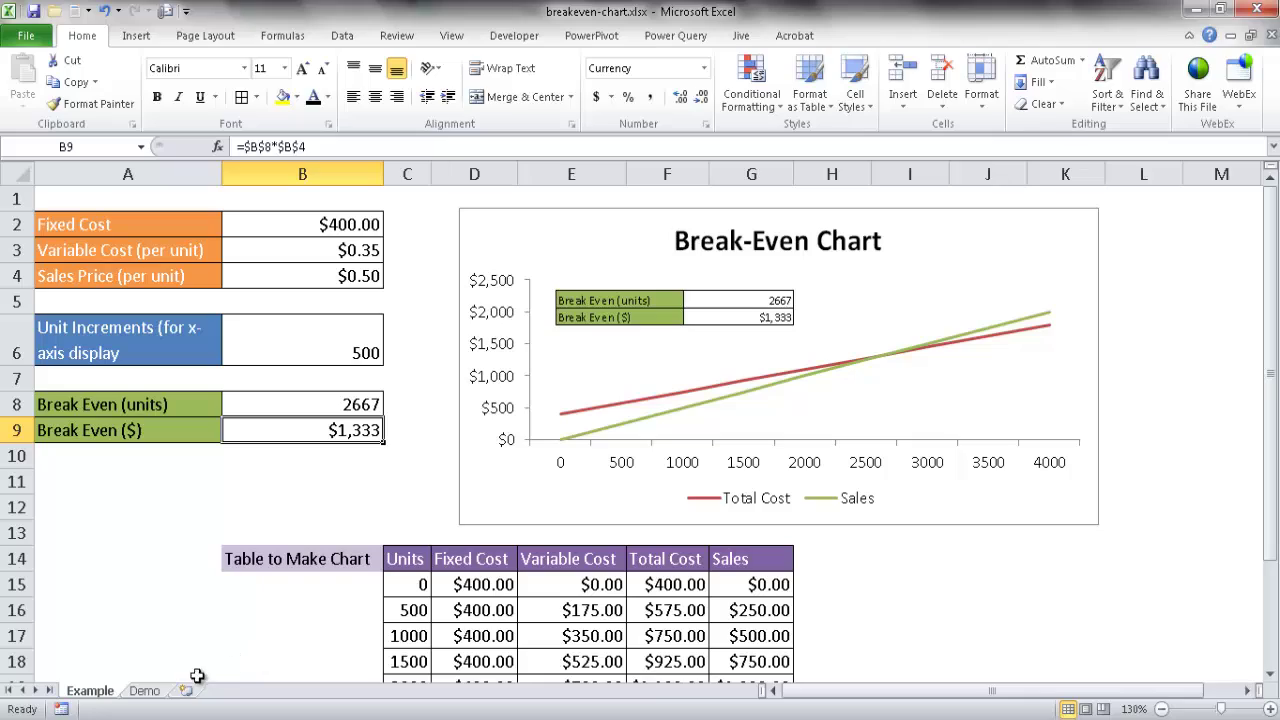
Copy the fixed cost, variable cost and sales price values from Example B2:B4 into B1:B3 of the Demo sheet.
left_click(144, 690)
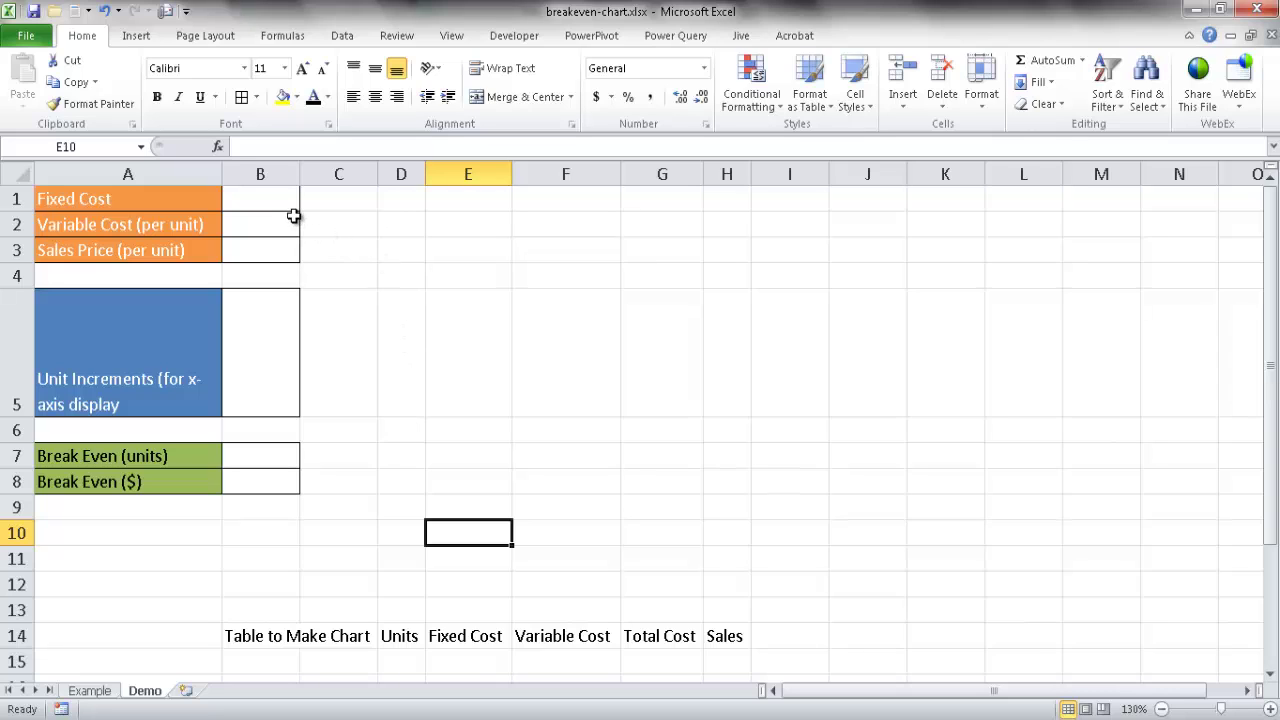
left_click(263, 197)
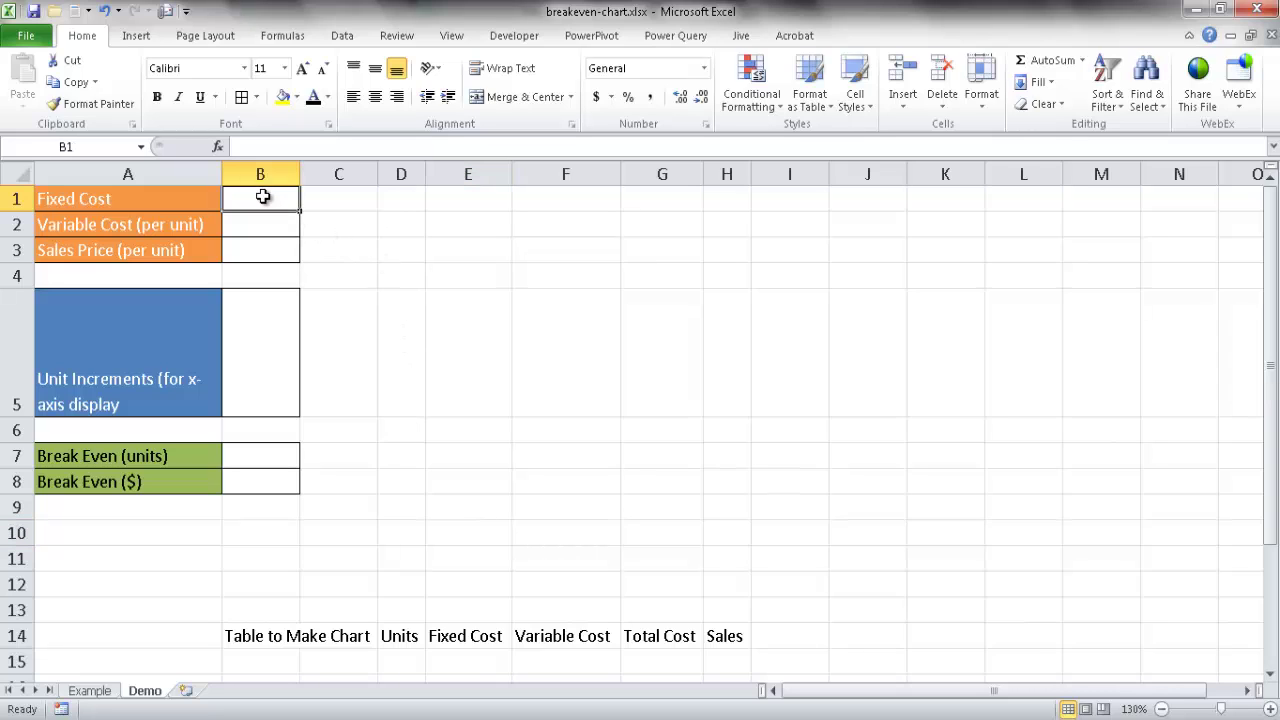
double_click(264, 197)
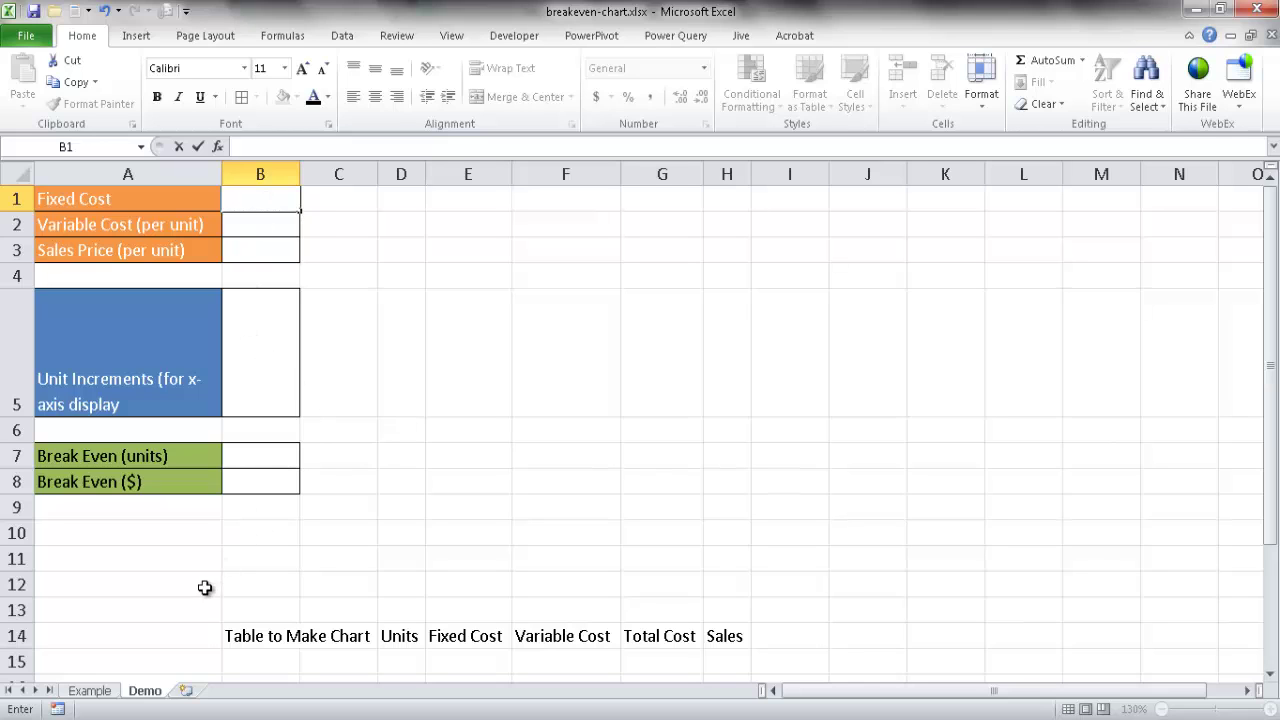
left_click(88, 690)
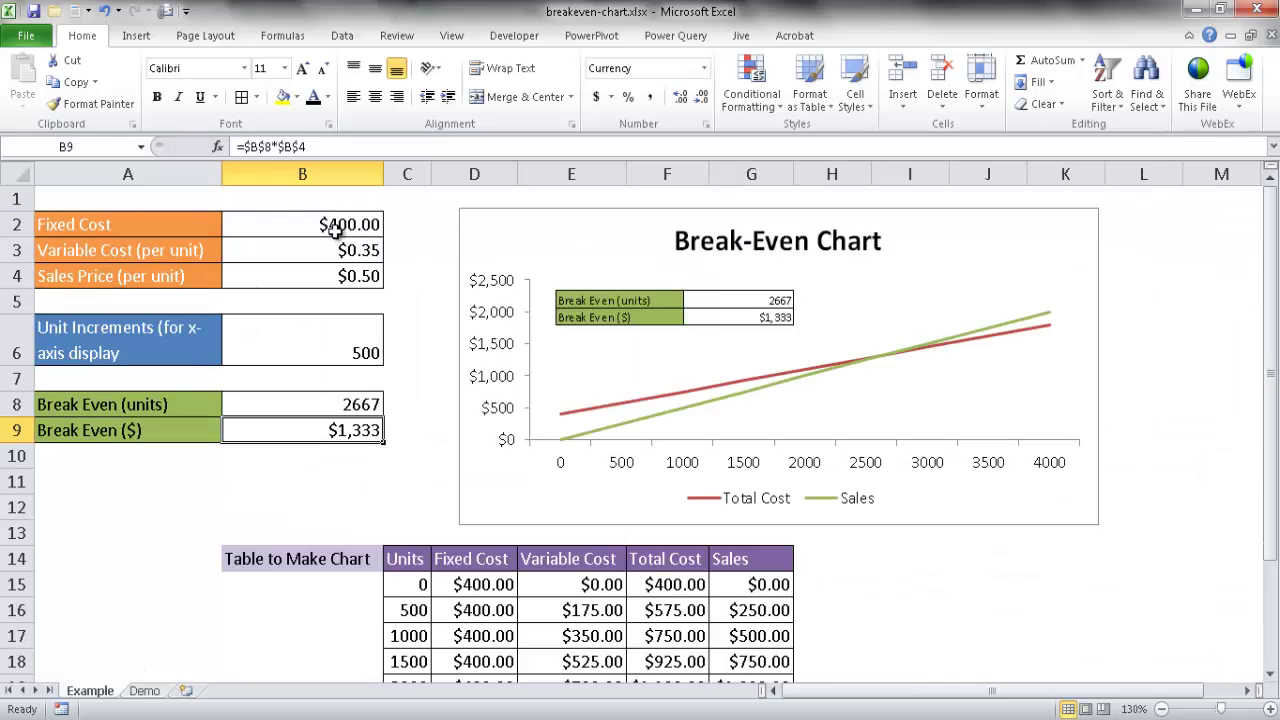
left_click_drag(336, 225, 318, 271)
key("ctrl+c")
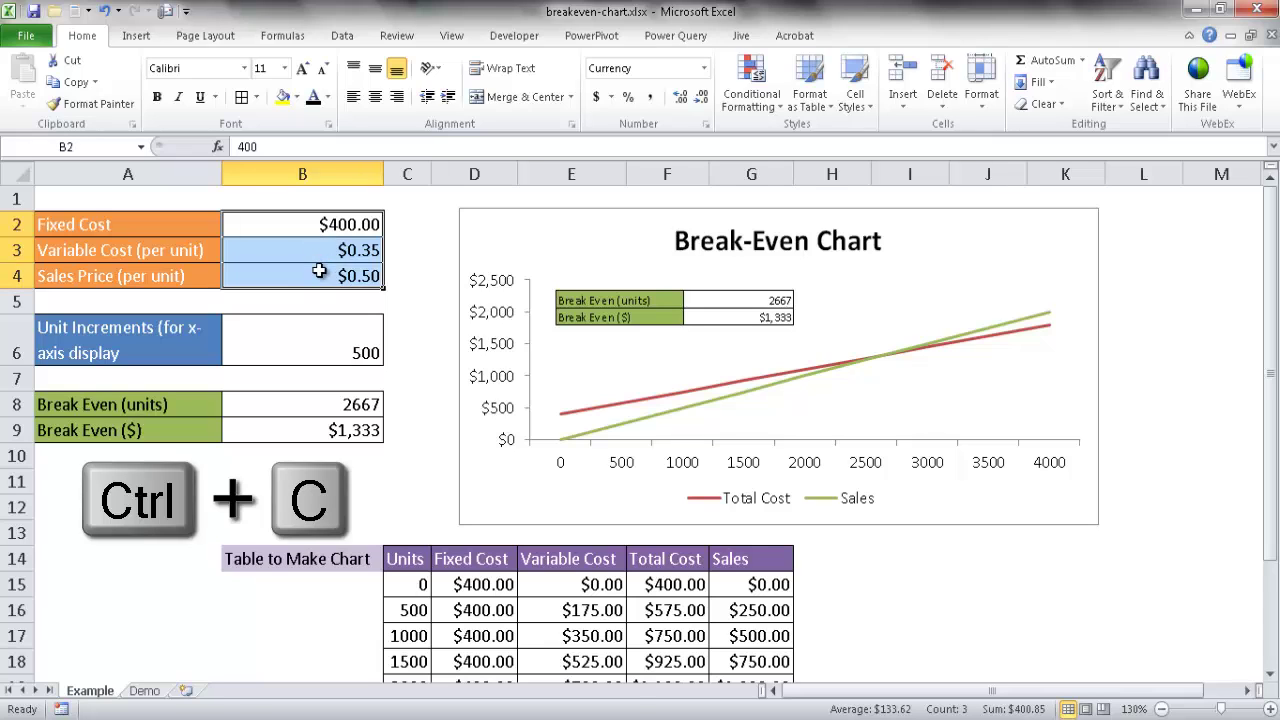
left_click(155, 690)
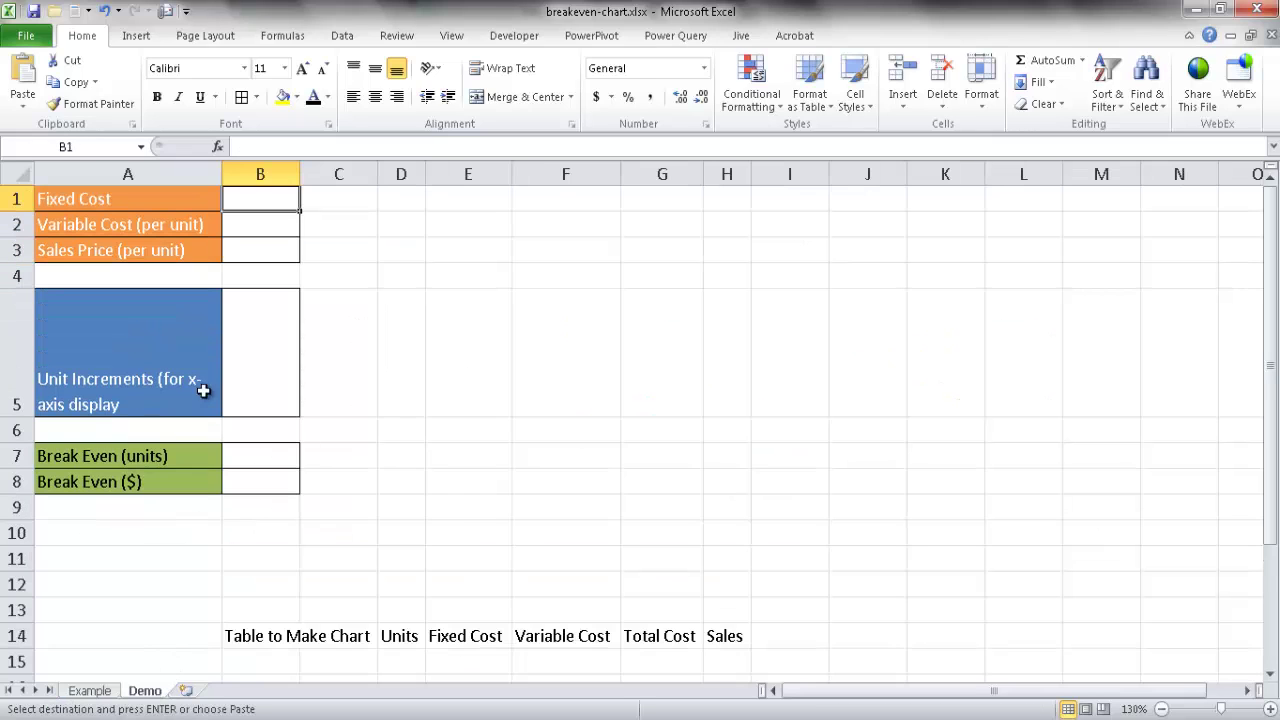
key("ctrl+v")
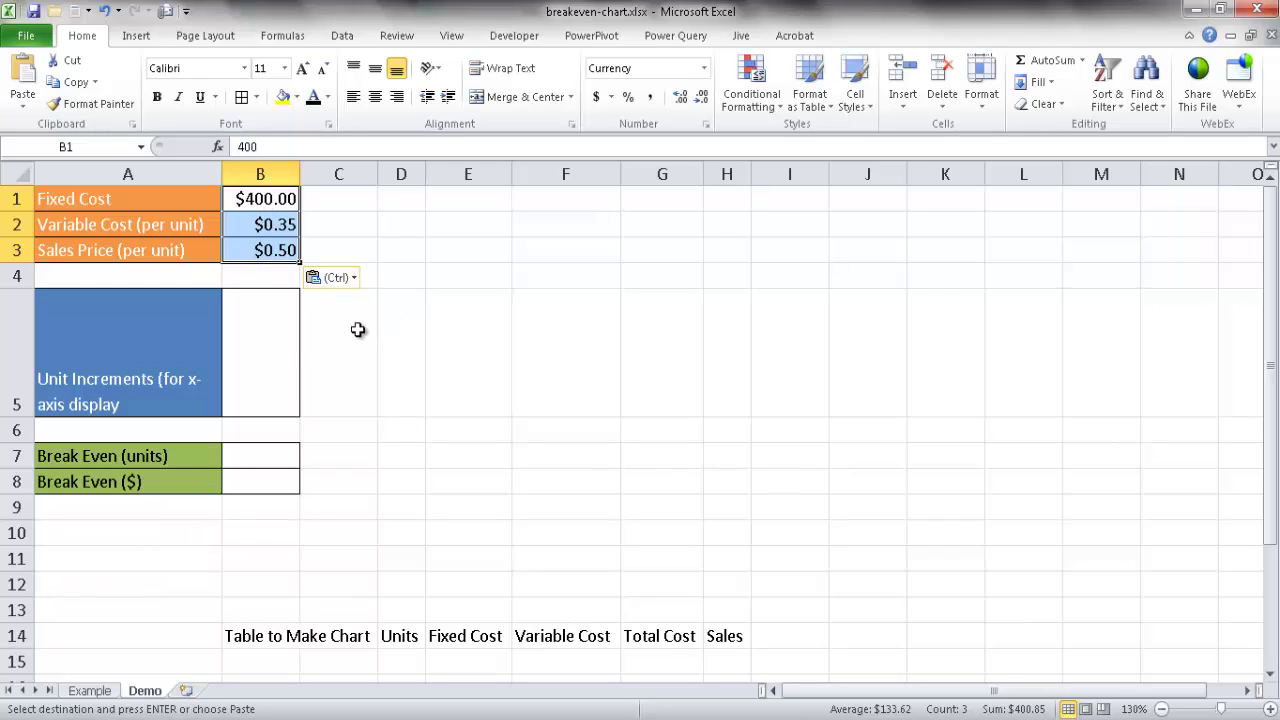
Enter 500 as the unit increment for the x-axis in cell B5.
left_click(290, 341)
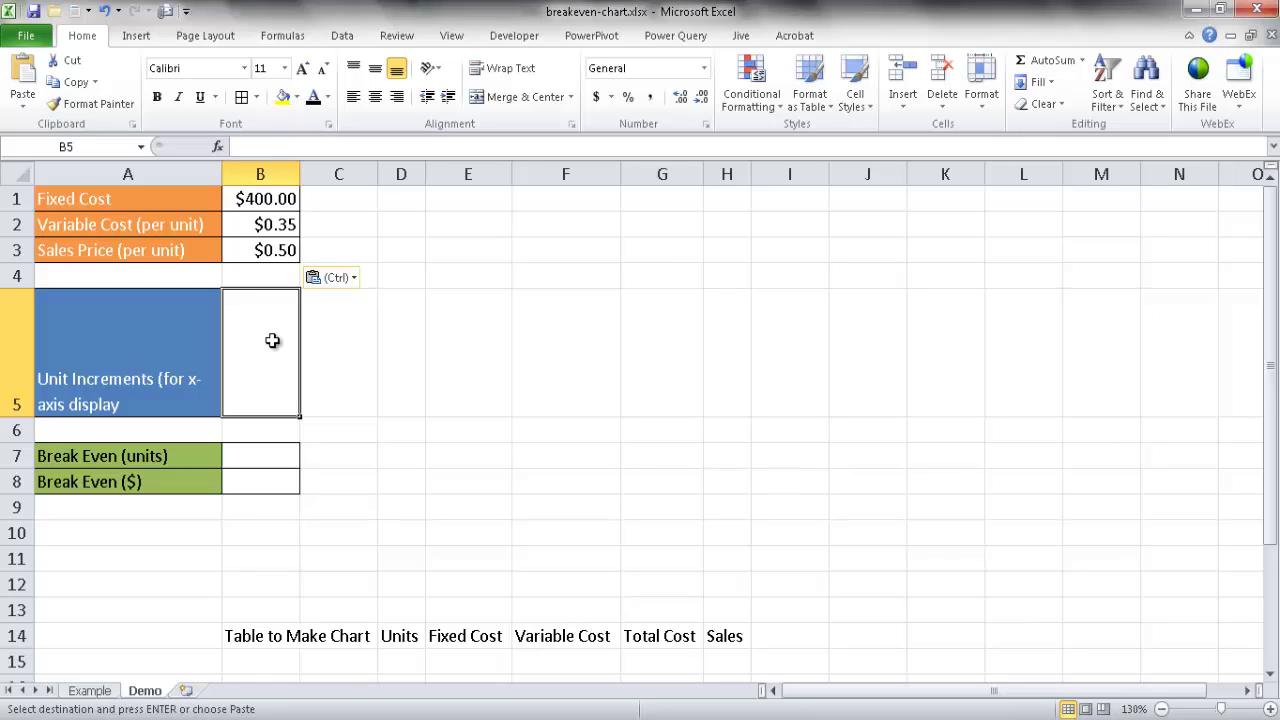
type("500")
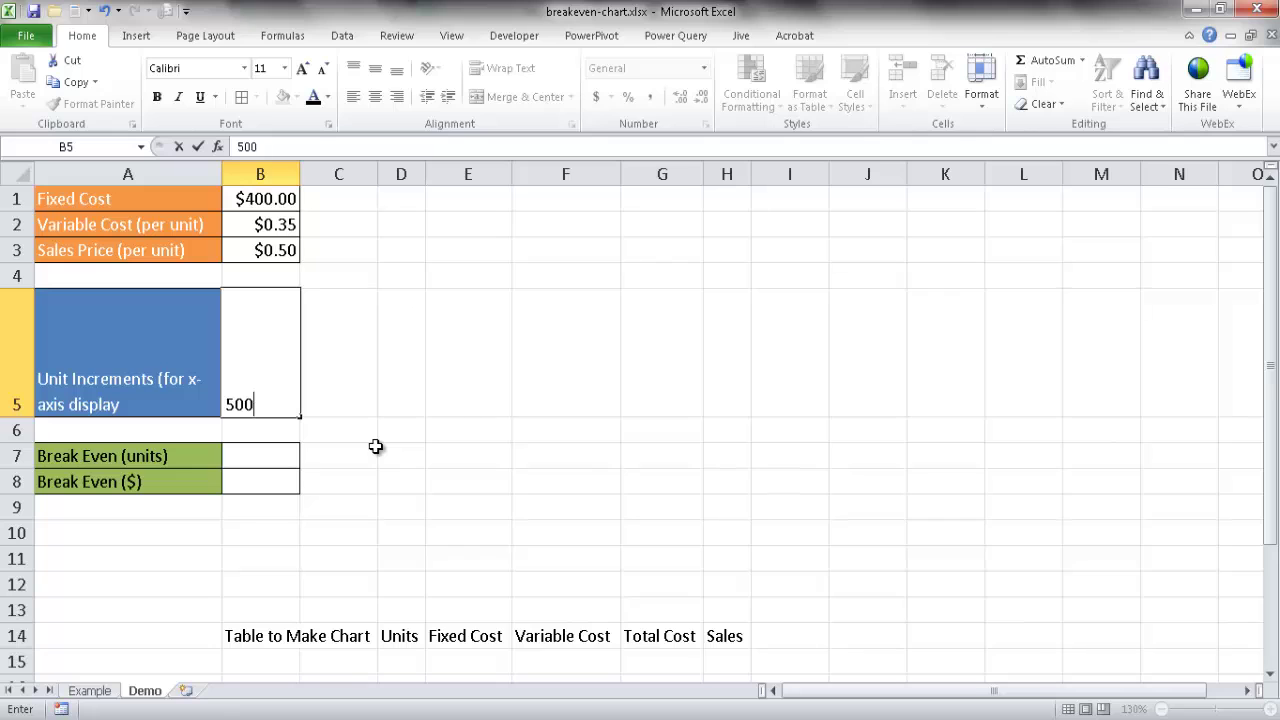
left_click(375, 446)
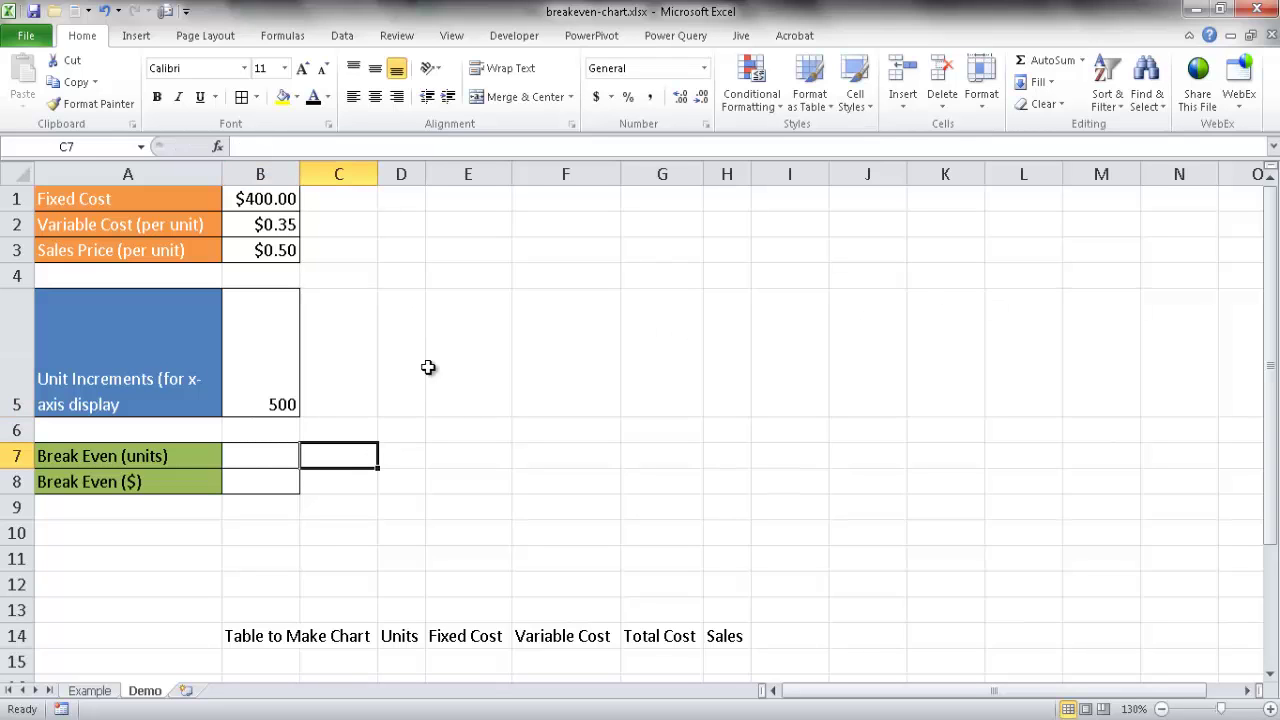
Calculate the break-even units in B7 with the formula =B1/(B3-B2).
left_click(250, 456)
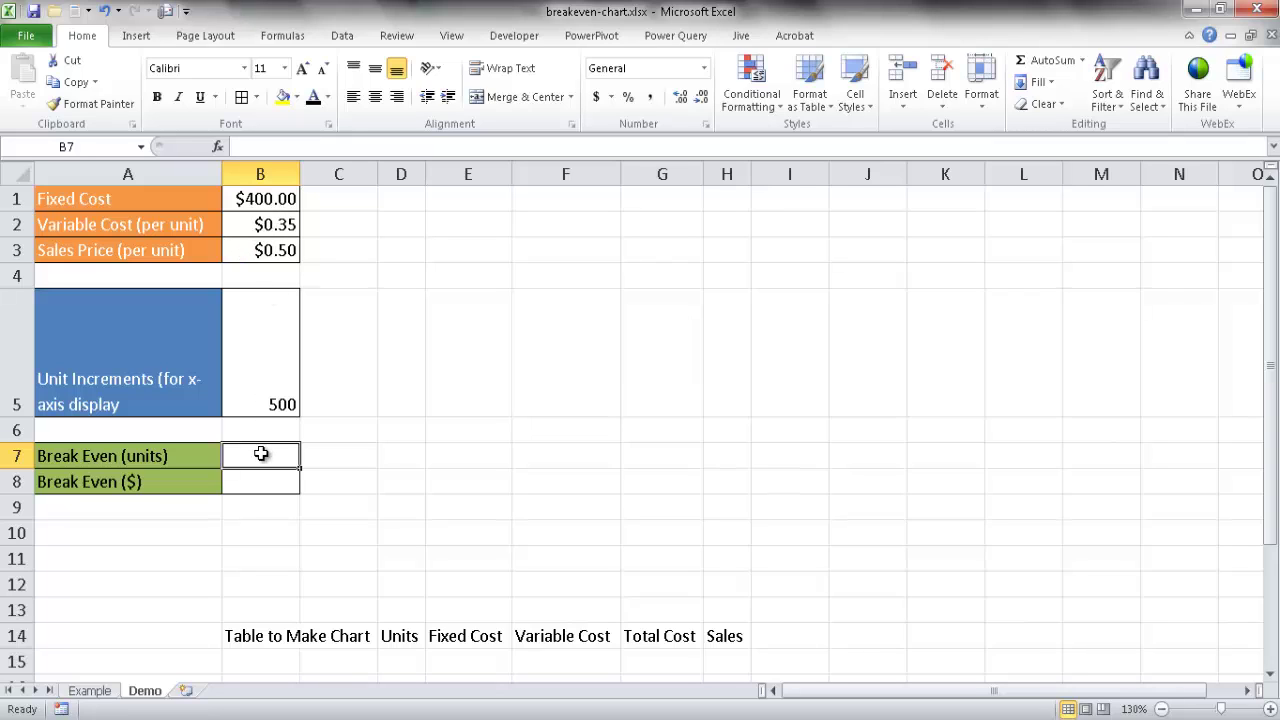
type("=")
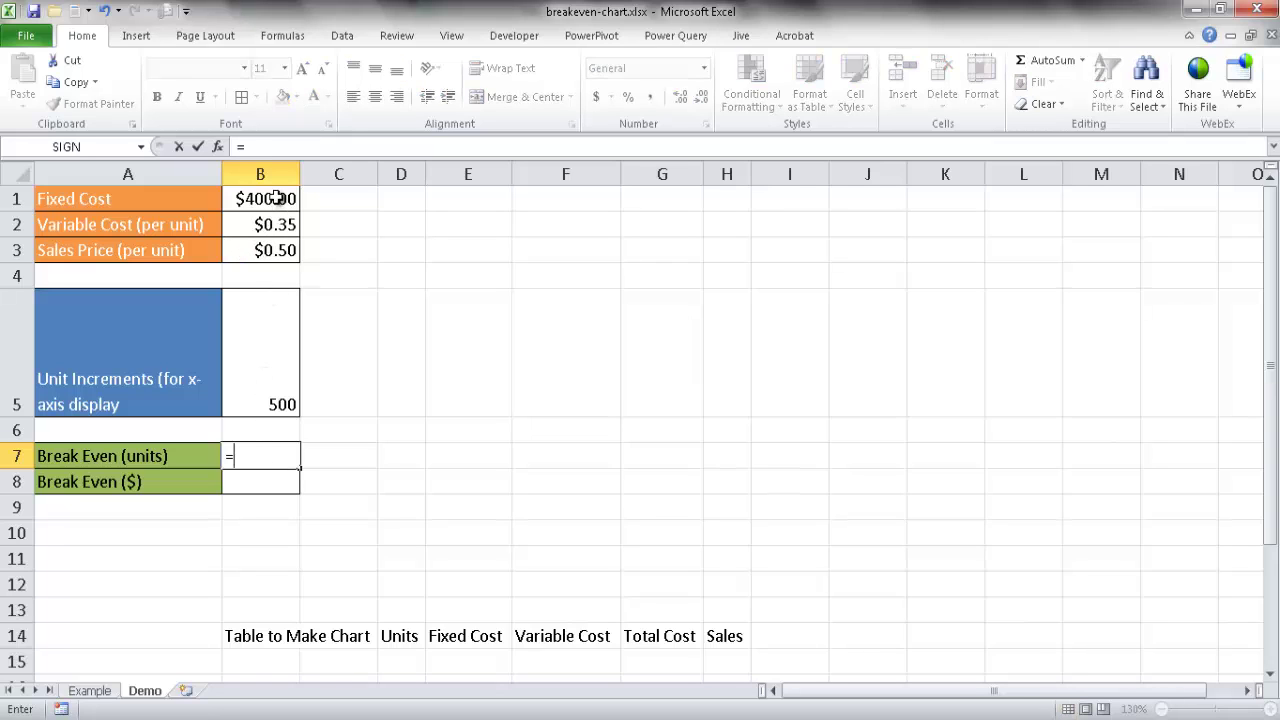
left_click(276, 198)
type("/(")
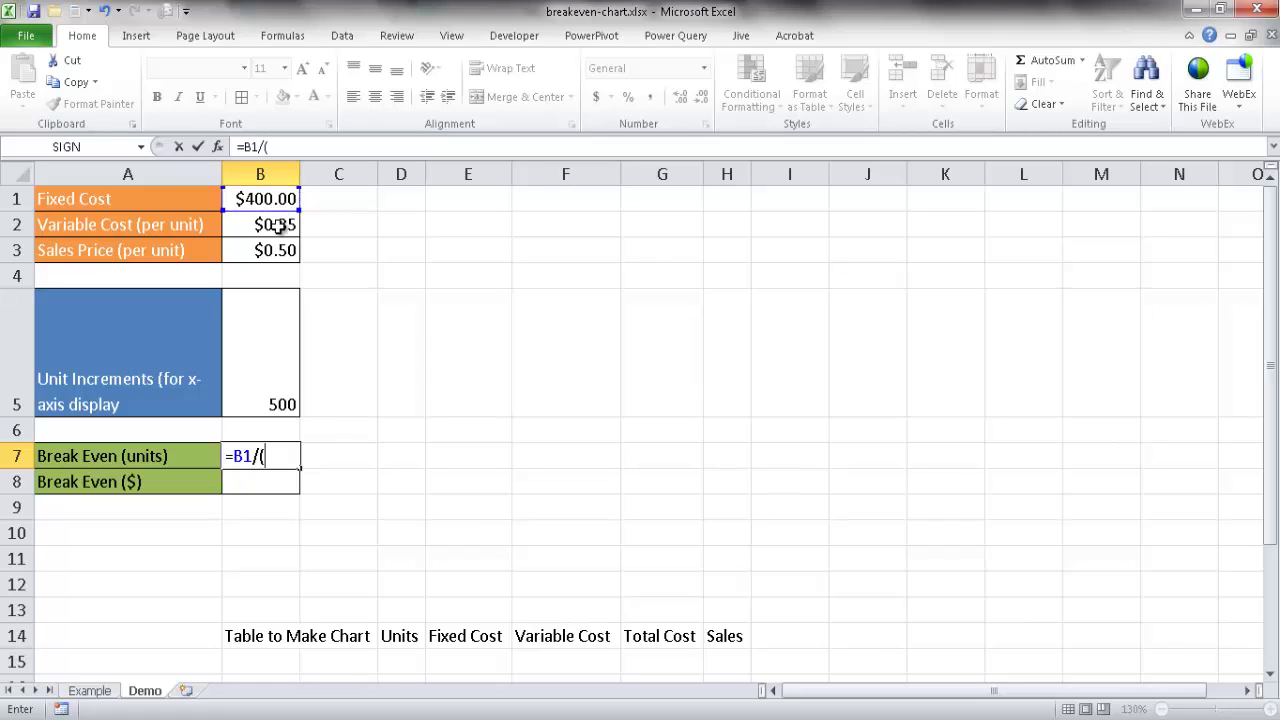
left_click(272, 250)
type("-")
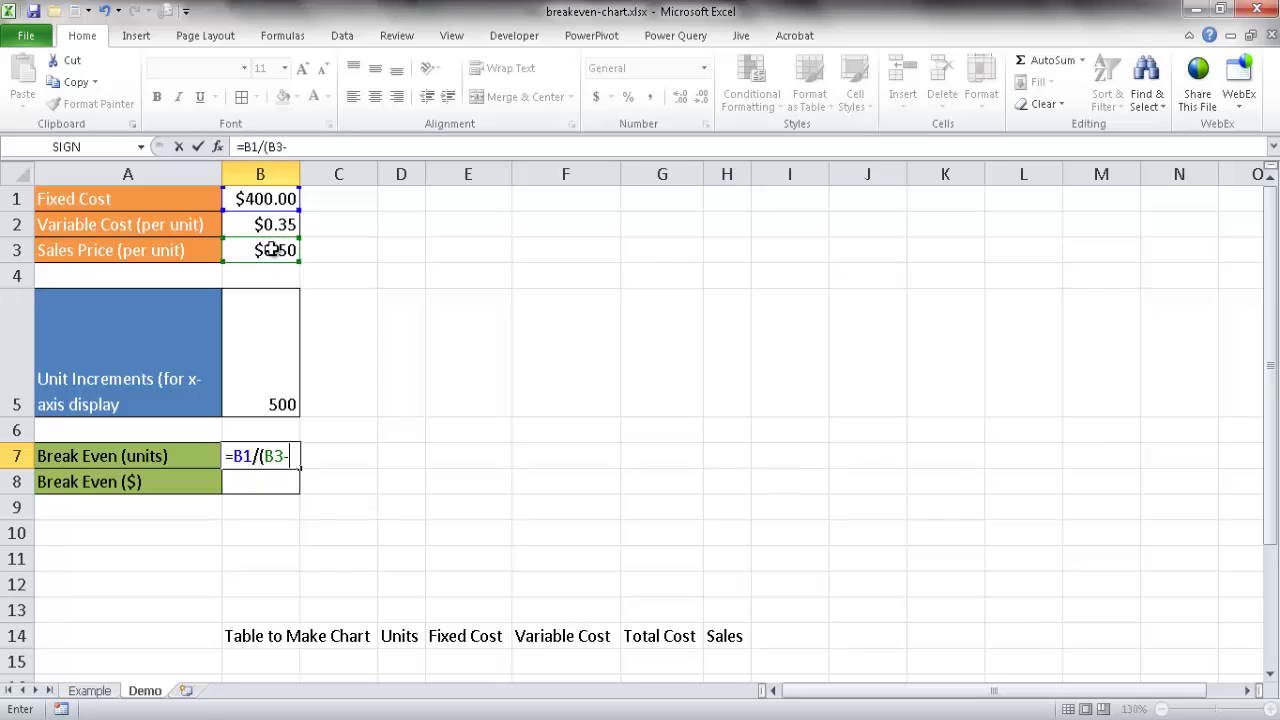
left_click(260, 224)
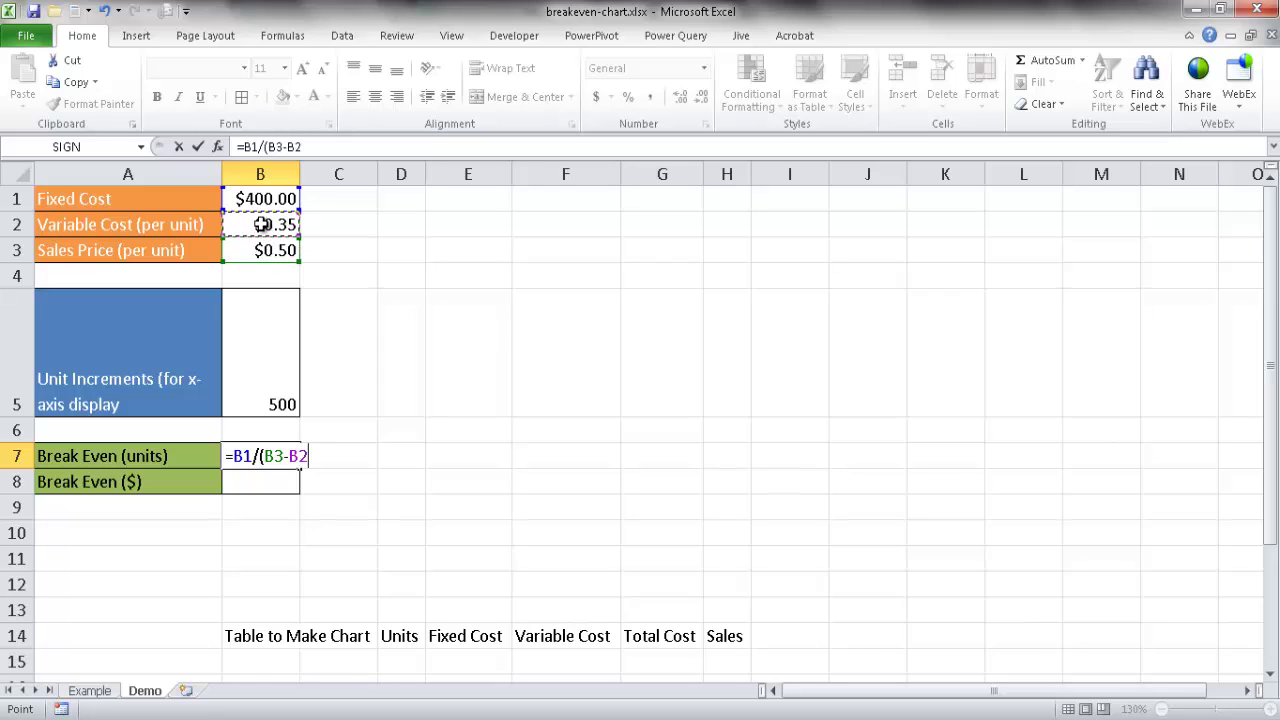
type(")")
key("Return")
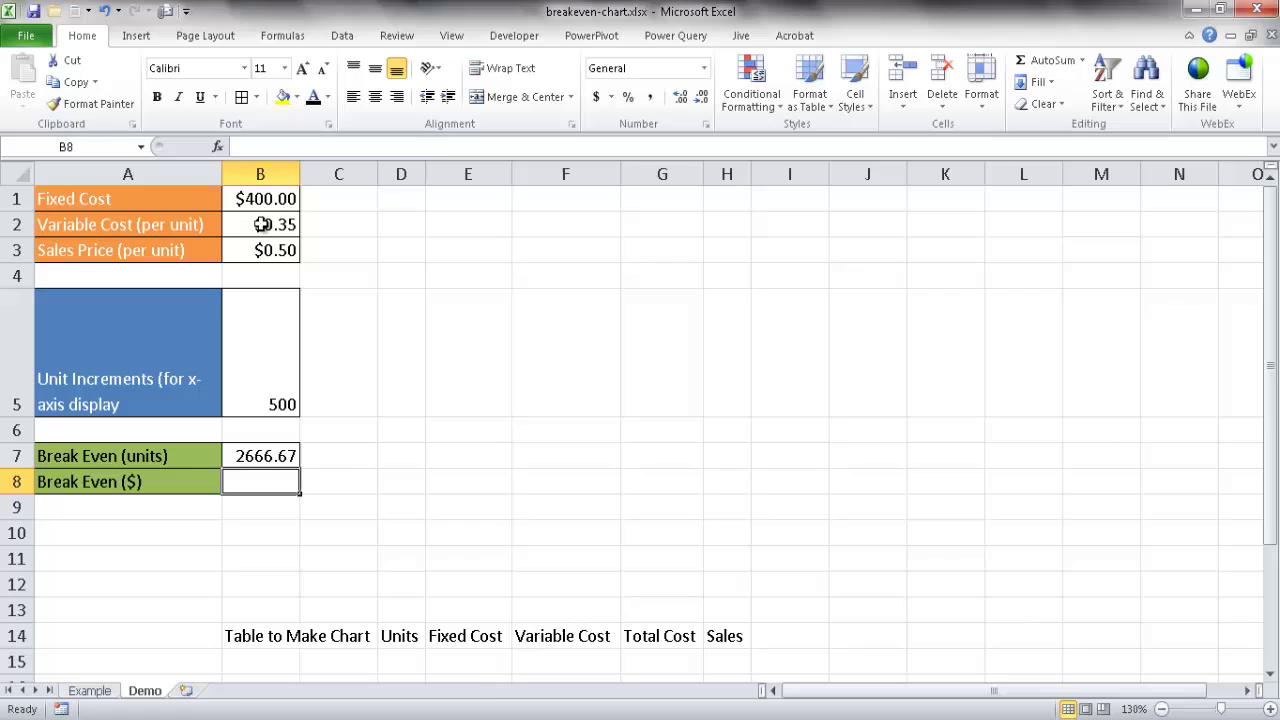
Format the break-even units in B7 to show no decimal places.
left_click(274, 457)
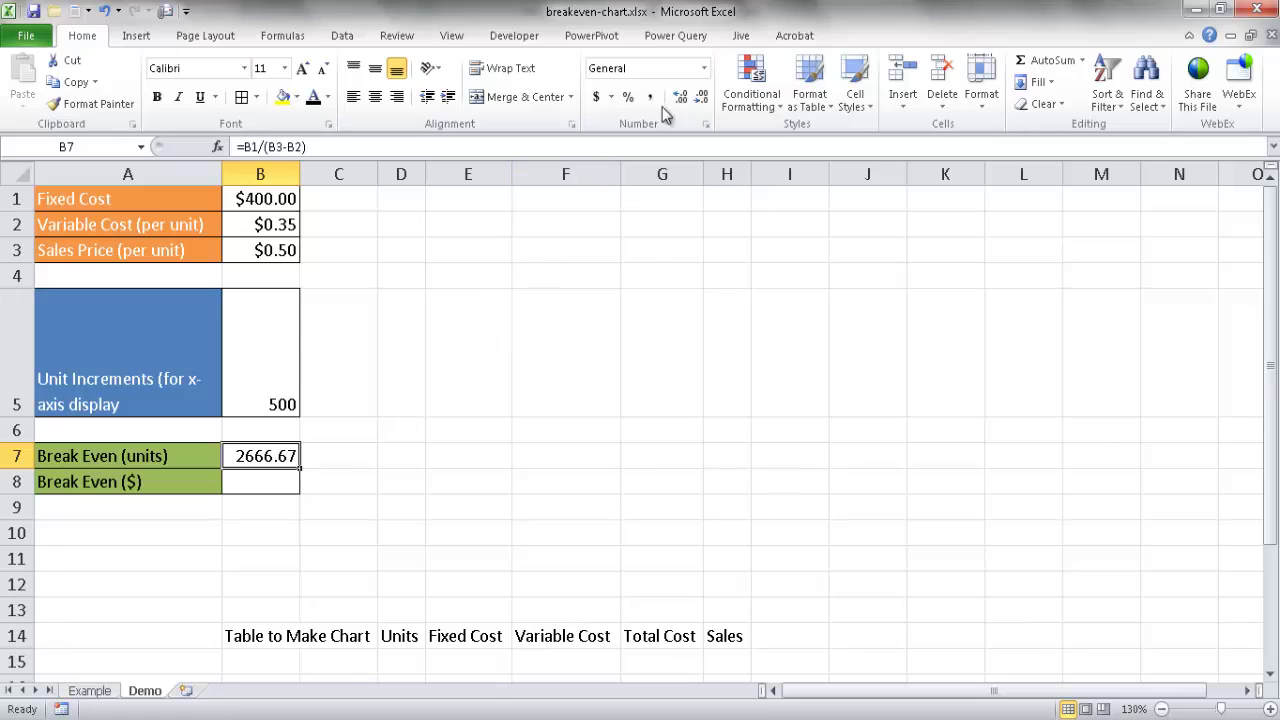
left_click(702, 100)
left_click(702, 100)
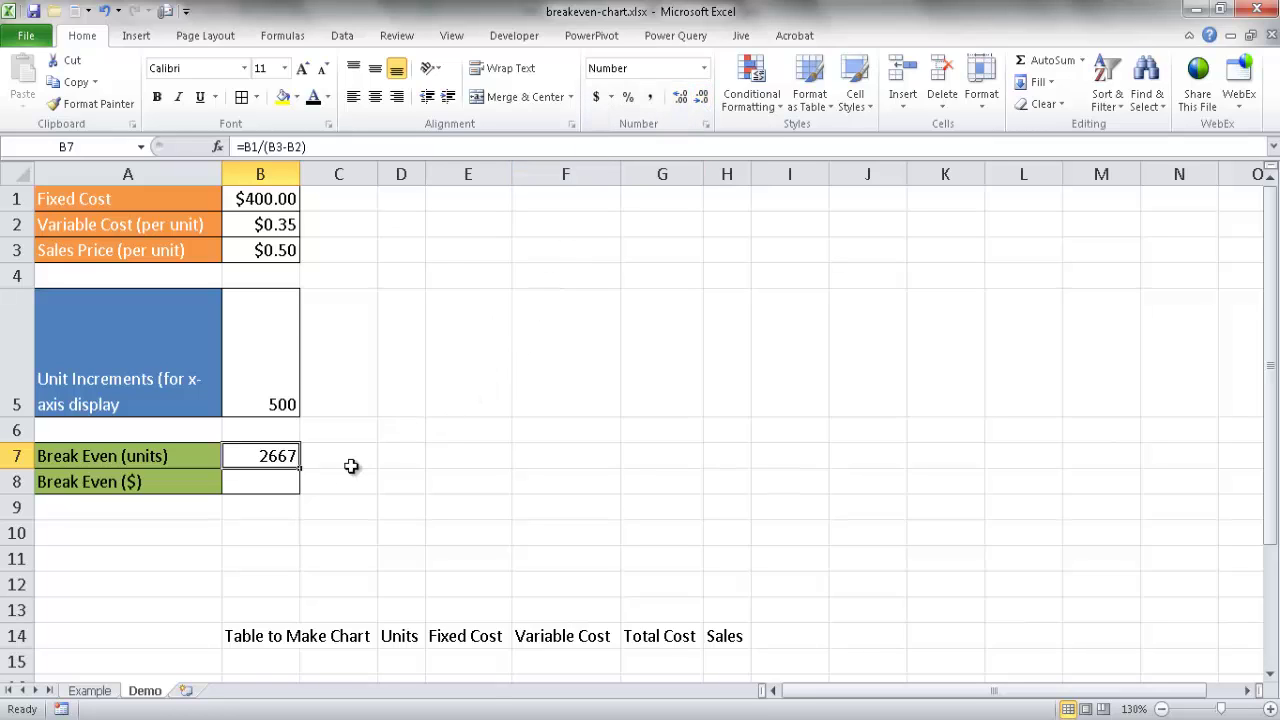
Calculate the break-even dollar amount in B8 with the formula =B7*B3.
left_click(275, 481)
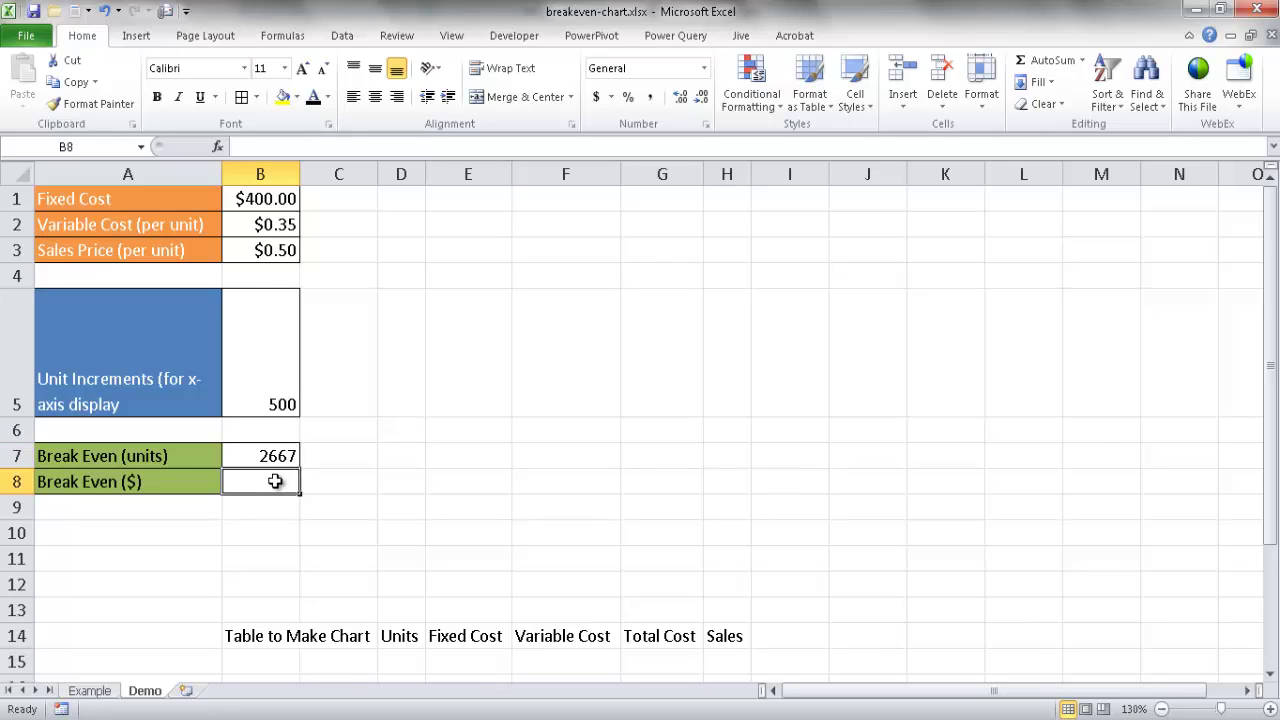
type("=")
left_click(275, 455)
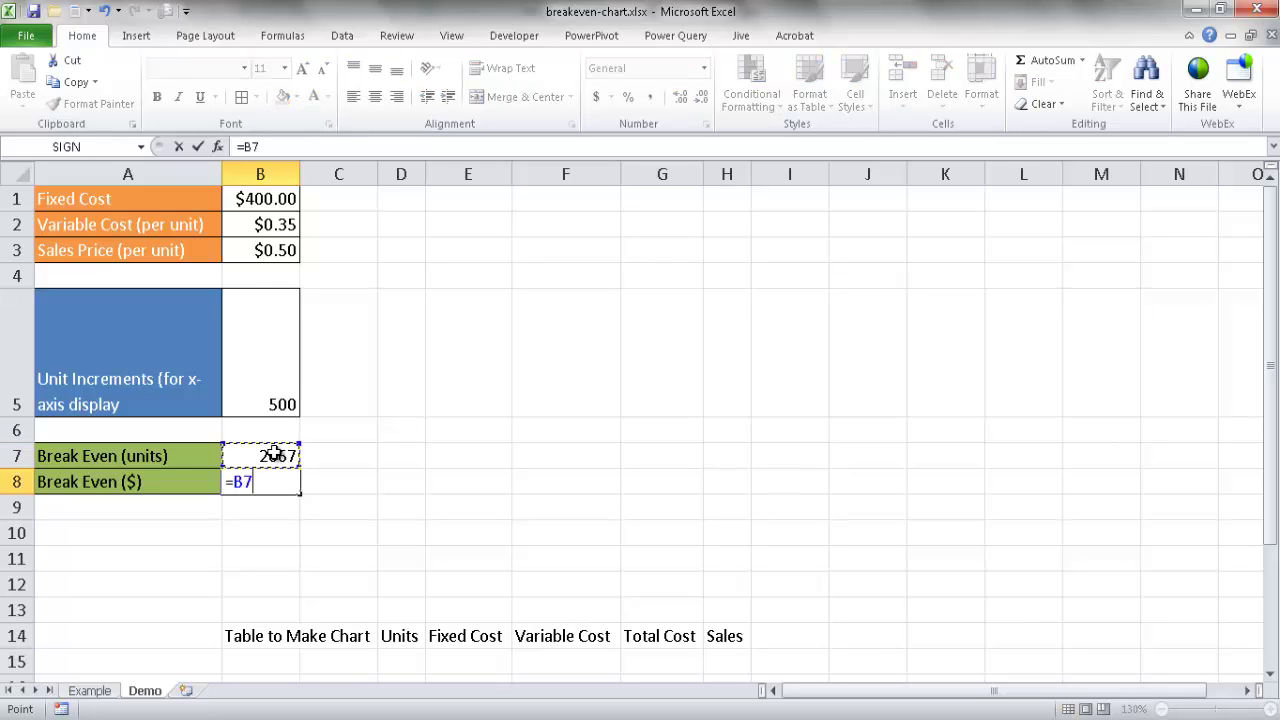
type("*")
left_click(263, 250)
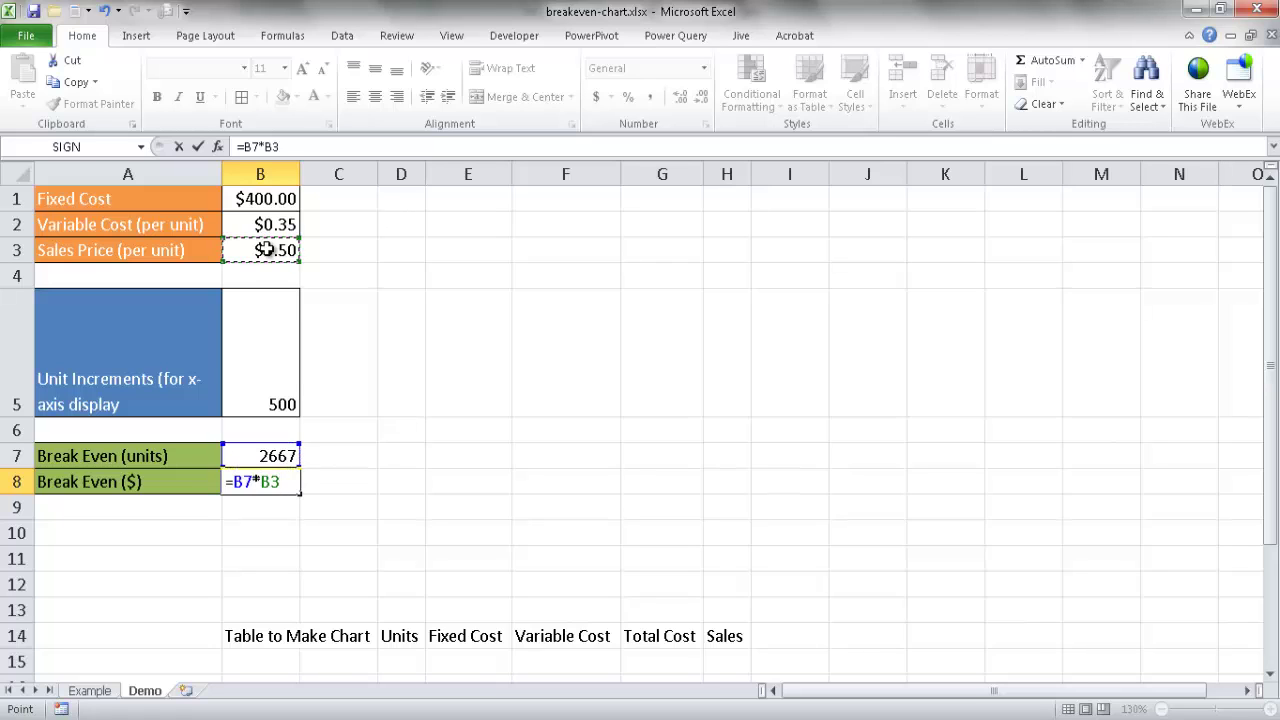
key("Return")
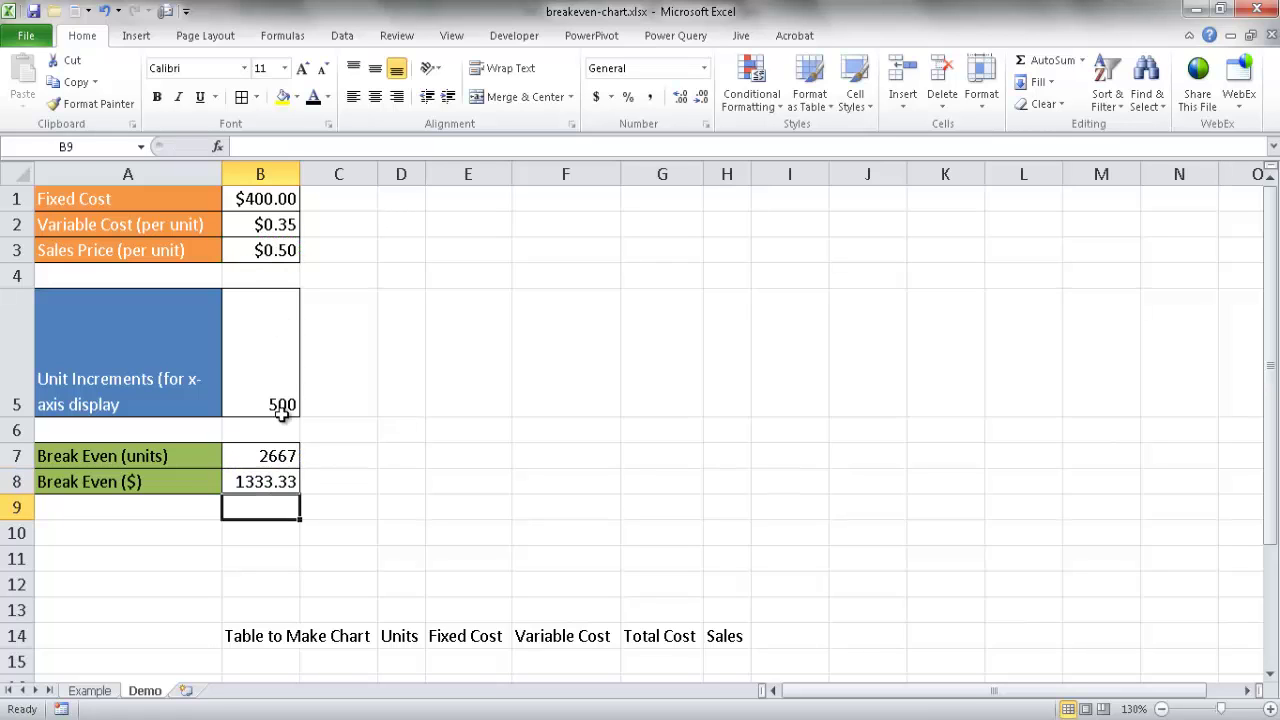
Format the break-even dollar amount in B8 as Currency with no decimal places.
left_click(277, 481)
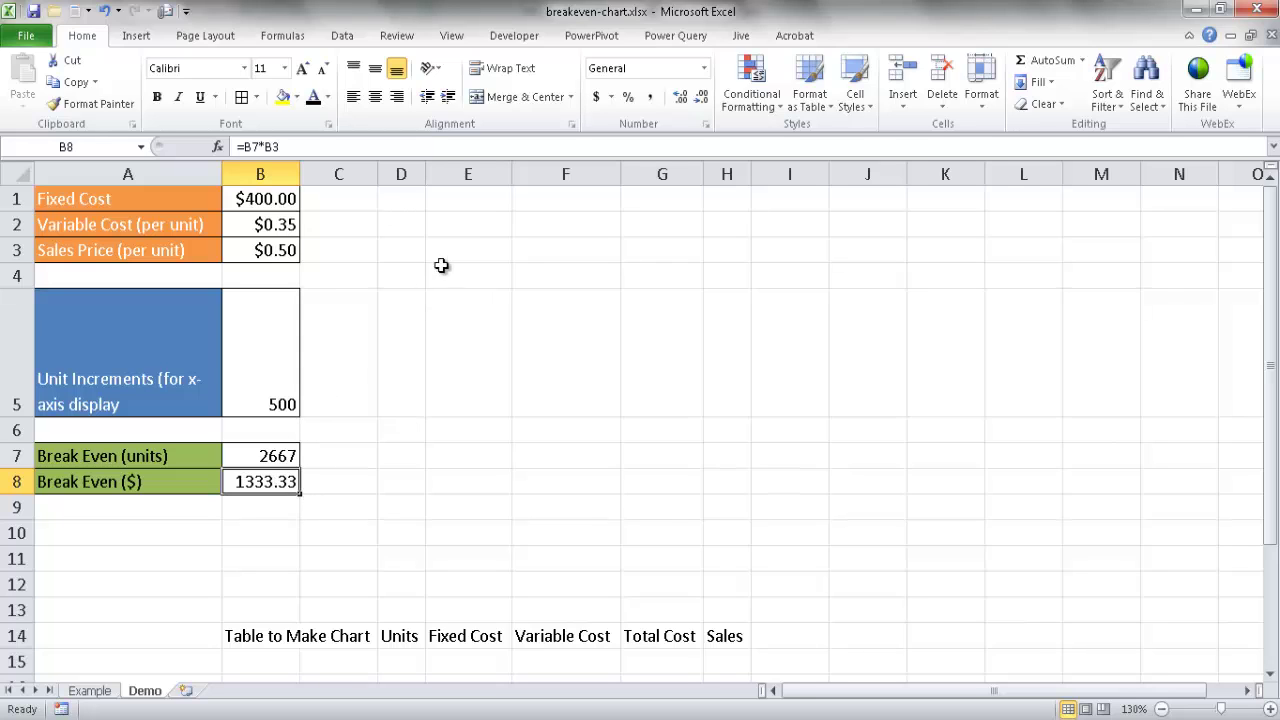
left_click(704, 68)
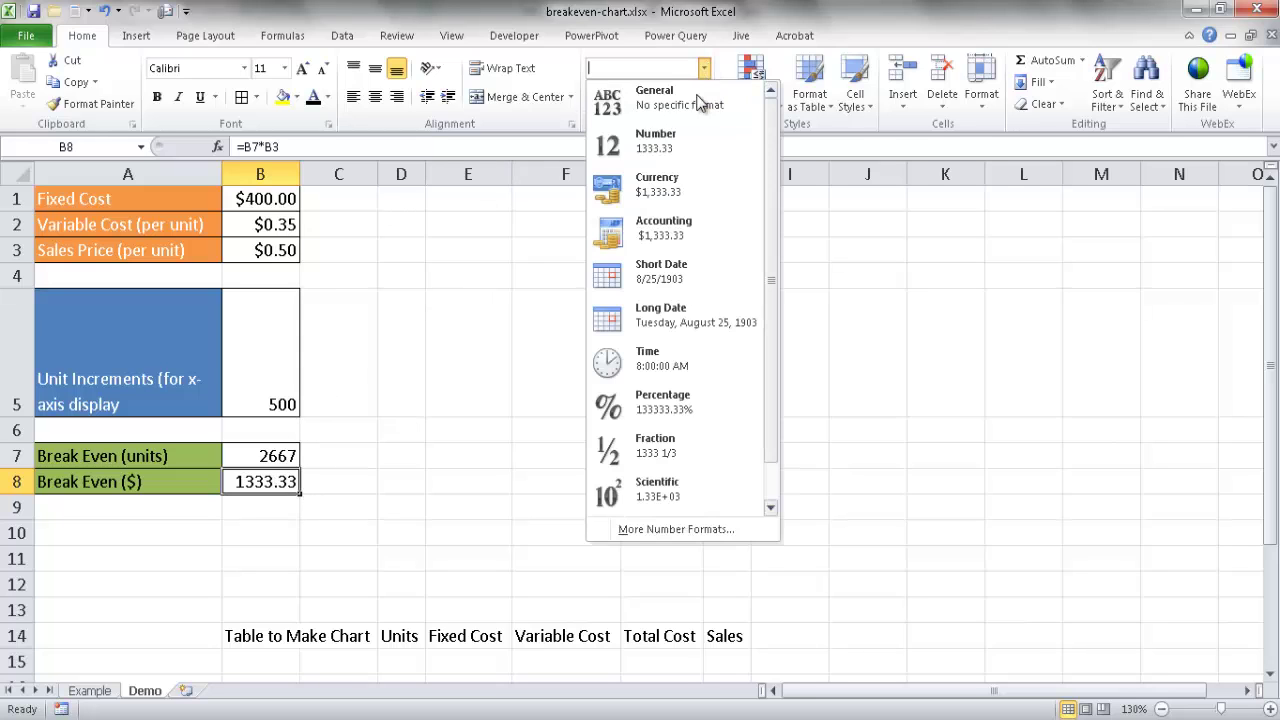
left_click(678, 187)
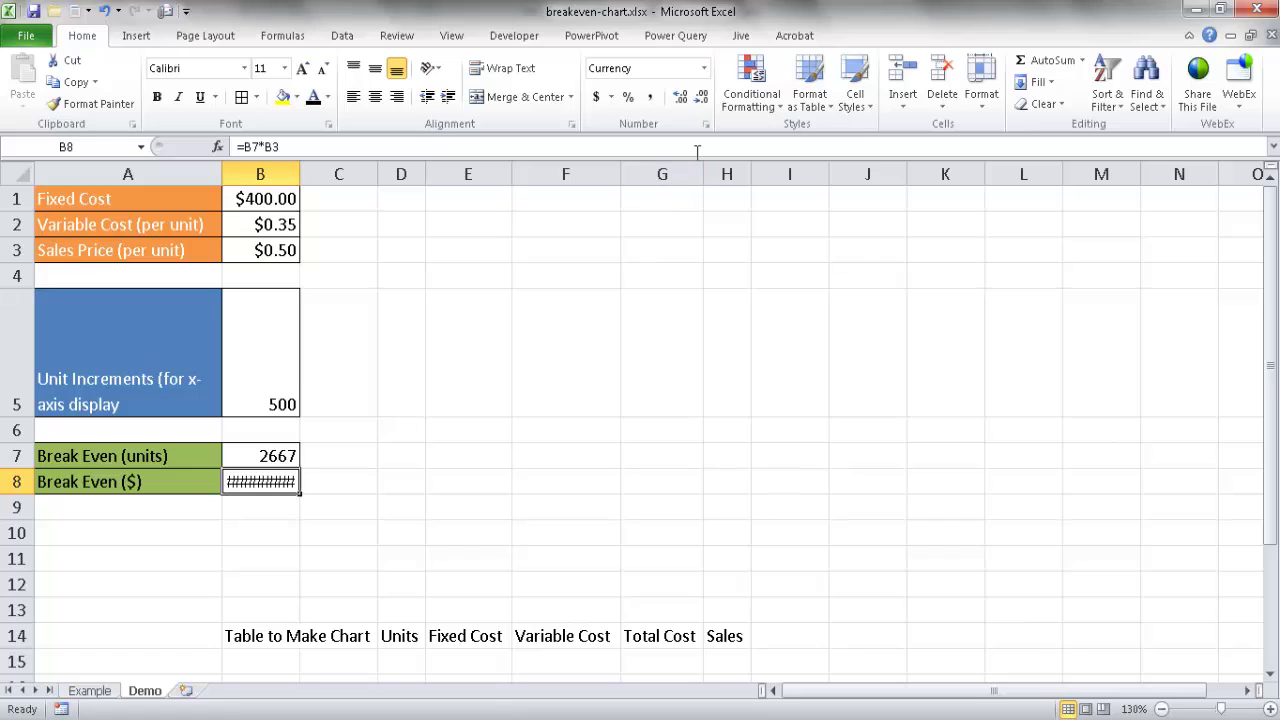
left_click(700, 98)
left_click(700, 98)
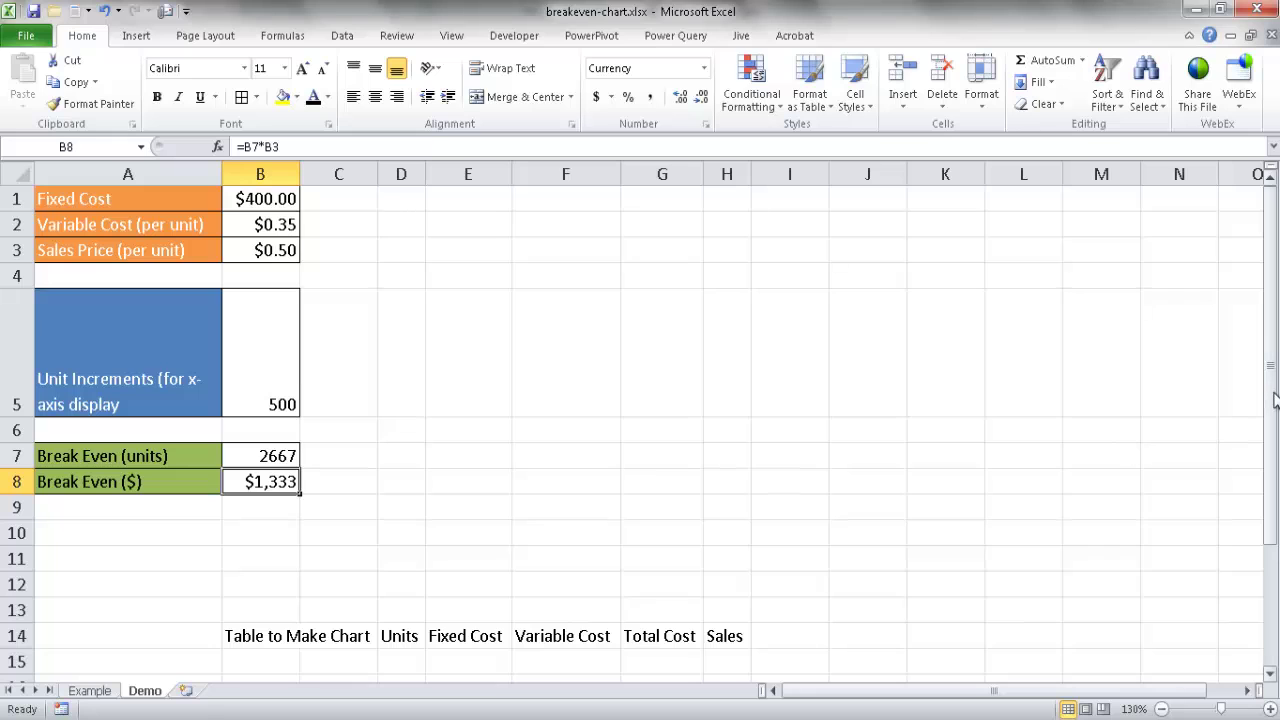
Enter 0 as the first Units value in D15 of the chart table.
left_click_drag(1275, 400, 1272, 365)
left_click(402, 640)
left_click_drag(402, 640, 720, 632)
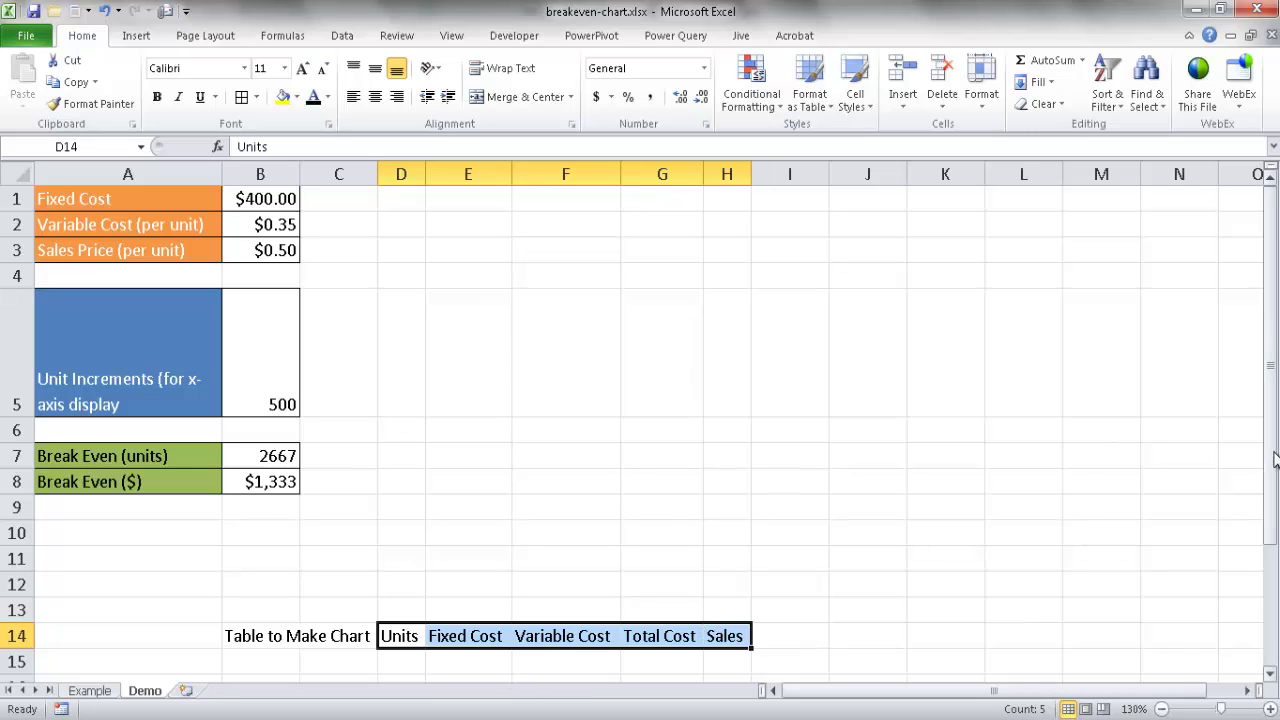
scroll(662, 537, "down", 2)
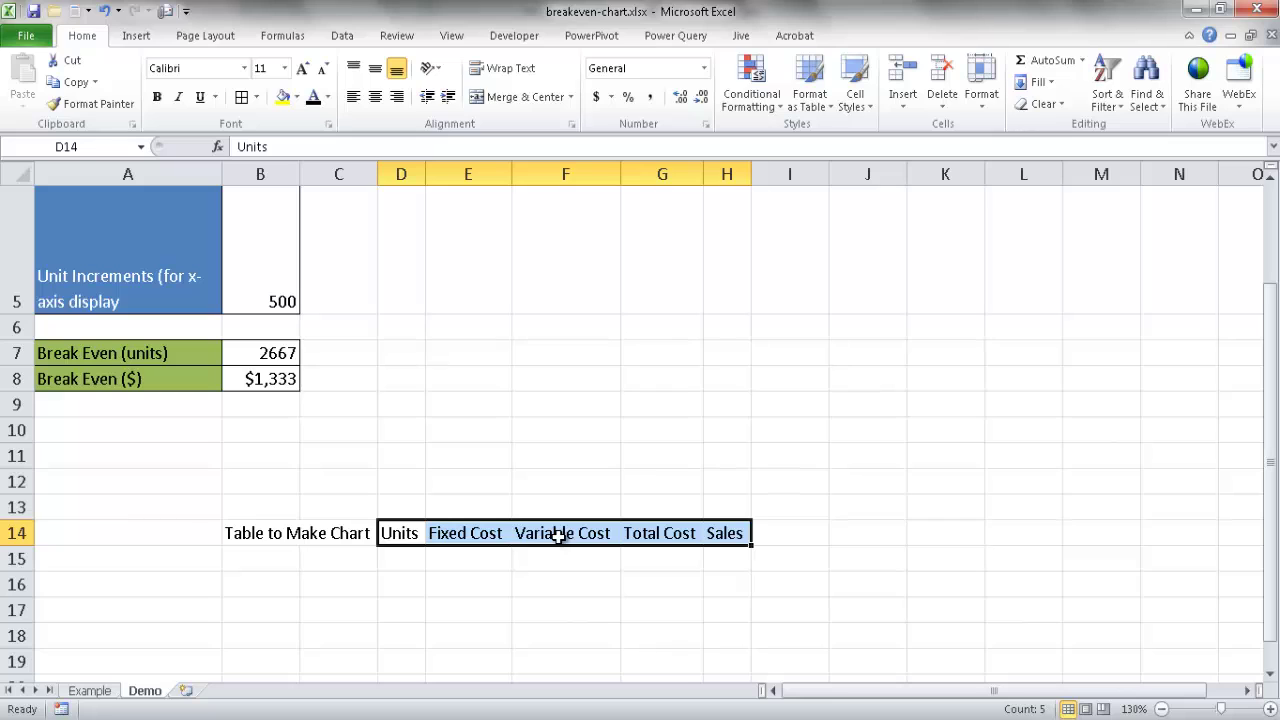
left_click(399, 558)
type("0")
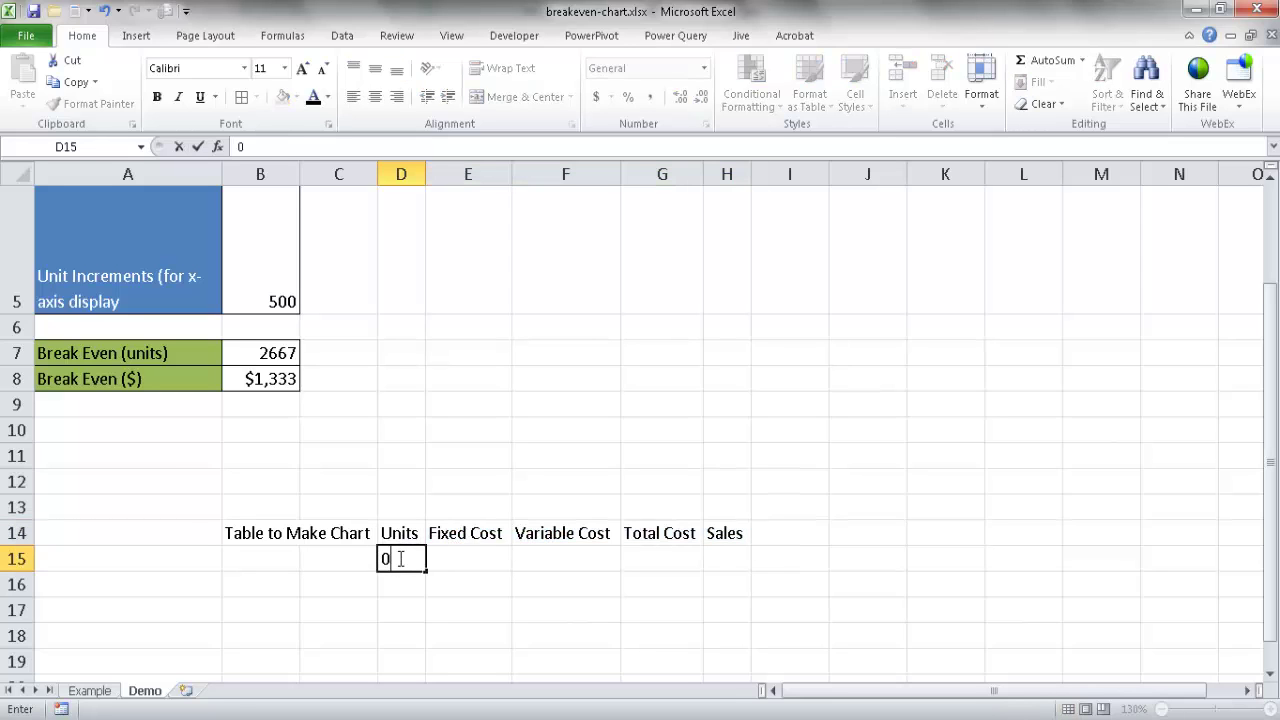
key("Return")
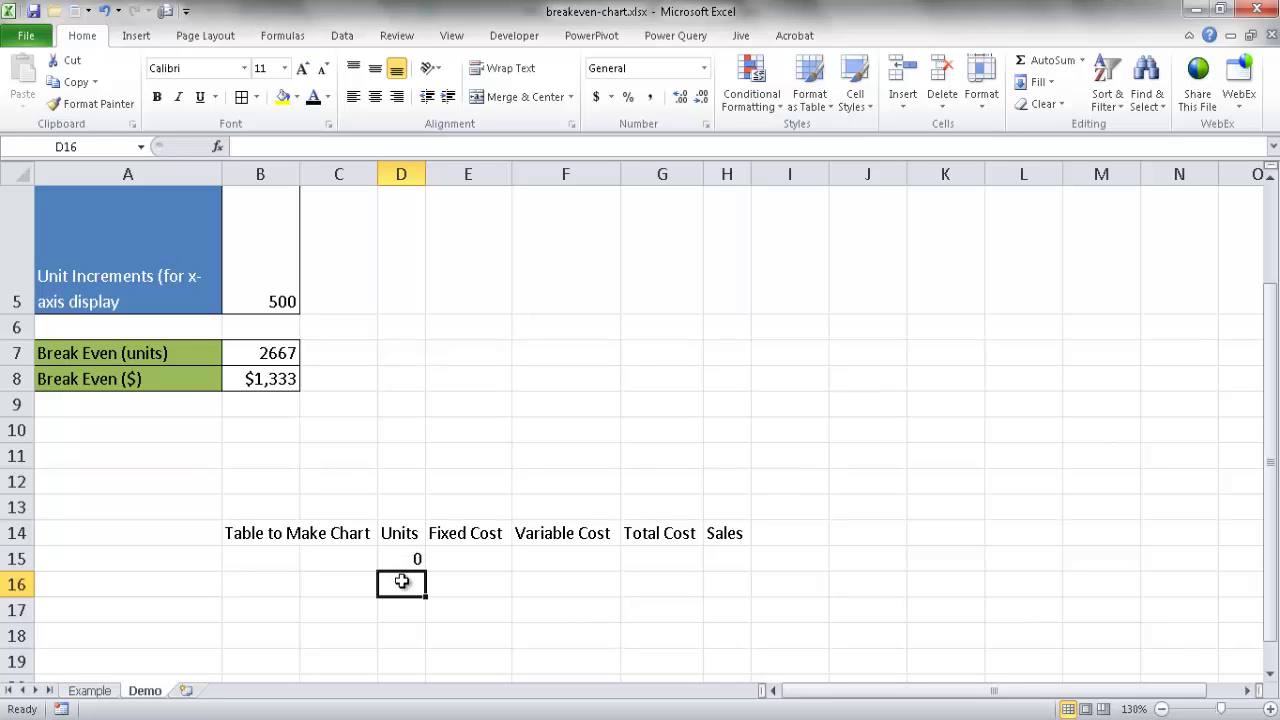
Calculate the second Units value in D16 with the formula =$B$5+D15, keeping the unit increment reference absolute.
type("=")
left_click(273, 267)
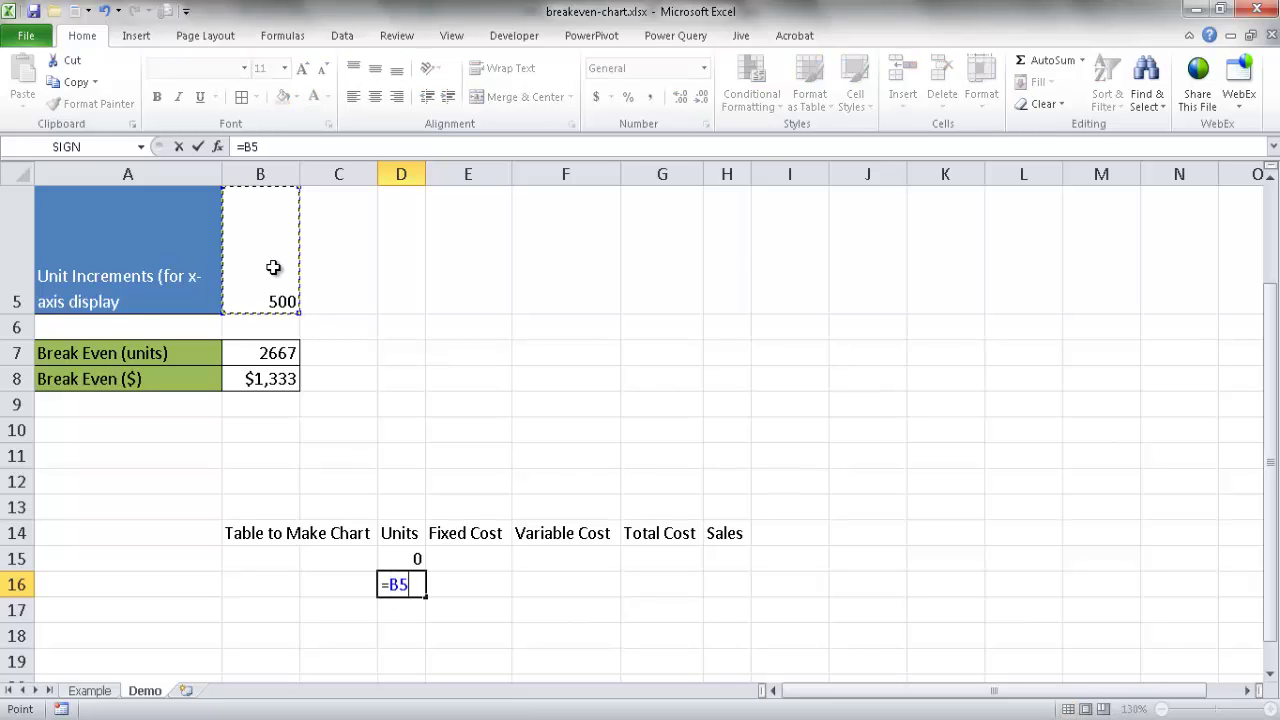
key("F4")
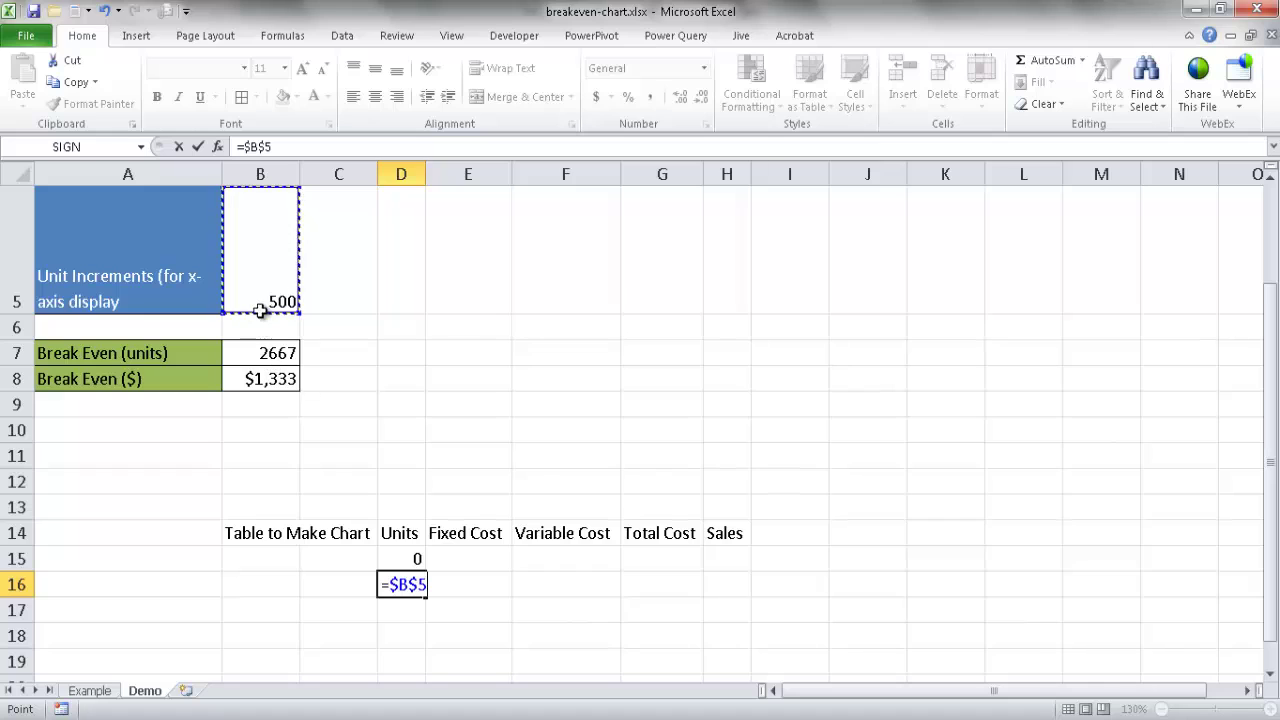
left_click(286, 146)
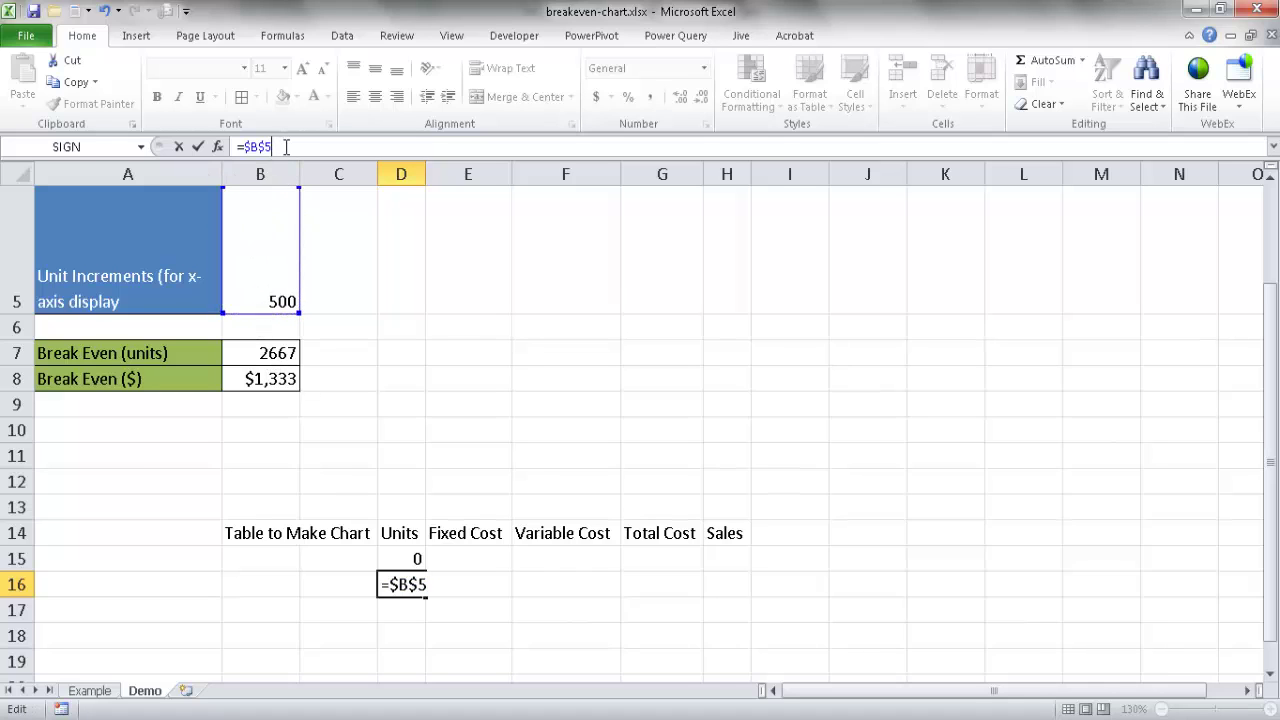
type("+")
left_click(396, 560)
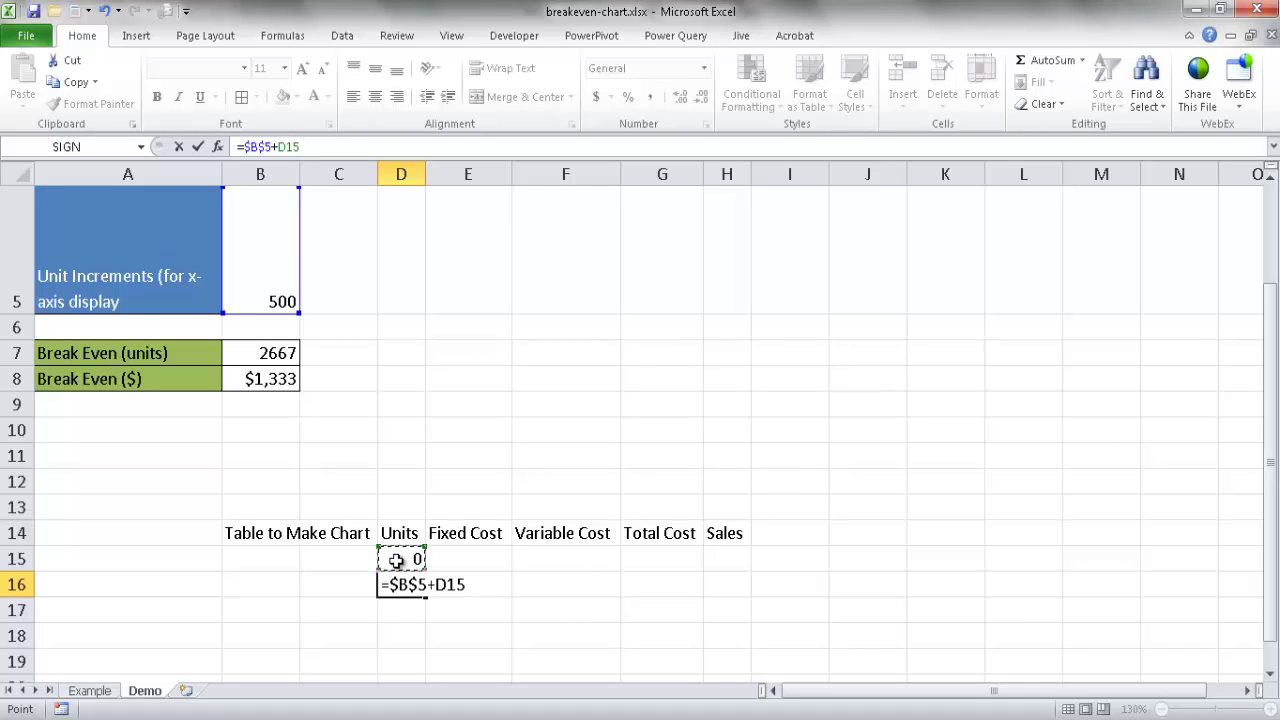
key("ctrl+Return")
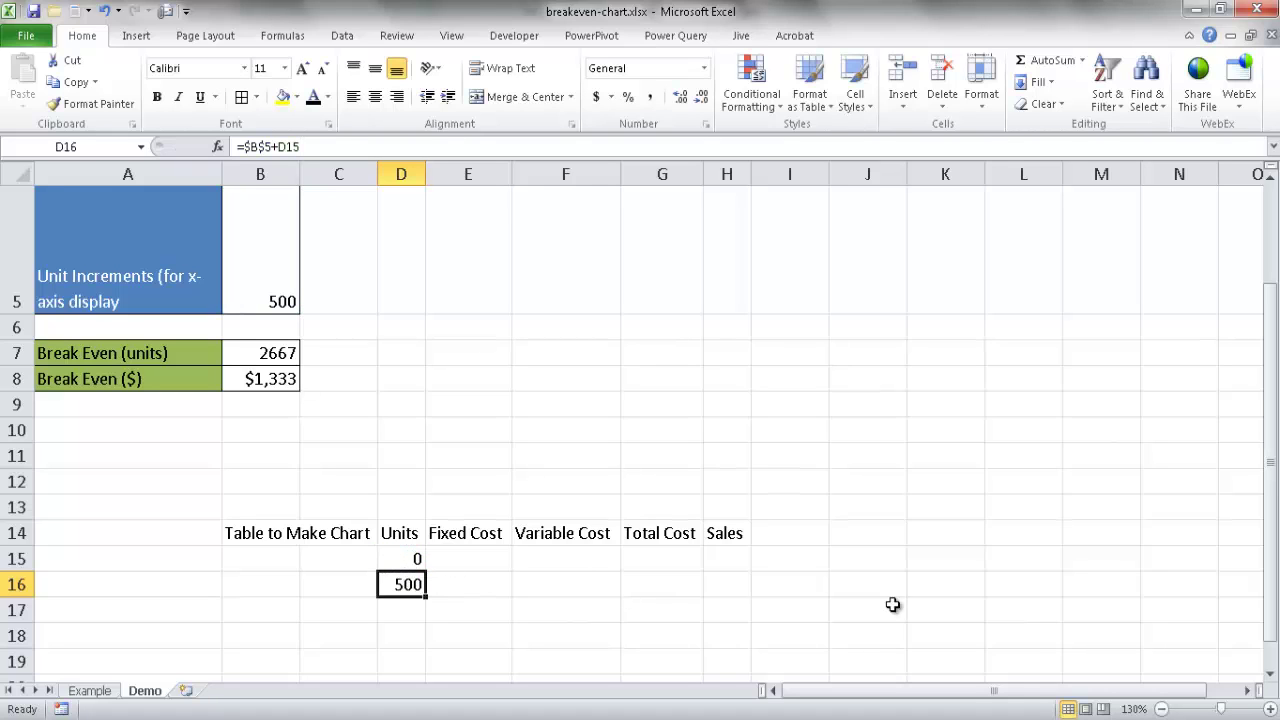
Fill the Units formula from D16 down through D23.
left_click(1270, 673)
left_click(1270, 673)
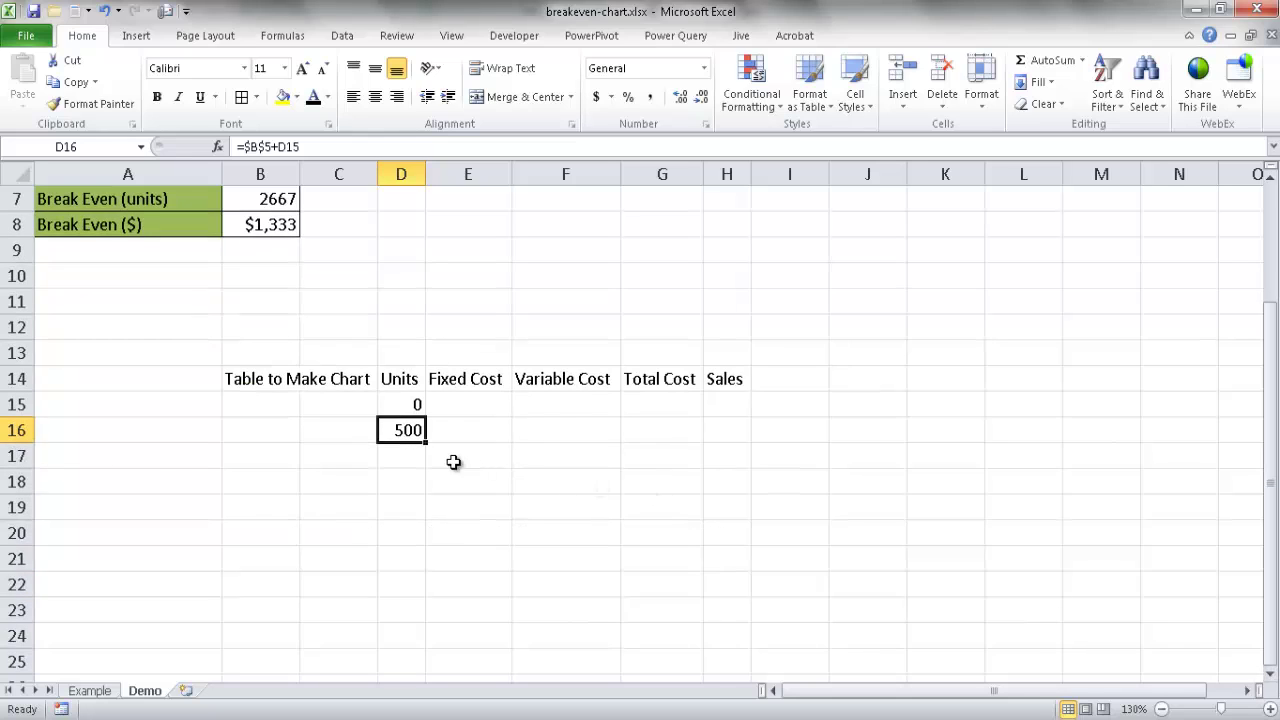
left_click_drag(426, 444, 418, 612)
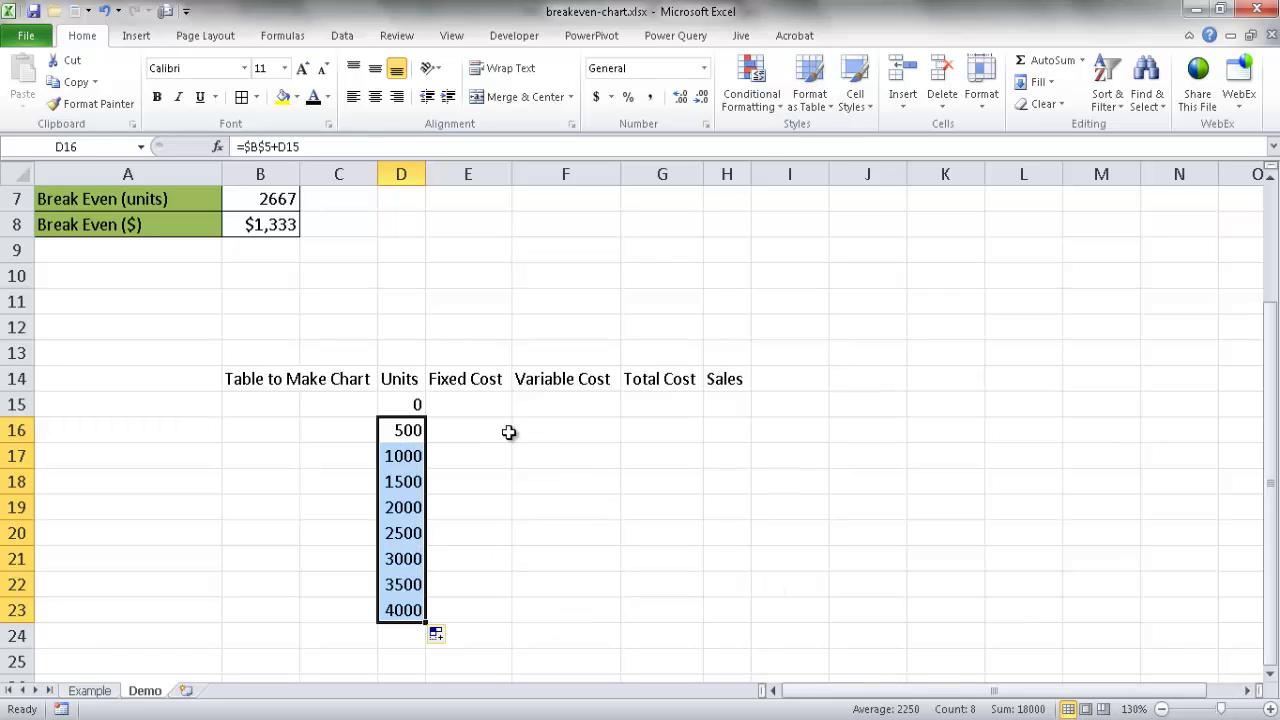
Link the first Fixed Cost value in E15 to the fixed cost input with the absolute formula =$B$1.
left_click(482, 406)
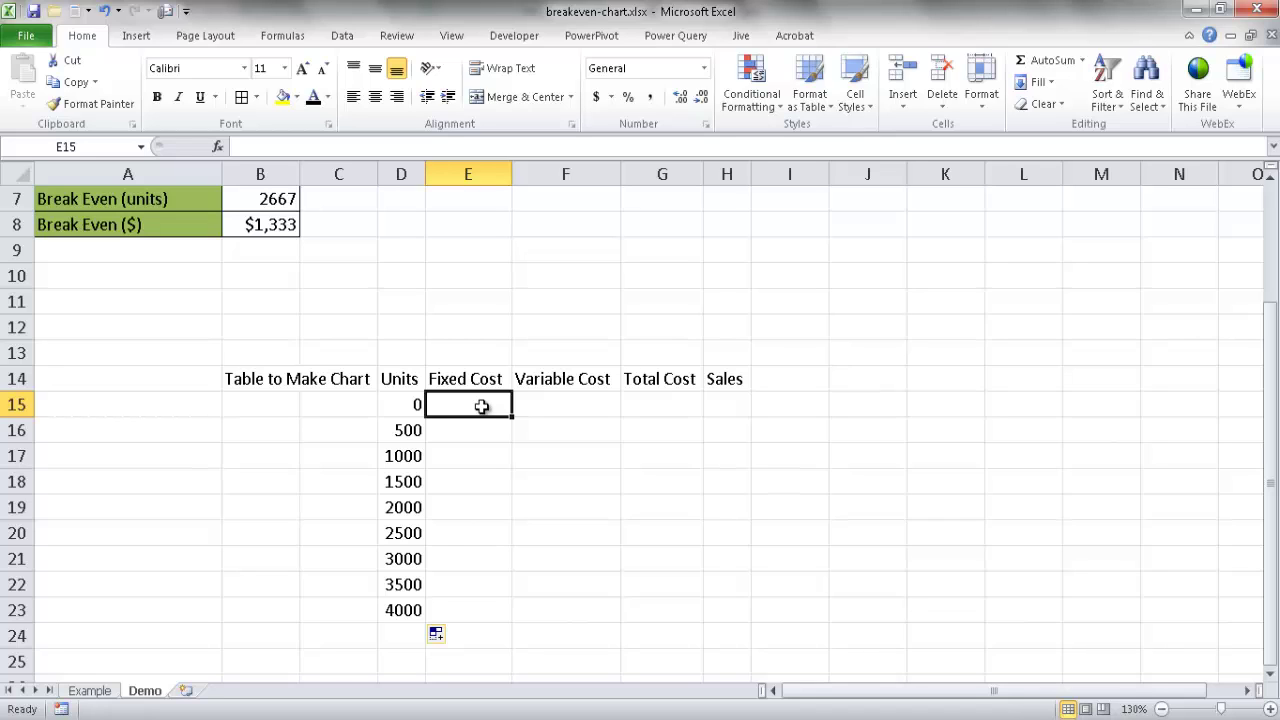
type("=")
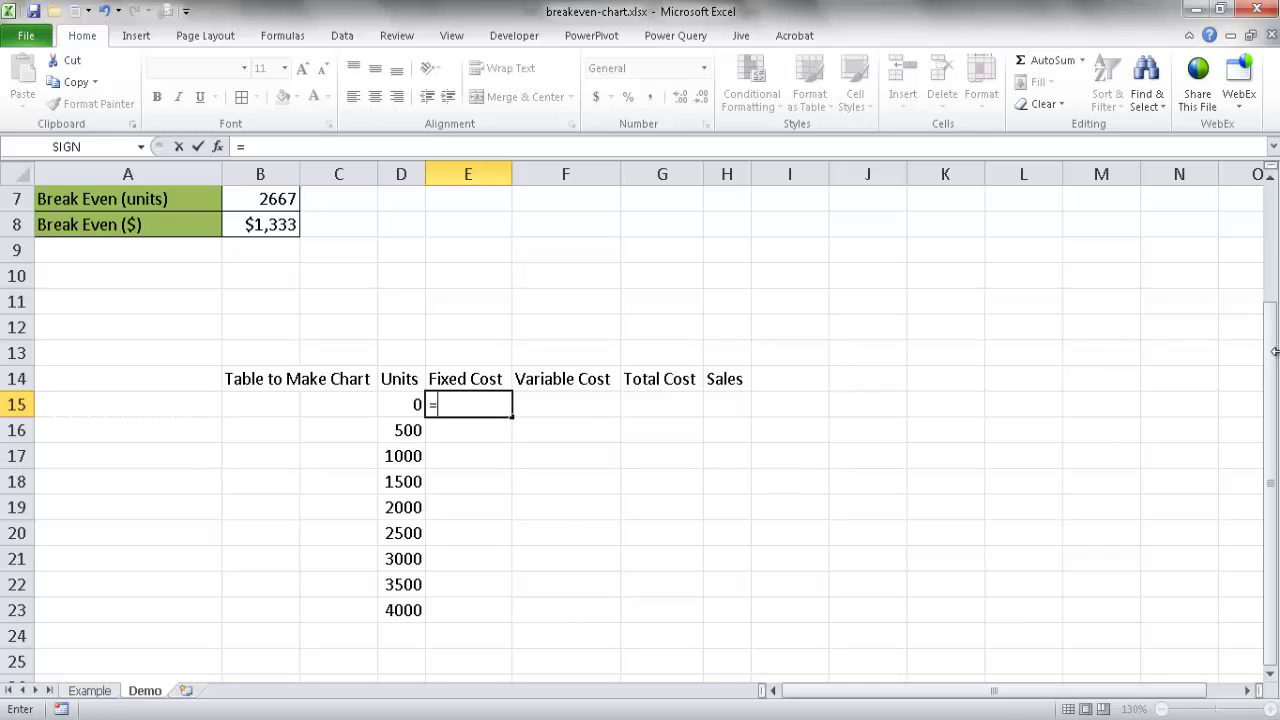
left_click_drag(1273, 347, 1268, 190)
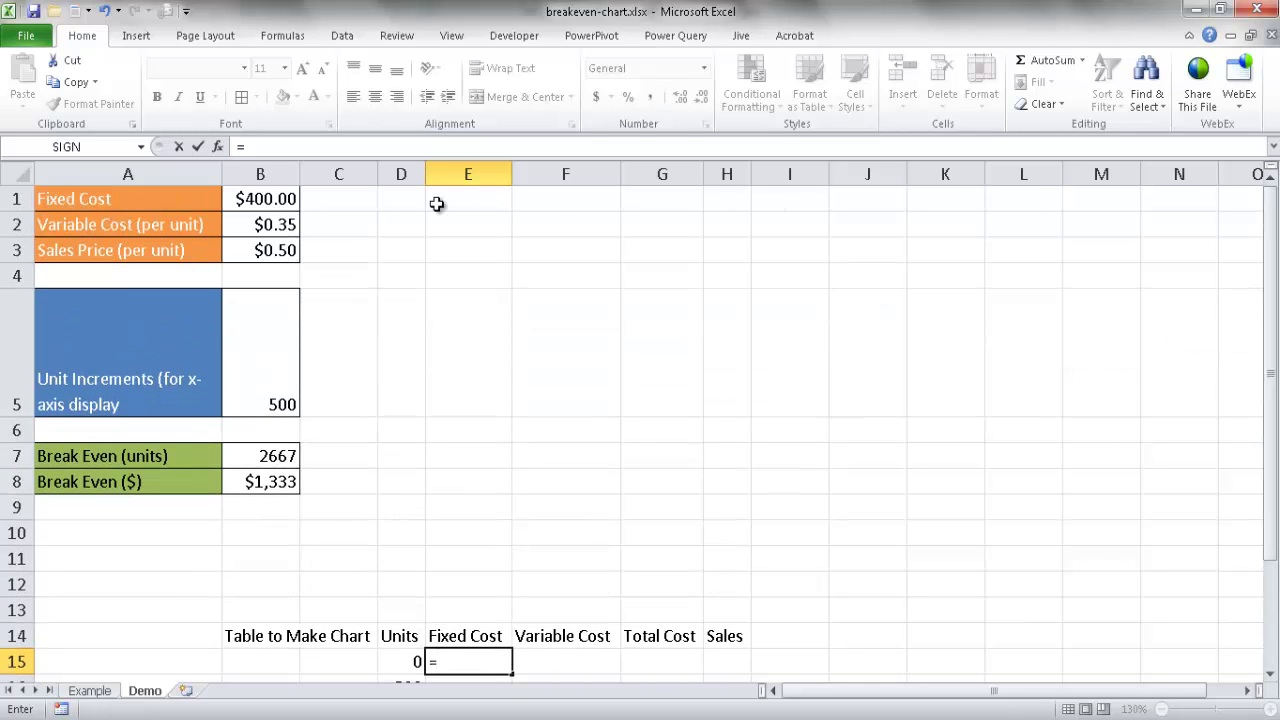
left_click(272, 198)
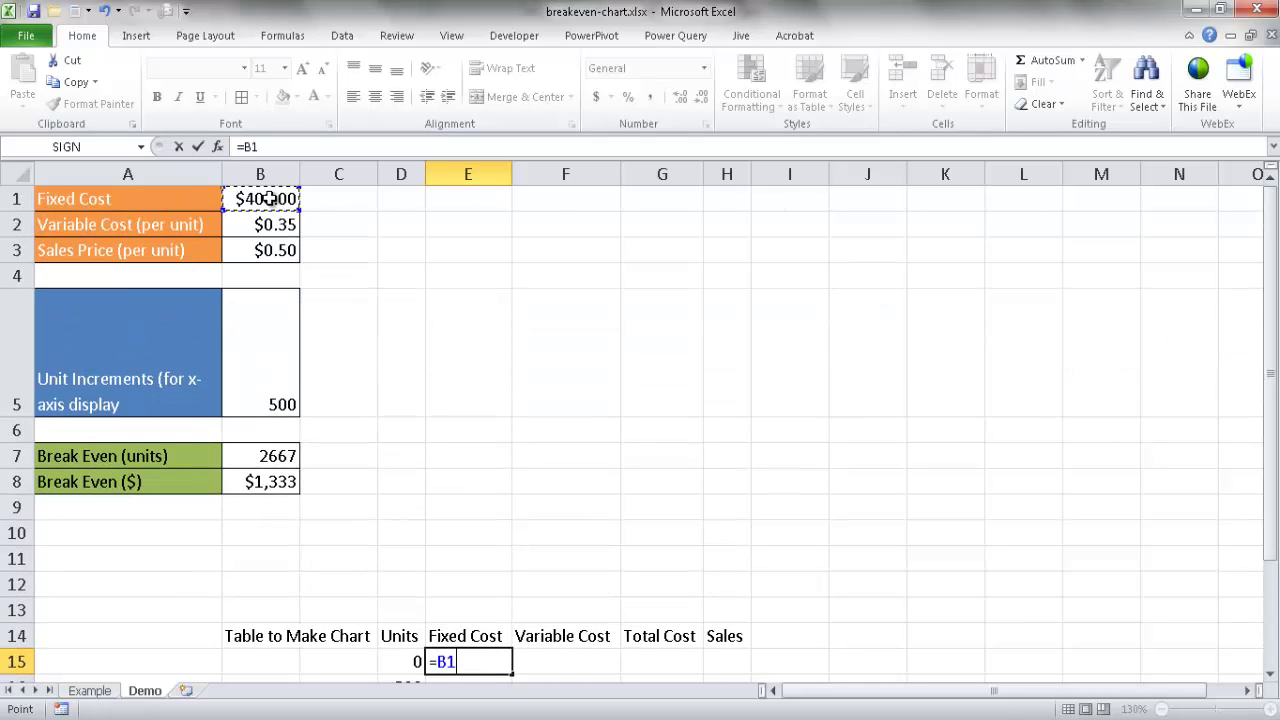
key("F4")
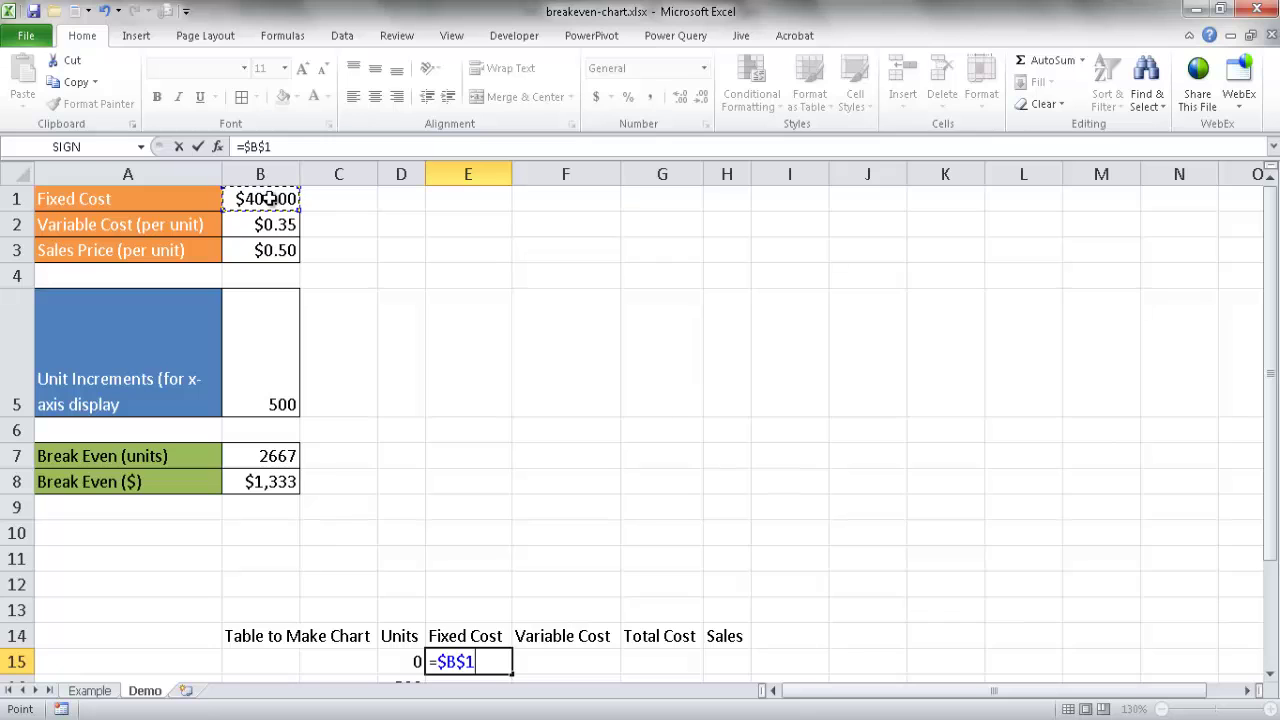
key("ctrl+Return")
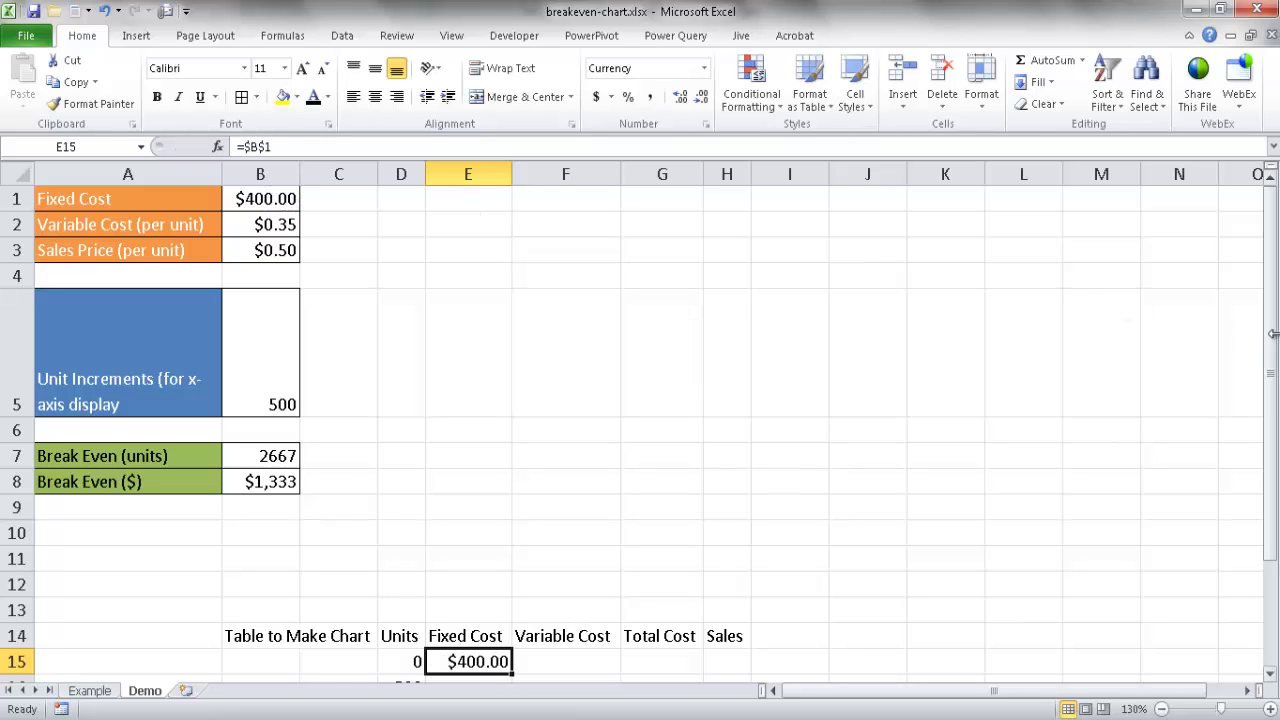
Fill the Fixed Cost formula from E15 down through E23 and check the copied formulas in E23 and E20.
left_click_drag(1273, 333, 1273, 358)
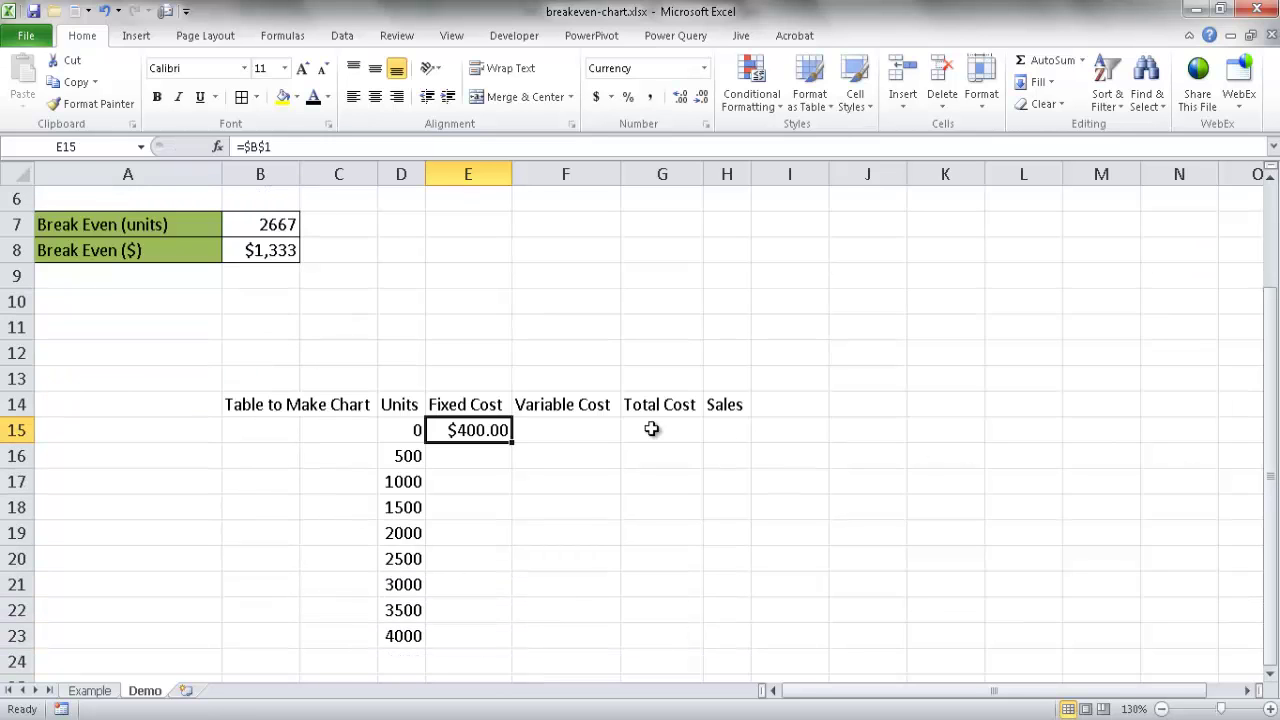
double_click(513, 444)
left_click(480, 638)
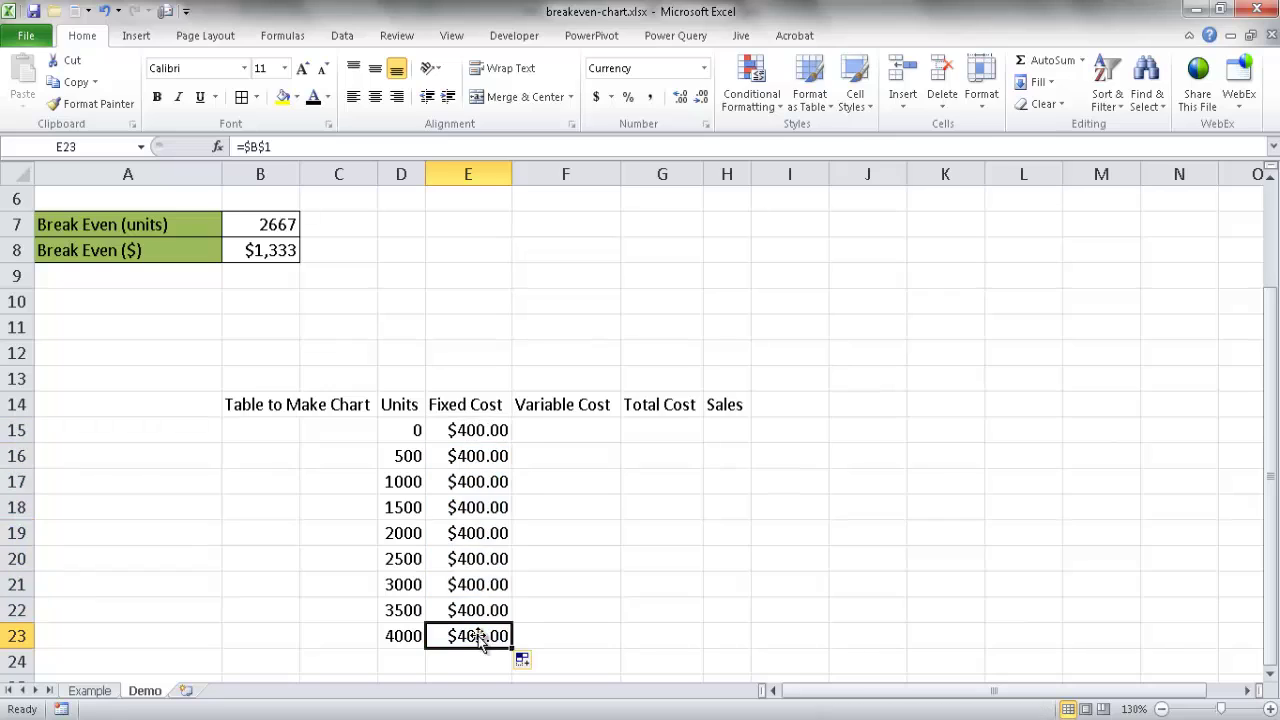
left_click(467, 556)
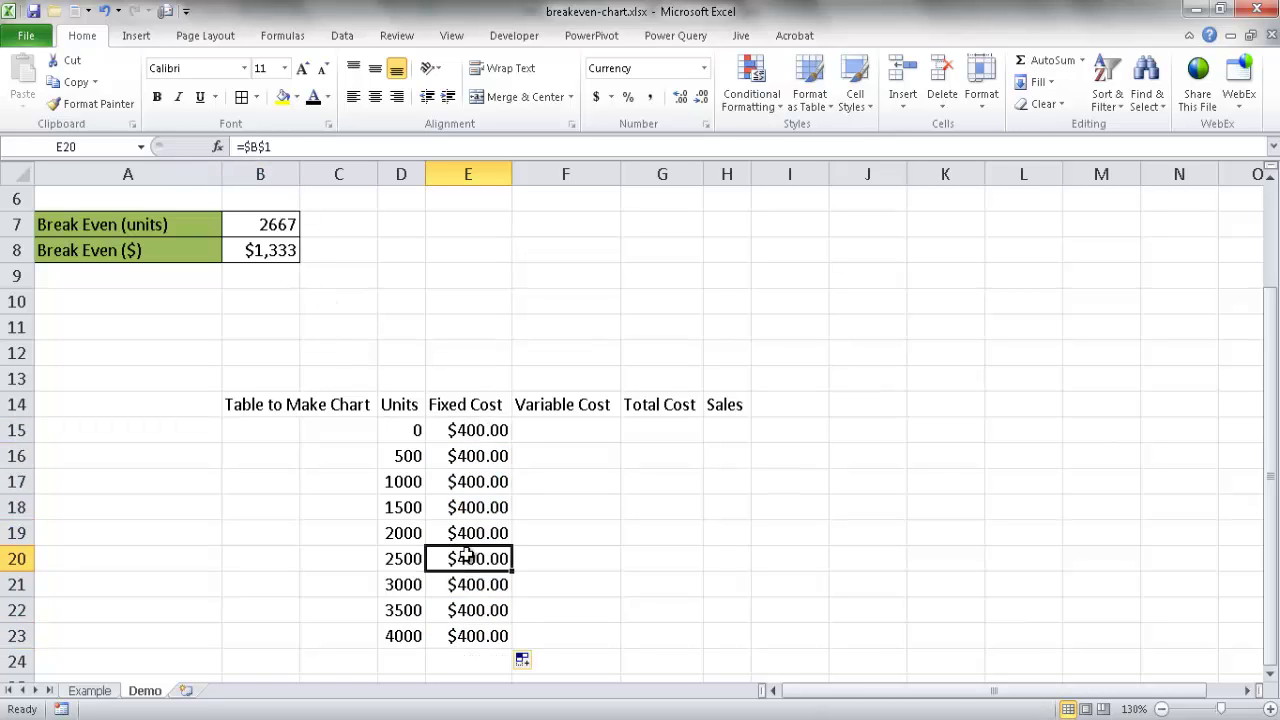
Calculate the first Variable Cost value in F15 with the formula =$B$2*D15, keeping the per-unit cost reference absolute.
left_click(560, 432)
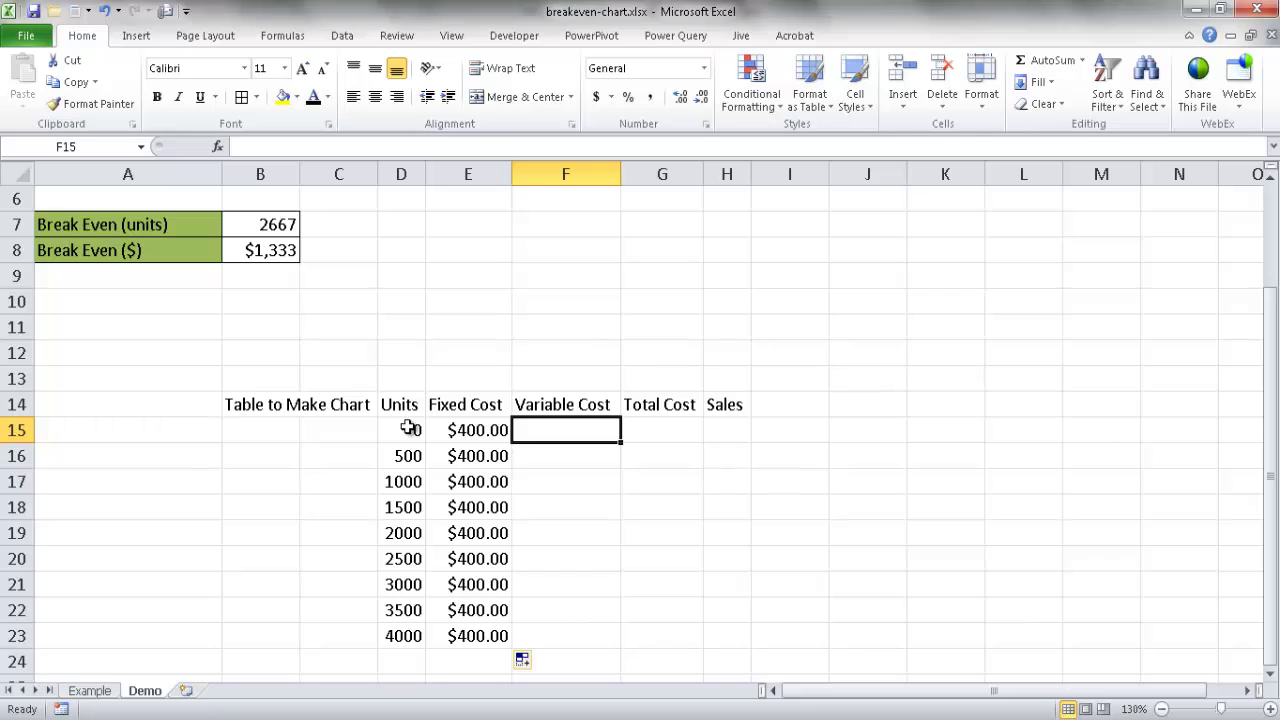
type("=")
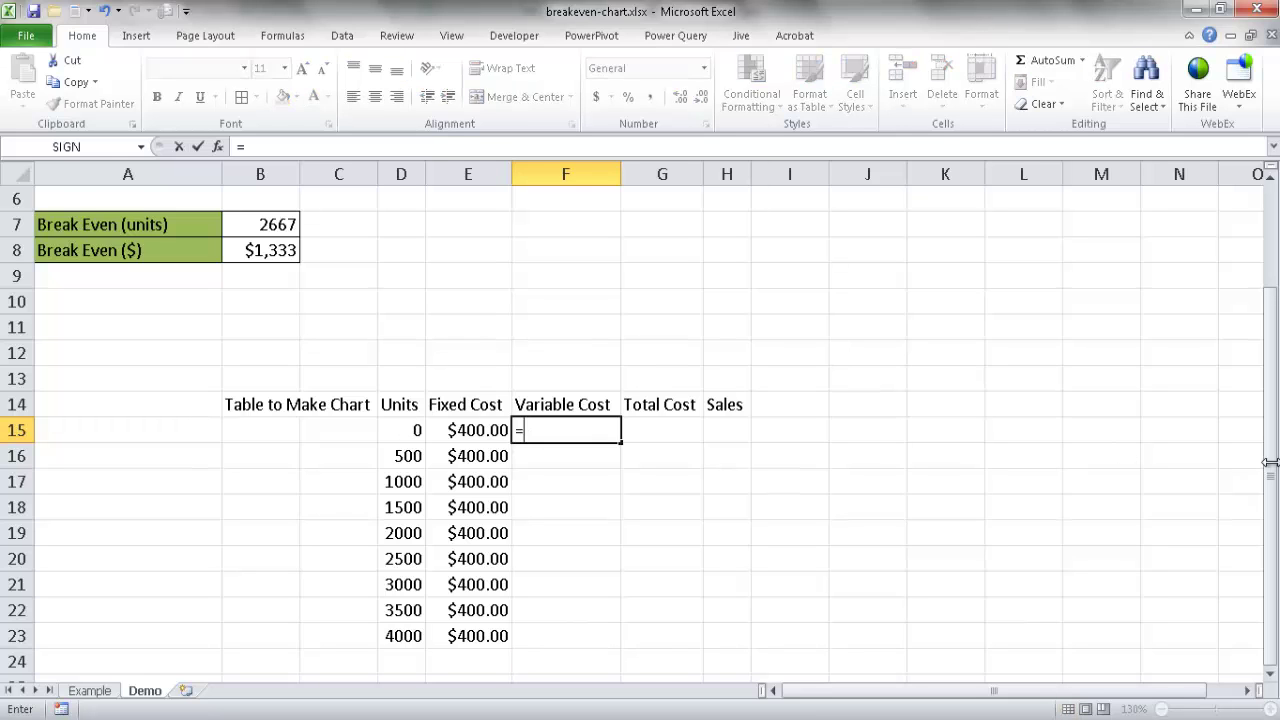
left_click_drag(1273, 465, 1270, 455)
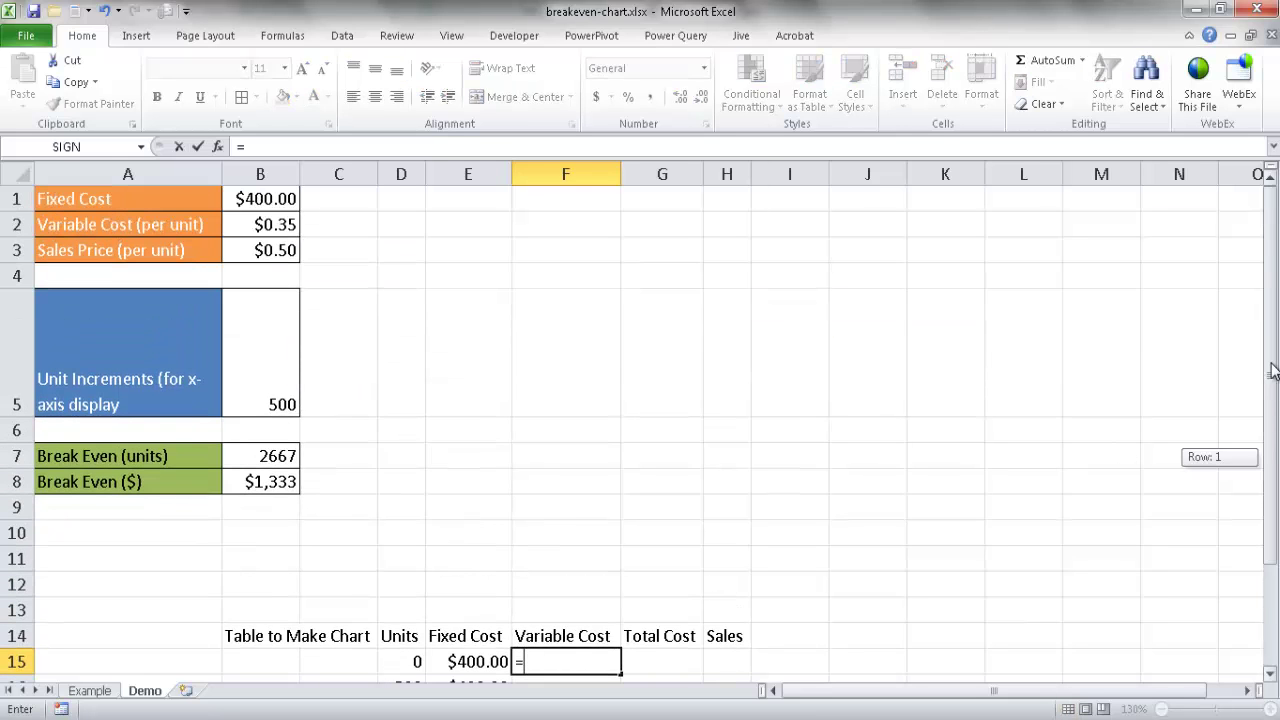
left_click(266, 226)
key("F4")
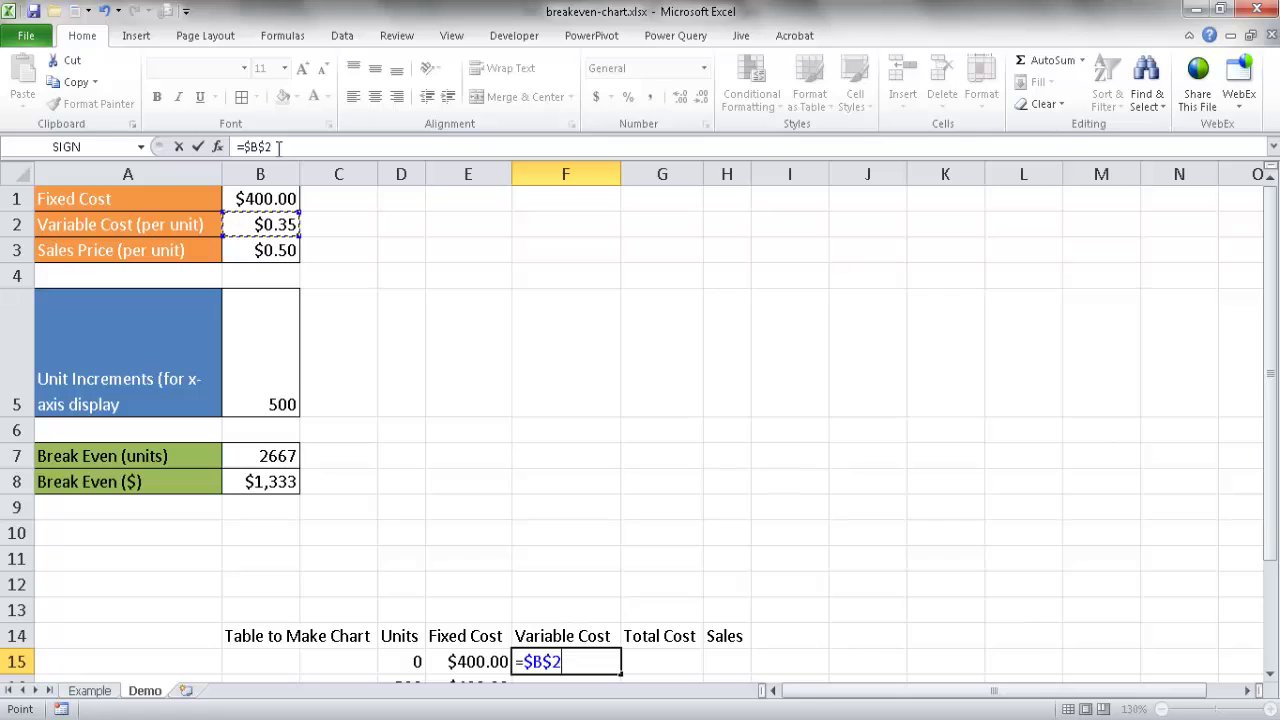
left_click(279, 147)
left_click(407, 657)
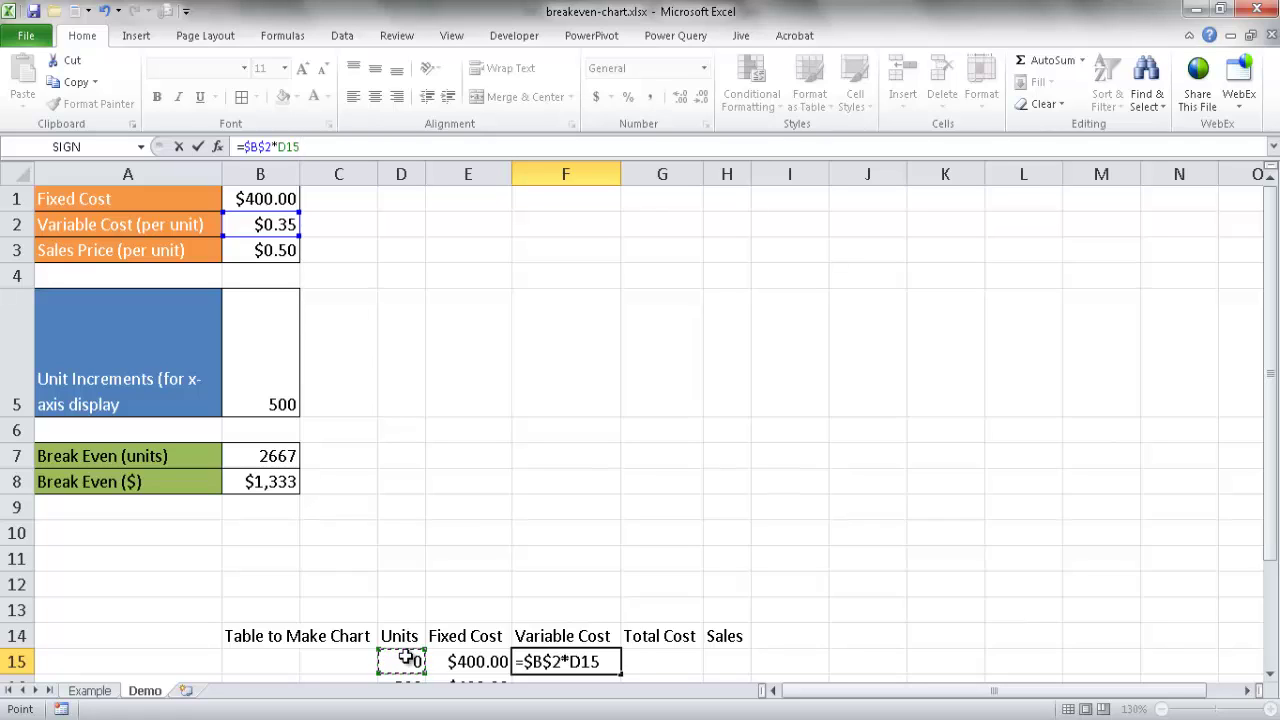
key("Return")
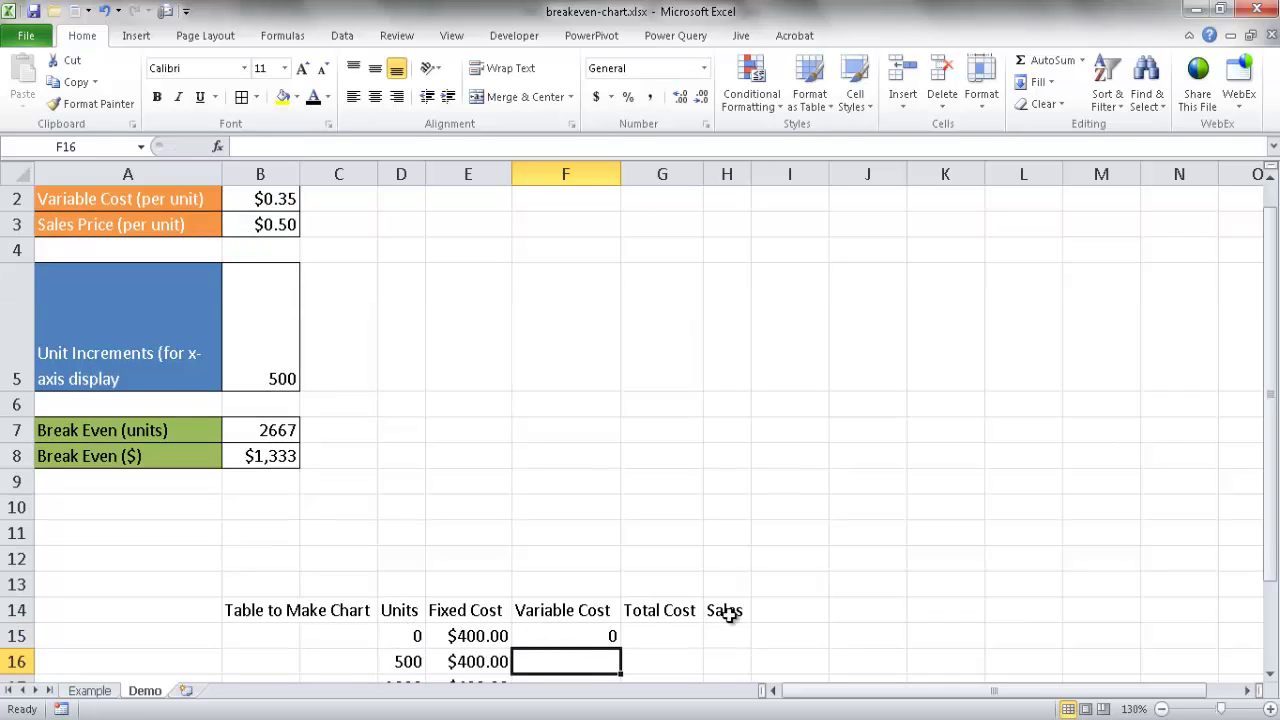
Fill the Variable Cost formula from F15 down through F23 and check the copied formulas in F16 to F18.
left_click_drag(1270, 577, 1270, 590)
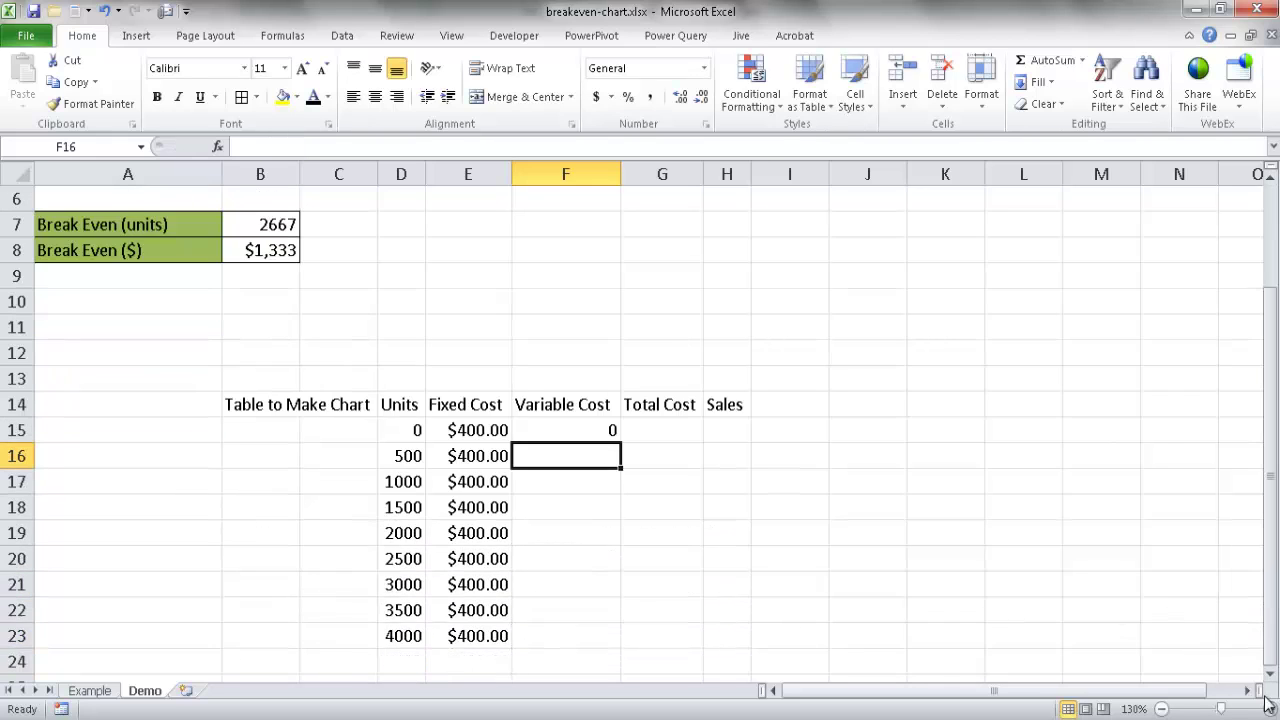
left_click(606, 429)
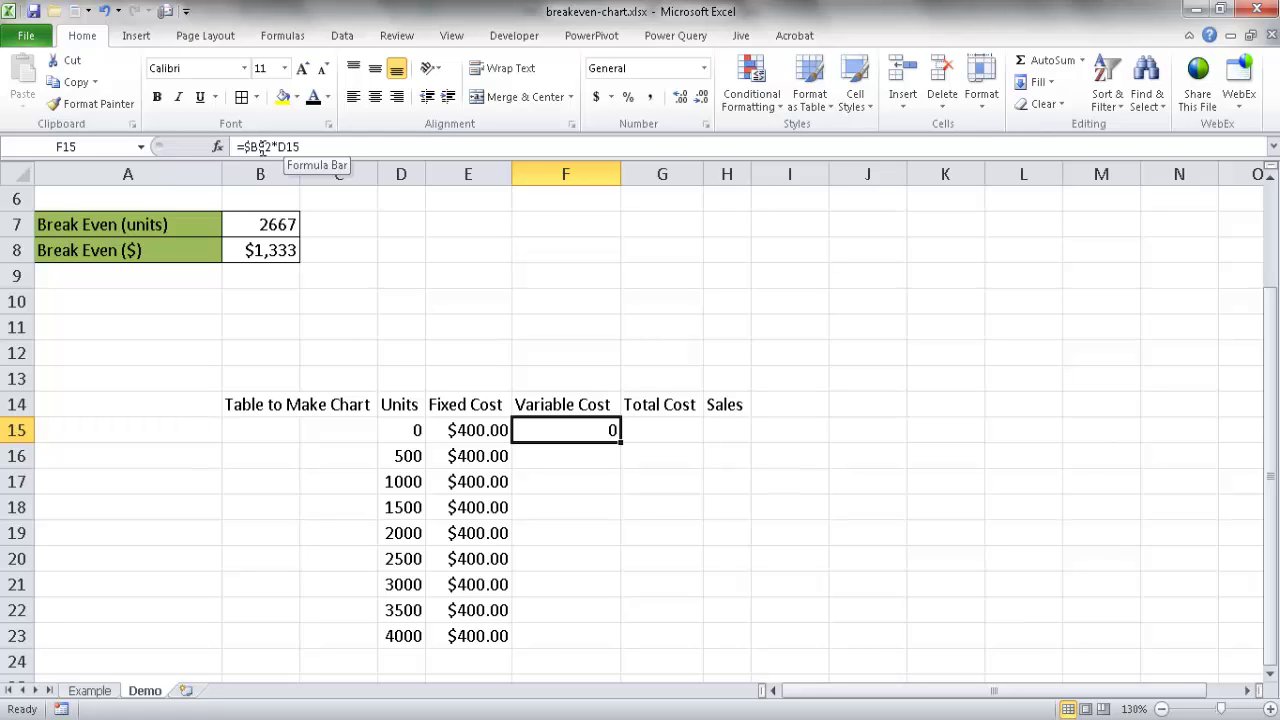
double_click(622, 441)
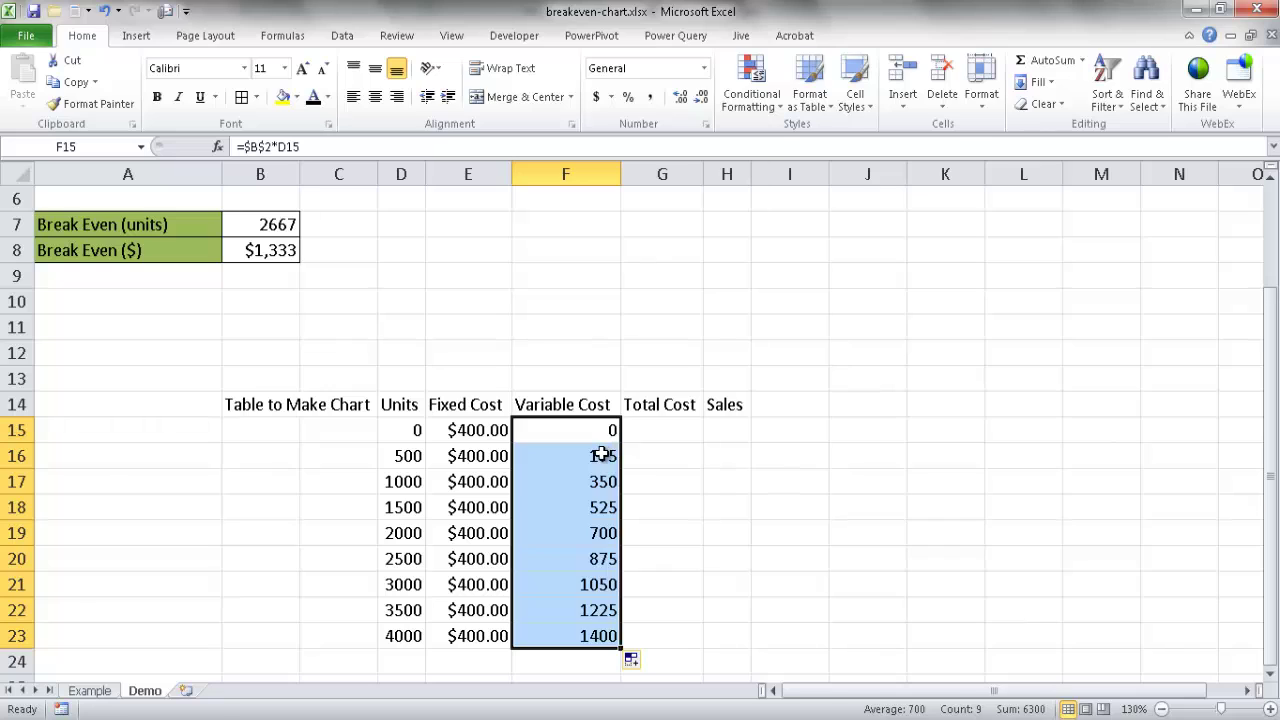
left_click(600, 456)
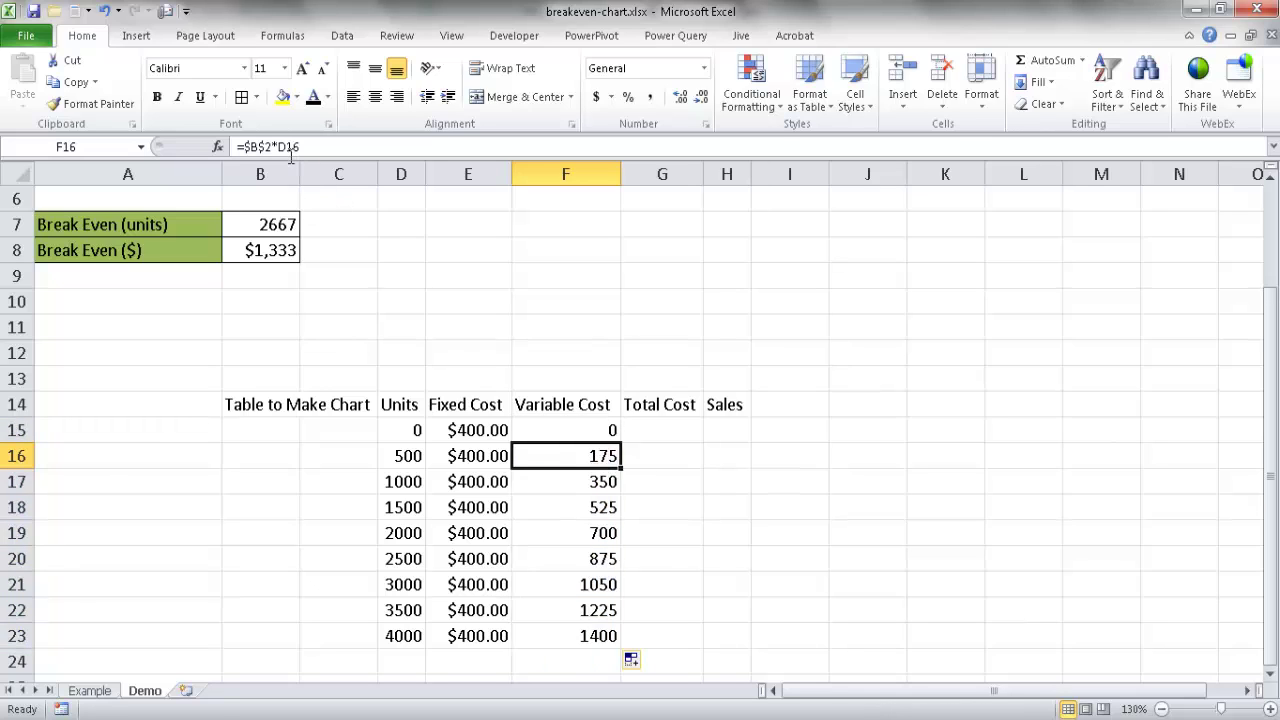
left_click(562, 484)
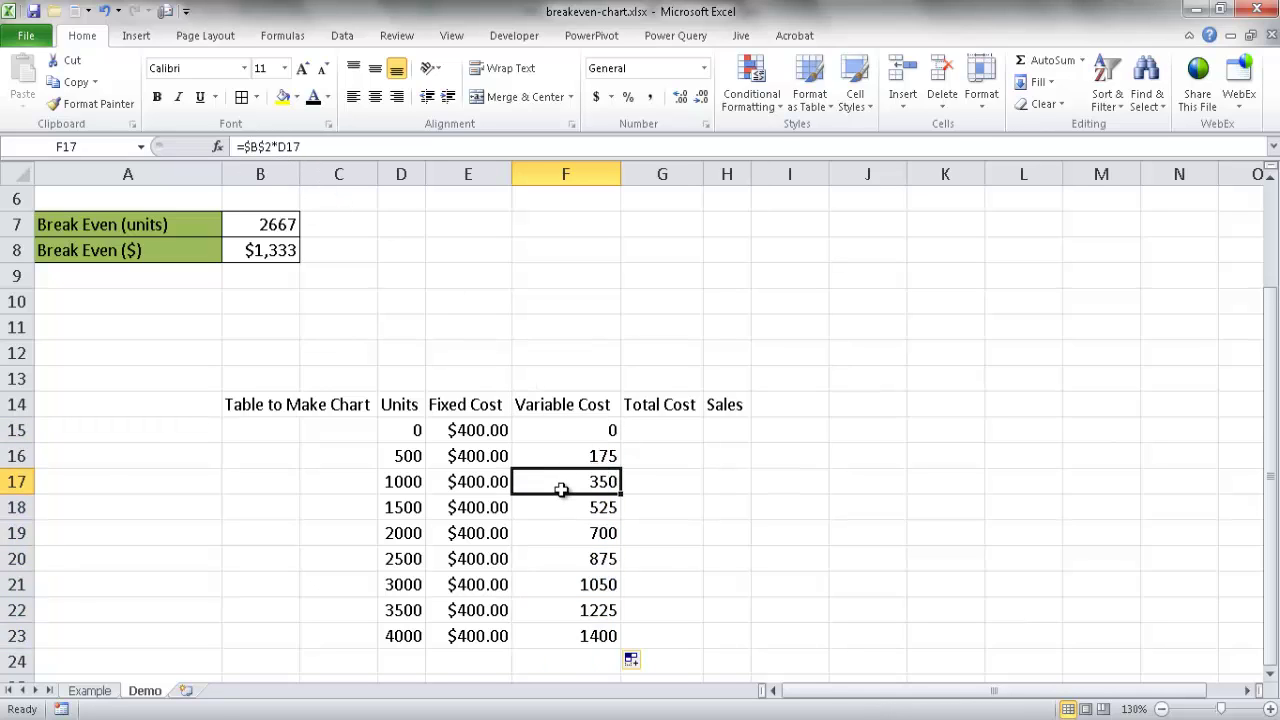
left_click(567, 507)
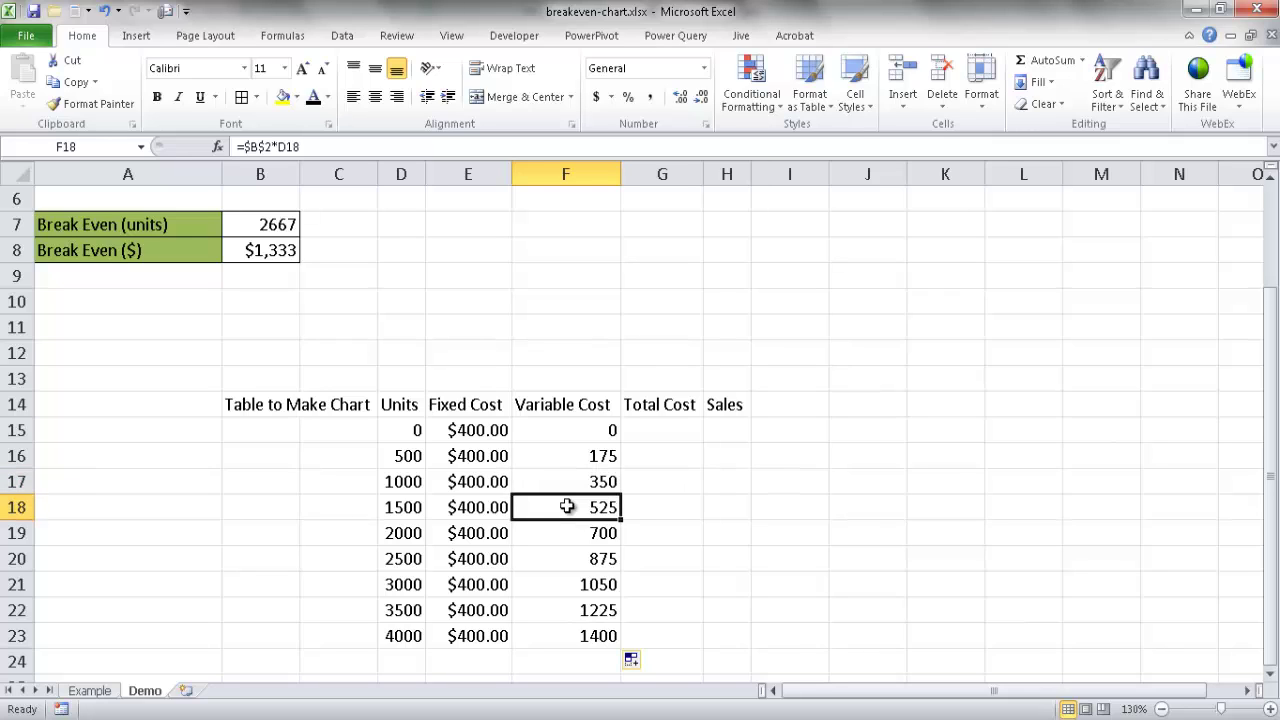
Calculate the first Total Cost value in G15 with the formula =SUM(E15:F15).
left_click(671, 430)
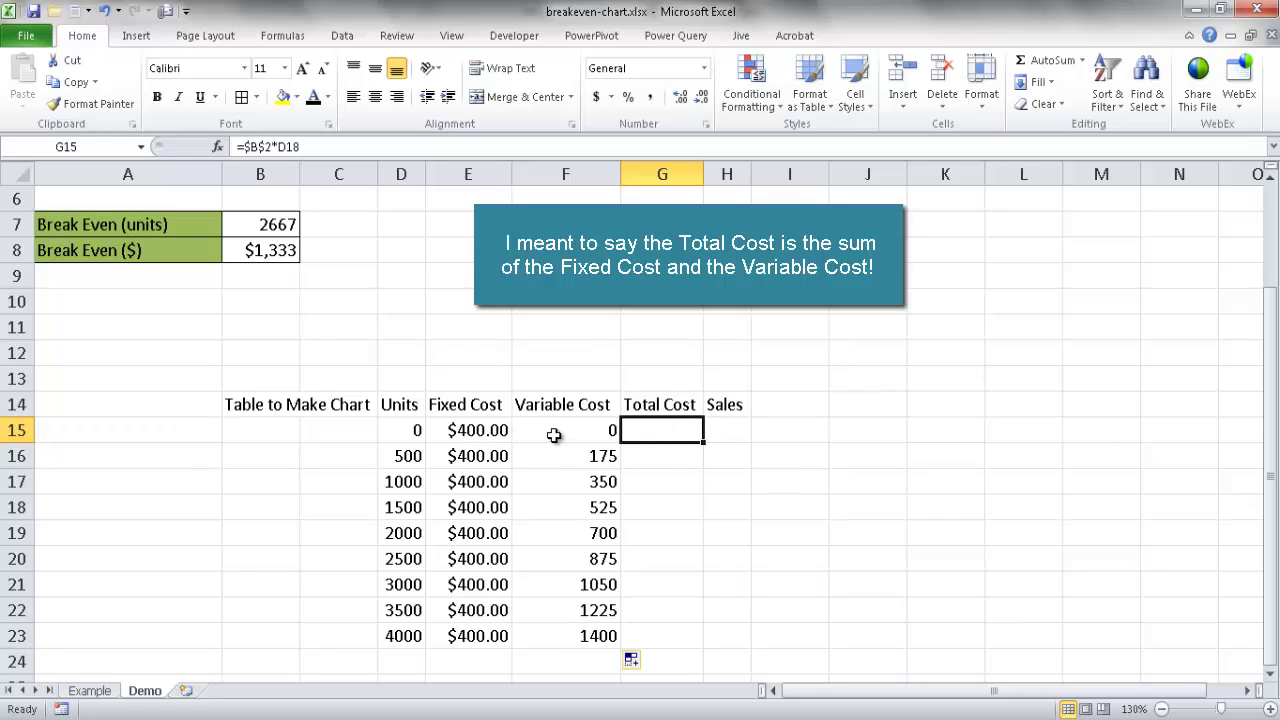
type("=")
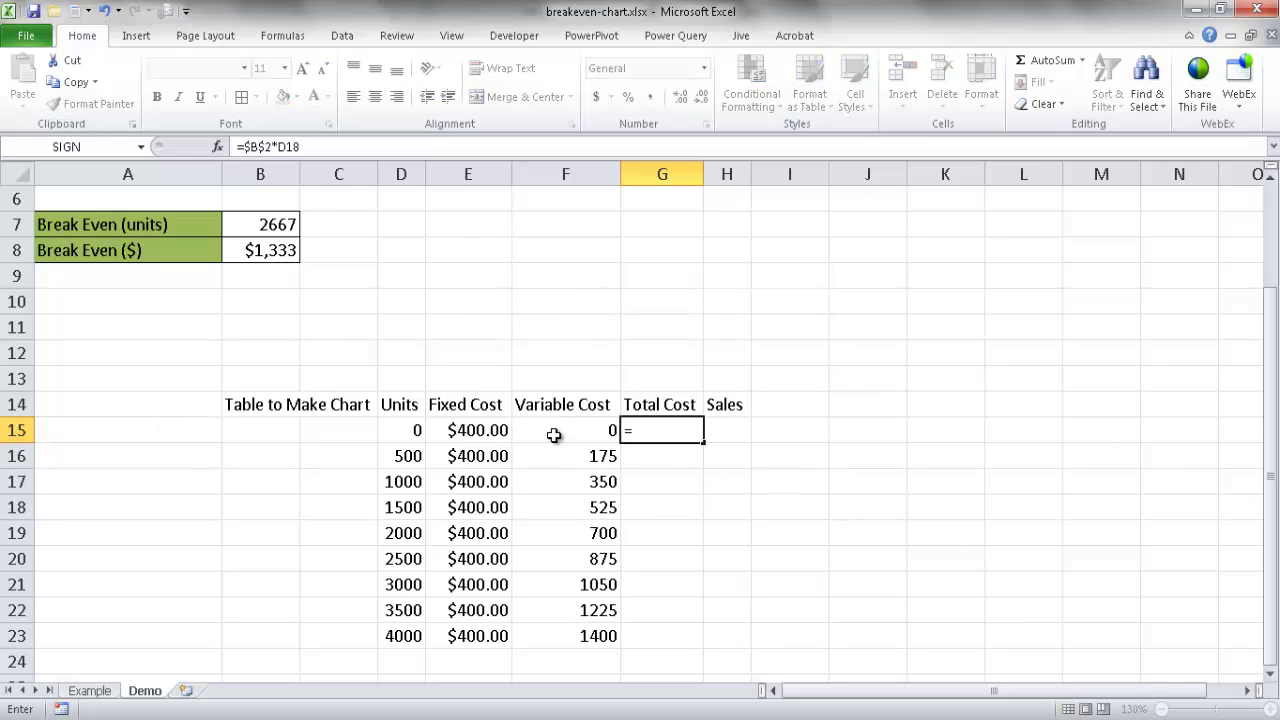
type("sum")
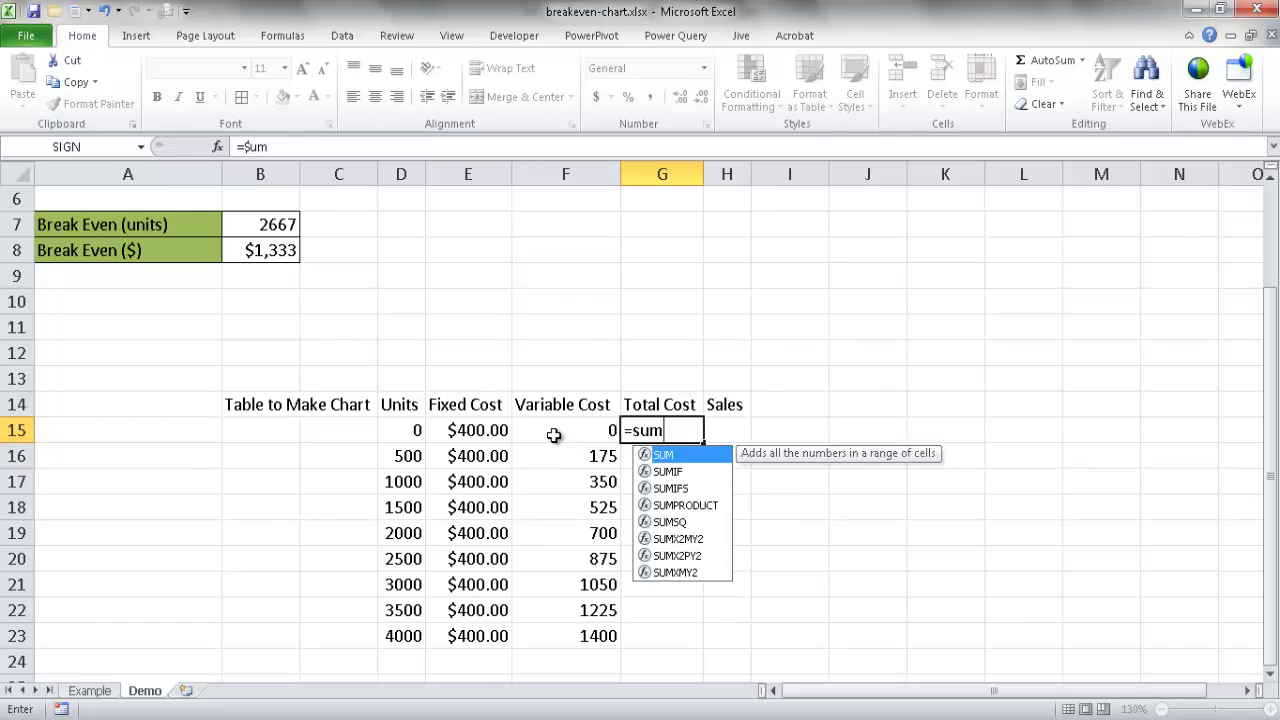
type("(")
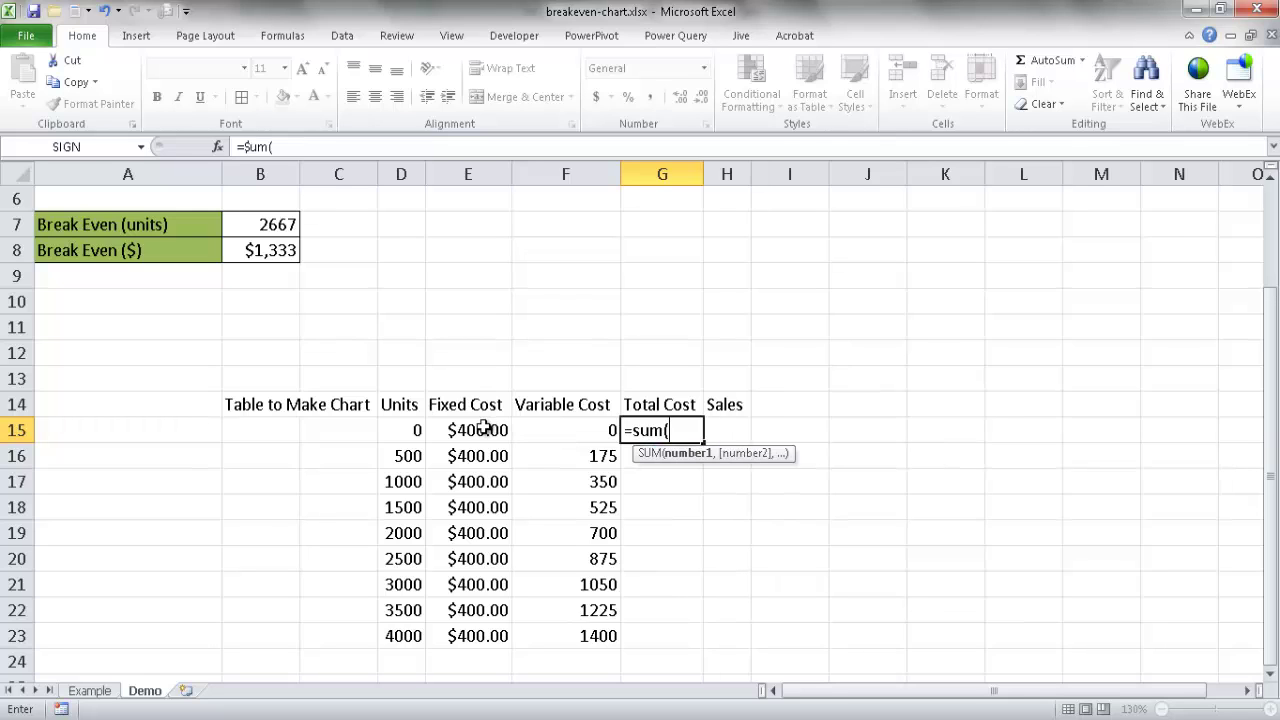
left_click_drag(476, 424, 525, 423)
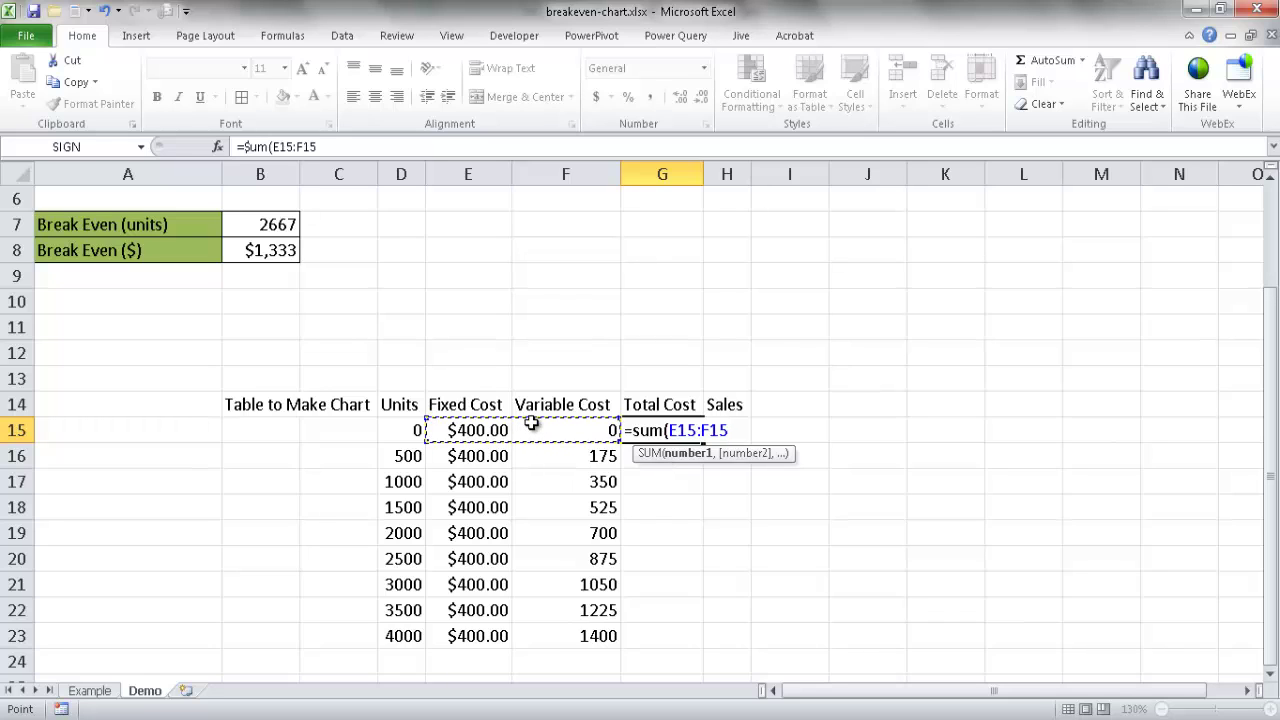
type(")")
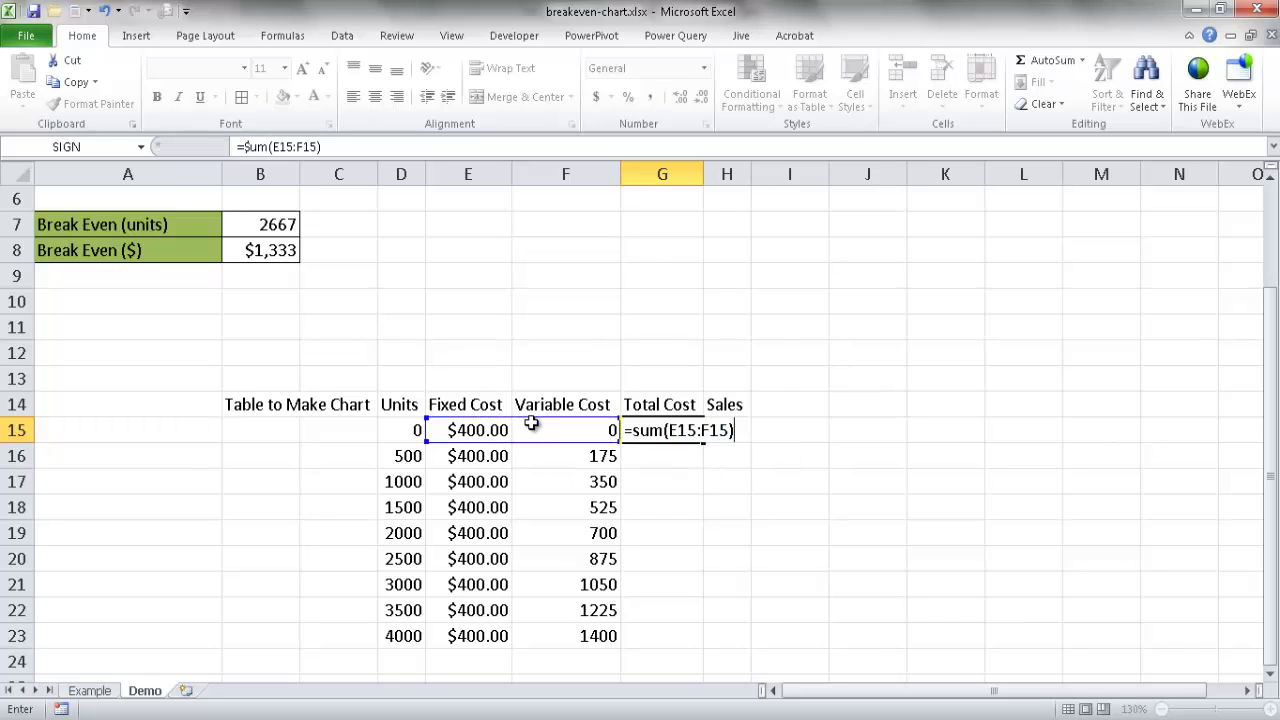
key("ctrl+Return")
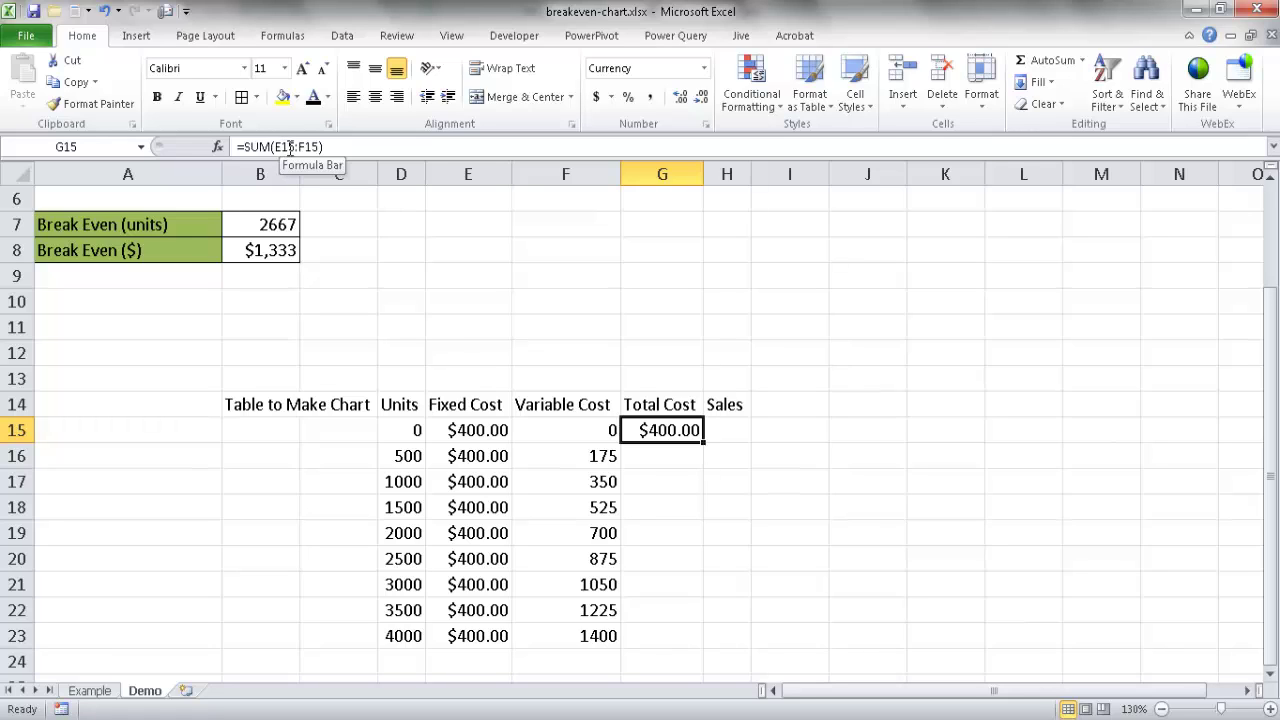
Fill the Total Cost formula from G15 down through G23 and check the copied formulas in G16 and G17.
double_click(705, 442)
left_click(683, 452)
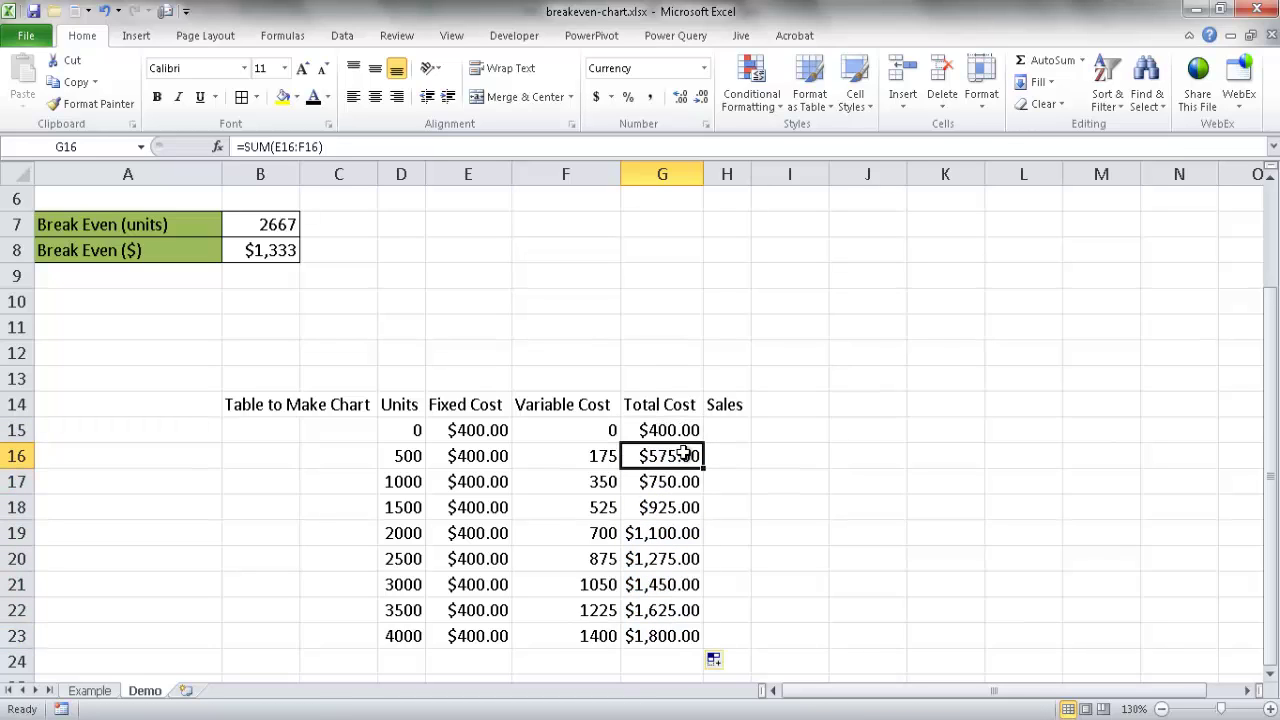
left_click(672, 481)
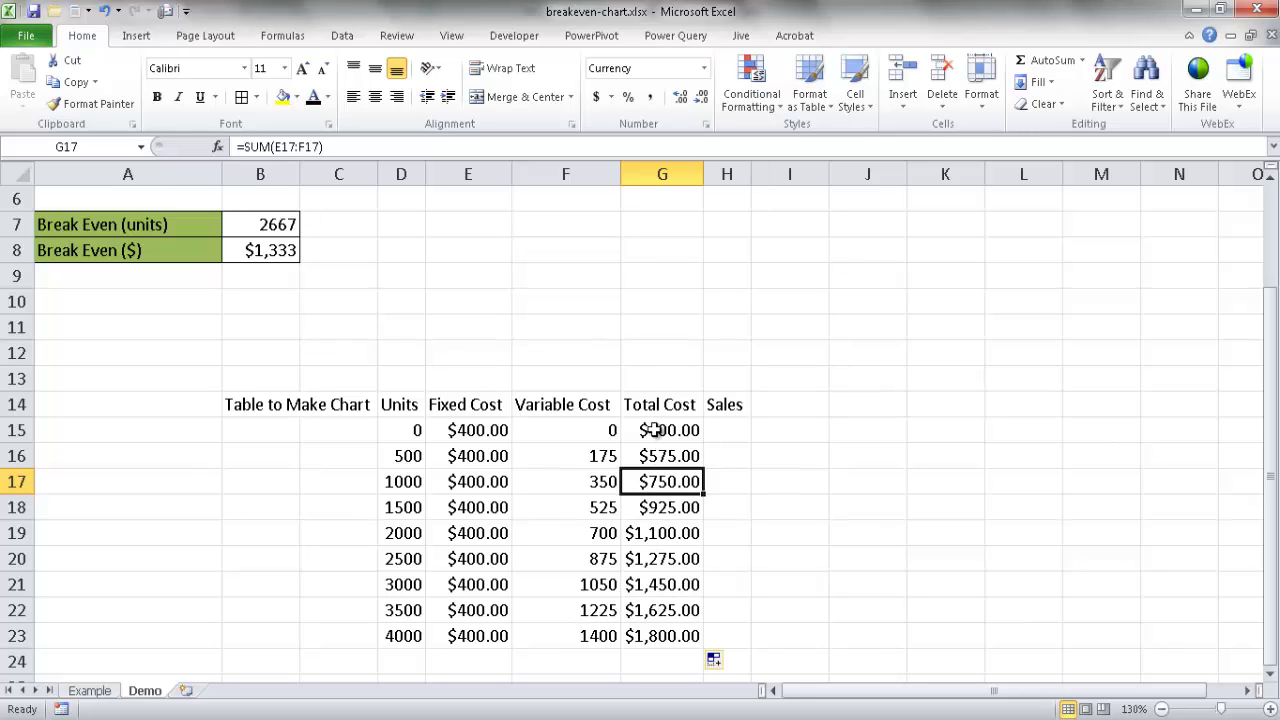
Calculate the first Sales value in H15 with the formula =$B$3*D15, keeping the sales price reference absolute.
left_click(724, 430)
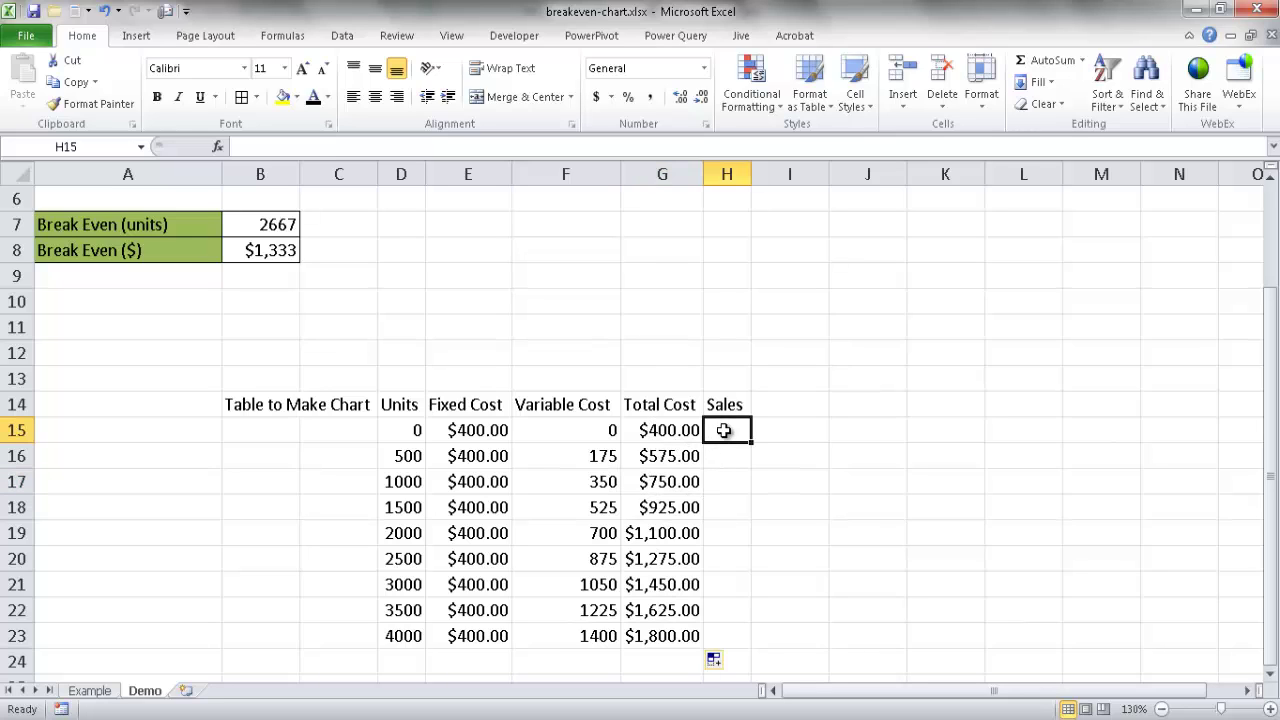
type("=")
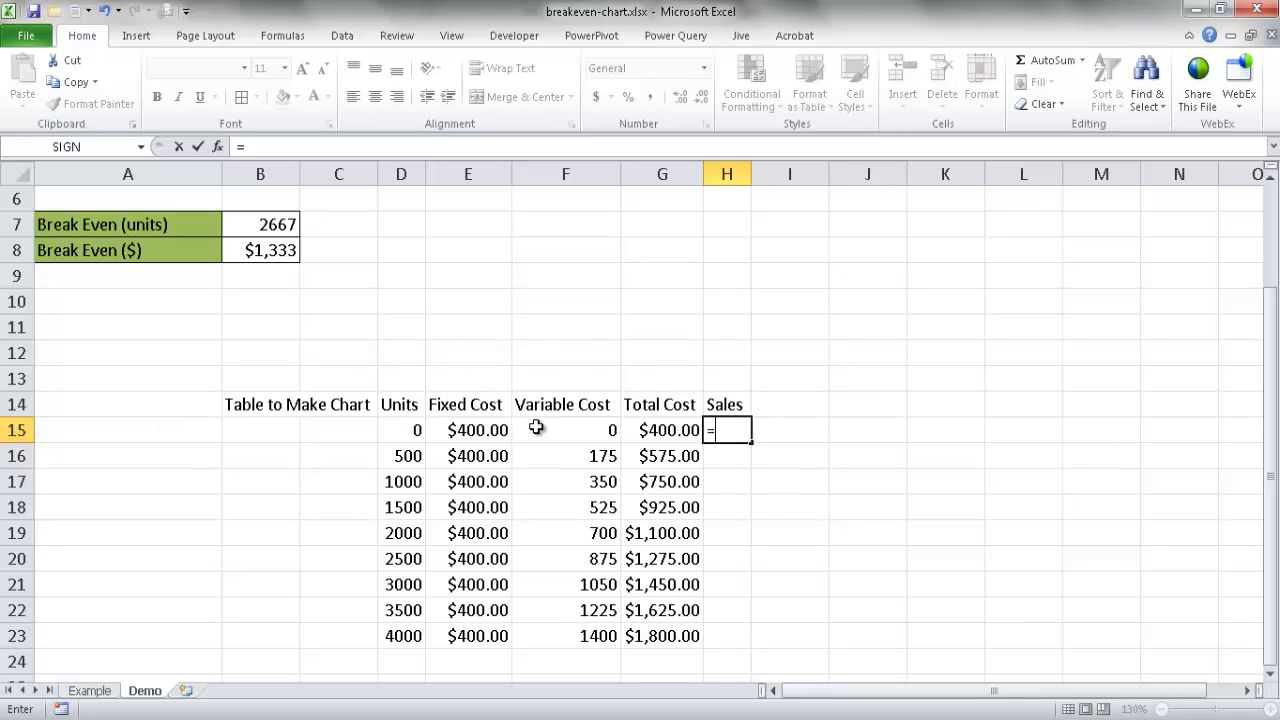
left_click_drag(1262, 420, 1273, 243)
left_click(275, 252)
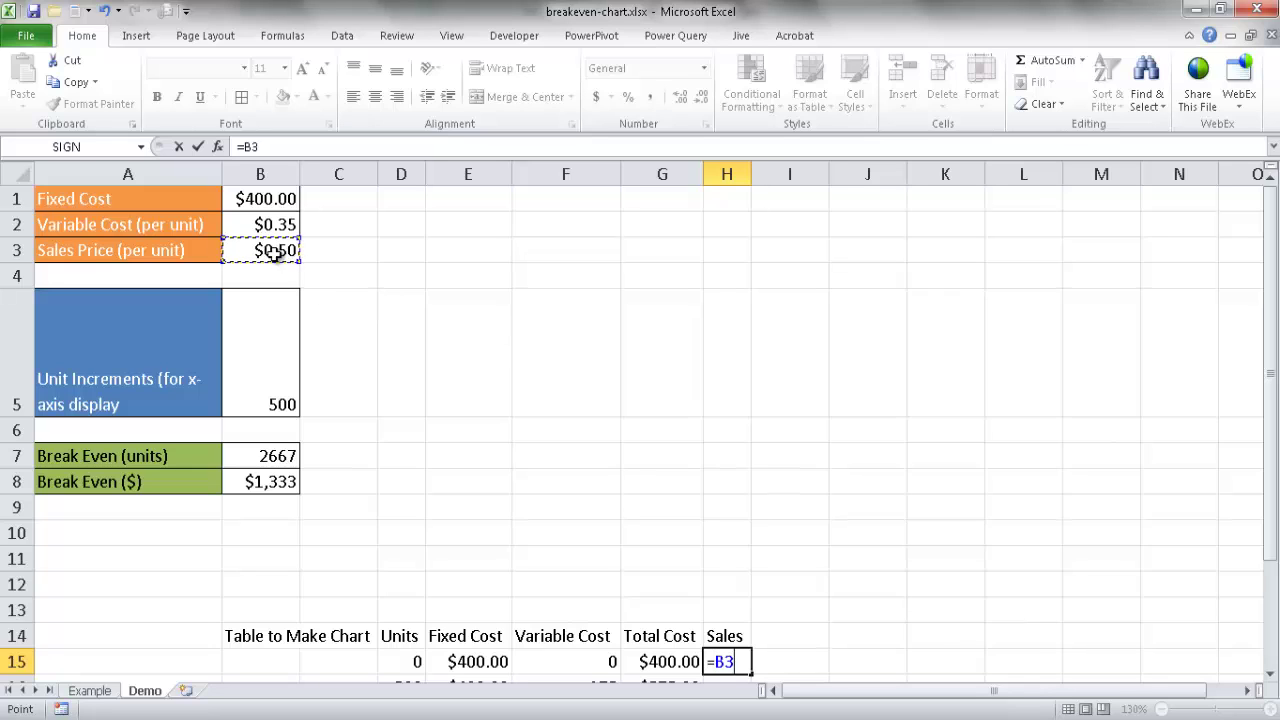
key("F4")
type("*")
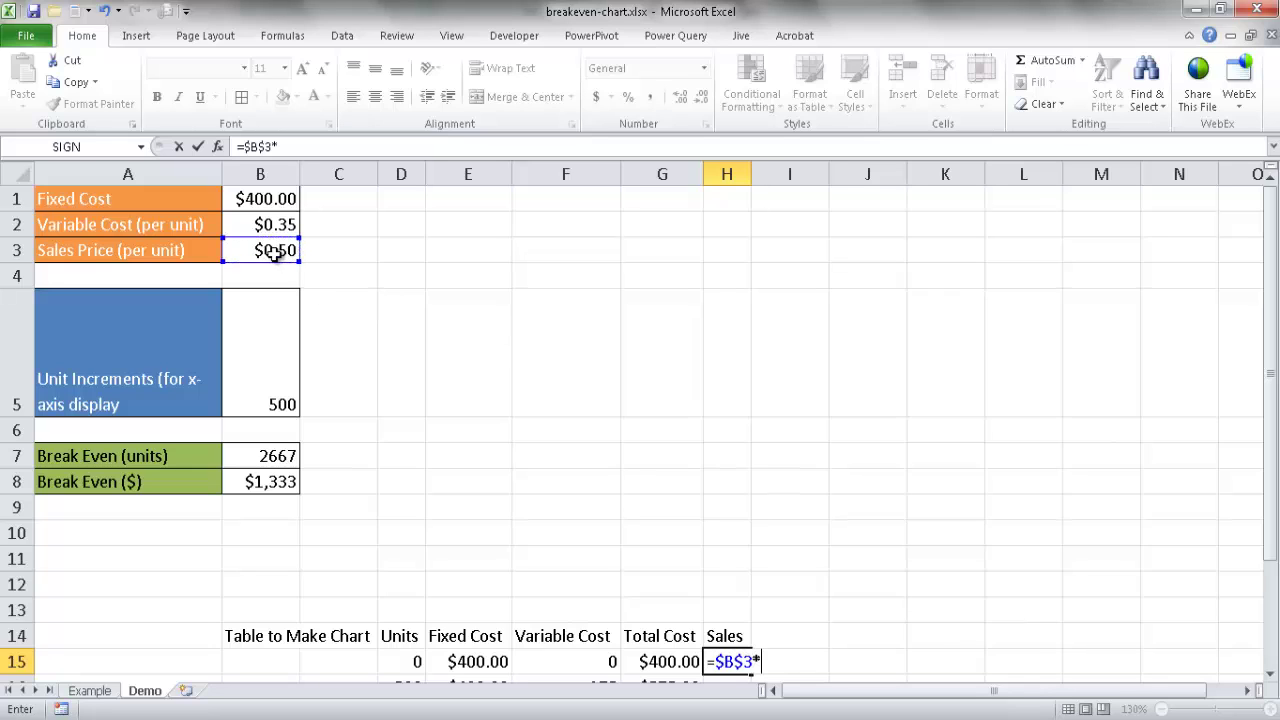
left_click(398, 659)
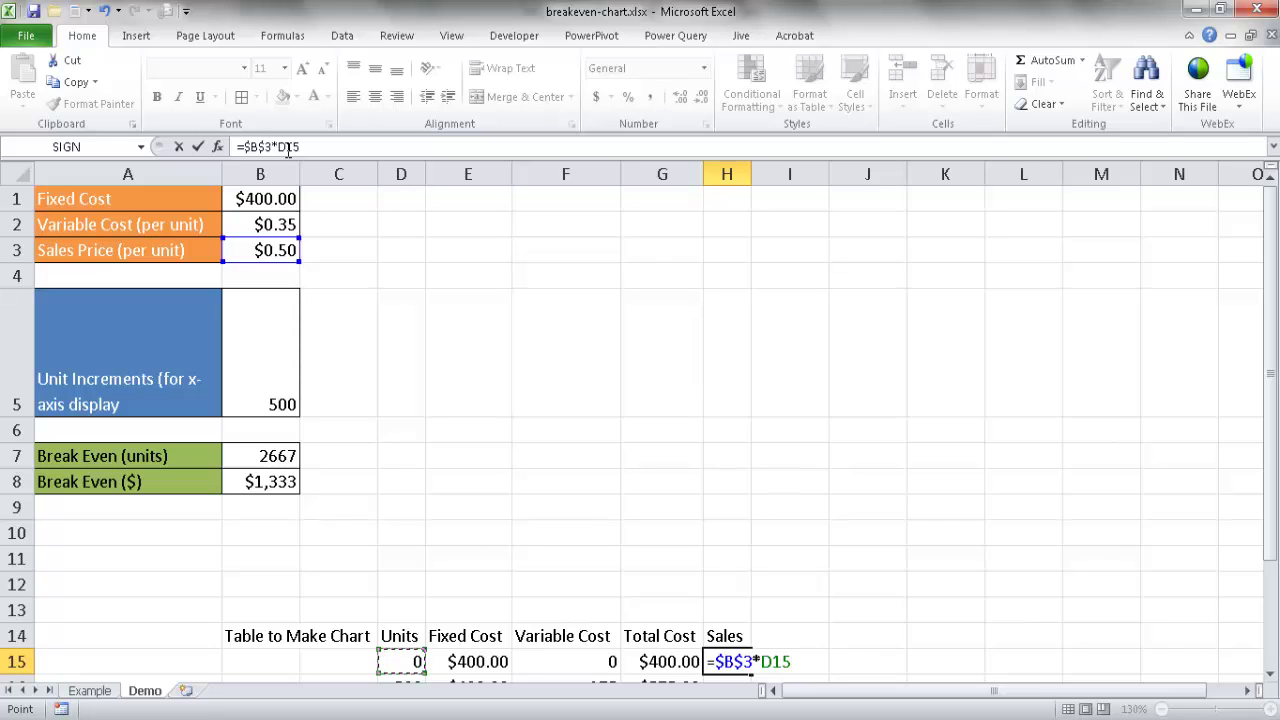
key("ctrl+Return")
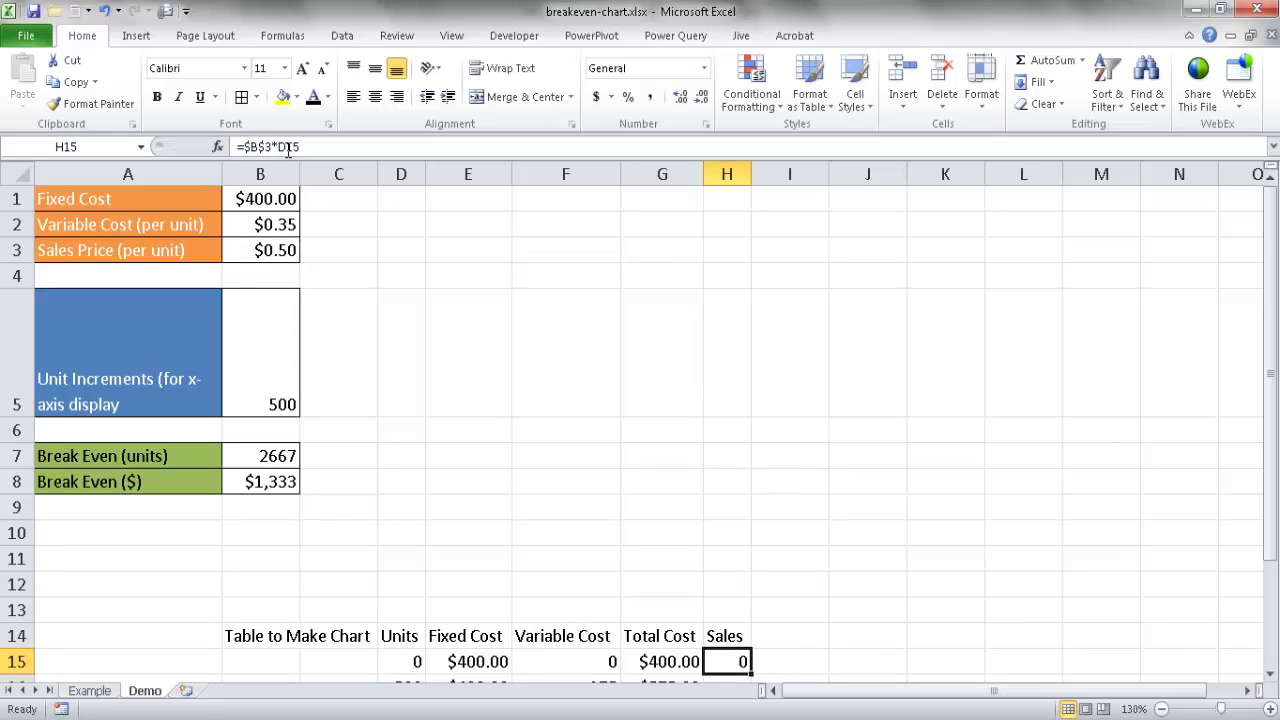
Fill the Sales formula from H15 down through H23 and check the formulas in H15 and H16.
left_click_drag(1270, 385, 1270, 540)
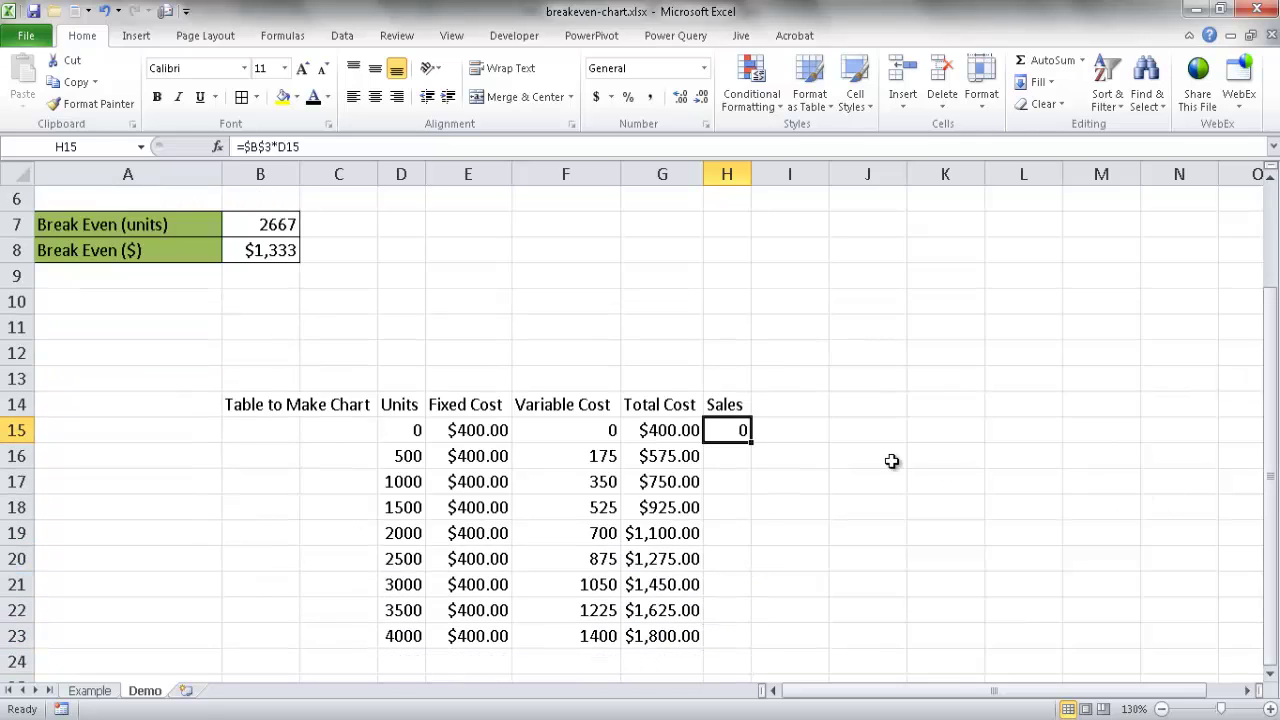
double_click(751, 442)
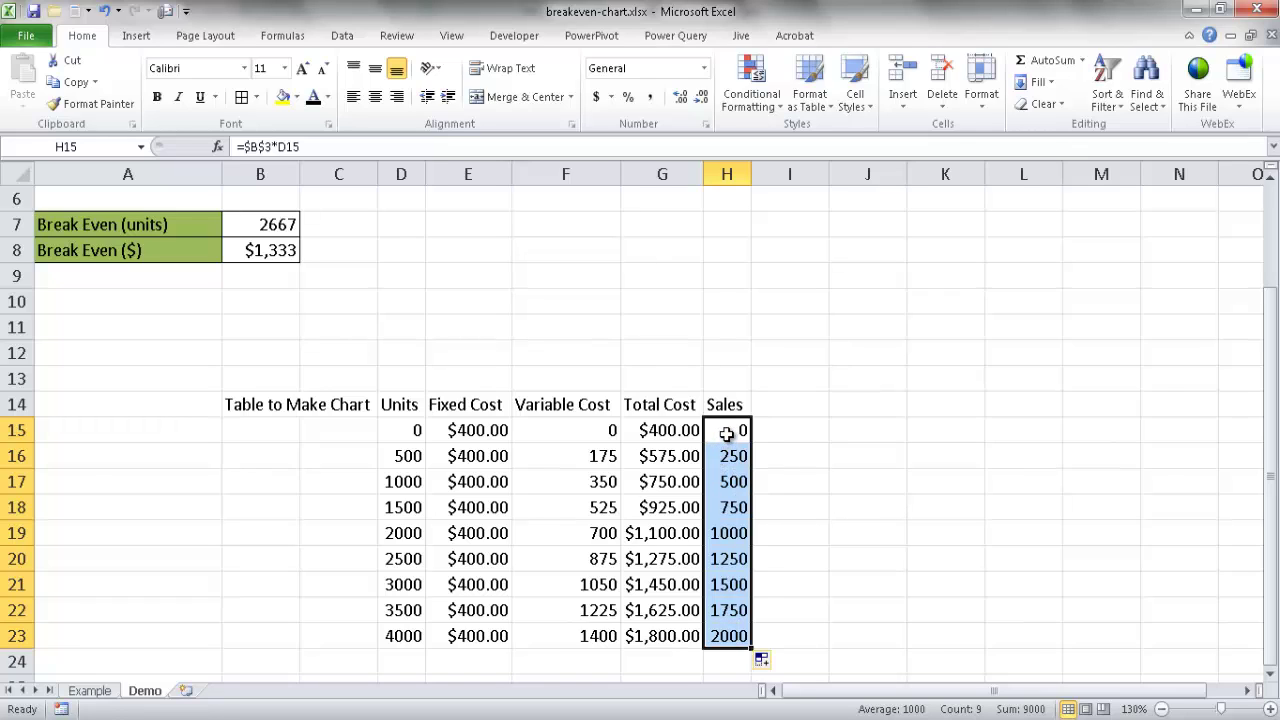
left_click(727, 432)
left_click(733, 452)
left_click(727, 430)
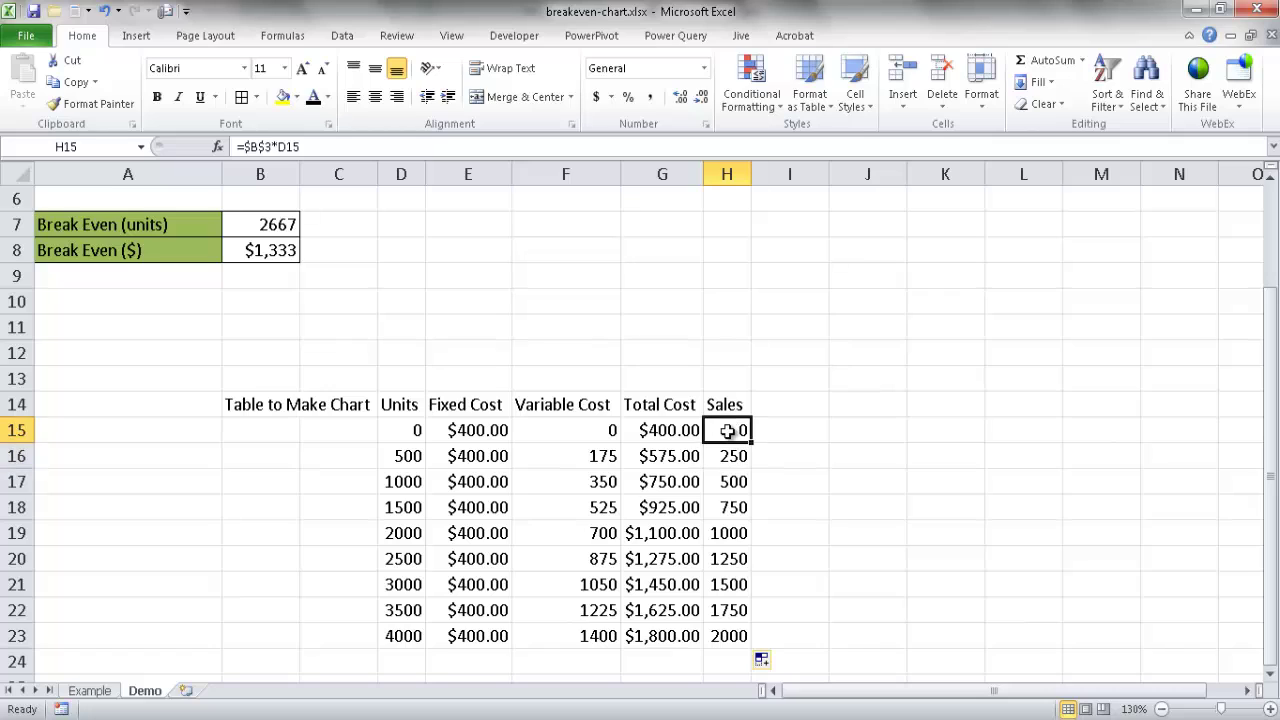
Copy the currency format of G15 to the Sales values in H15:H23 with Format Painter and autofit column H.
left_click(677, 430)
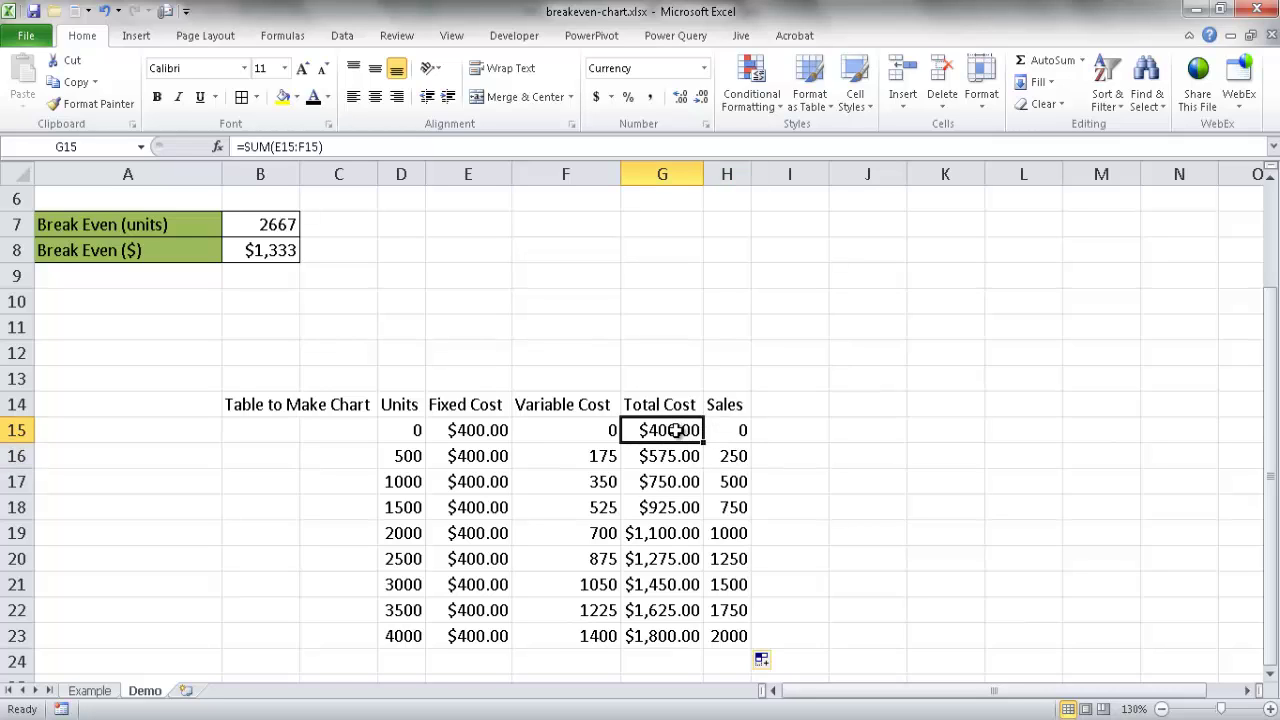
left_click(95, 106)
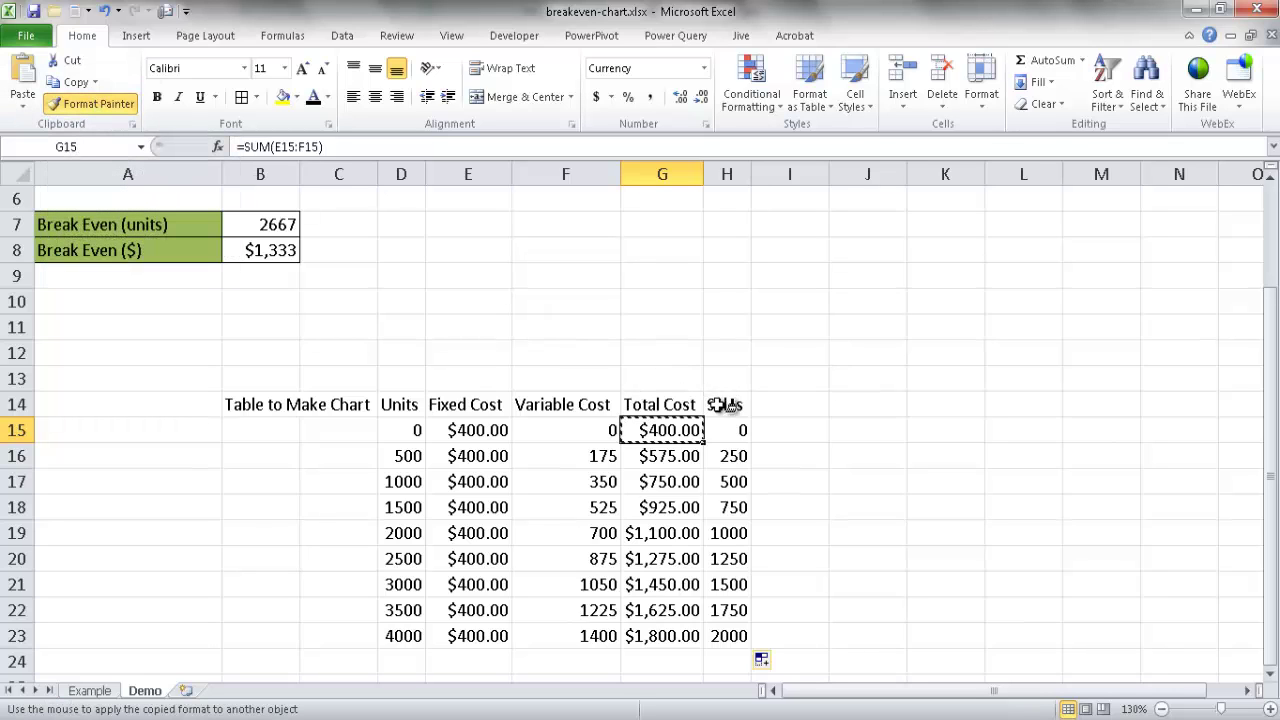
left_click(727, 437)
left_click_drag(727, 437, 722, 630)
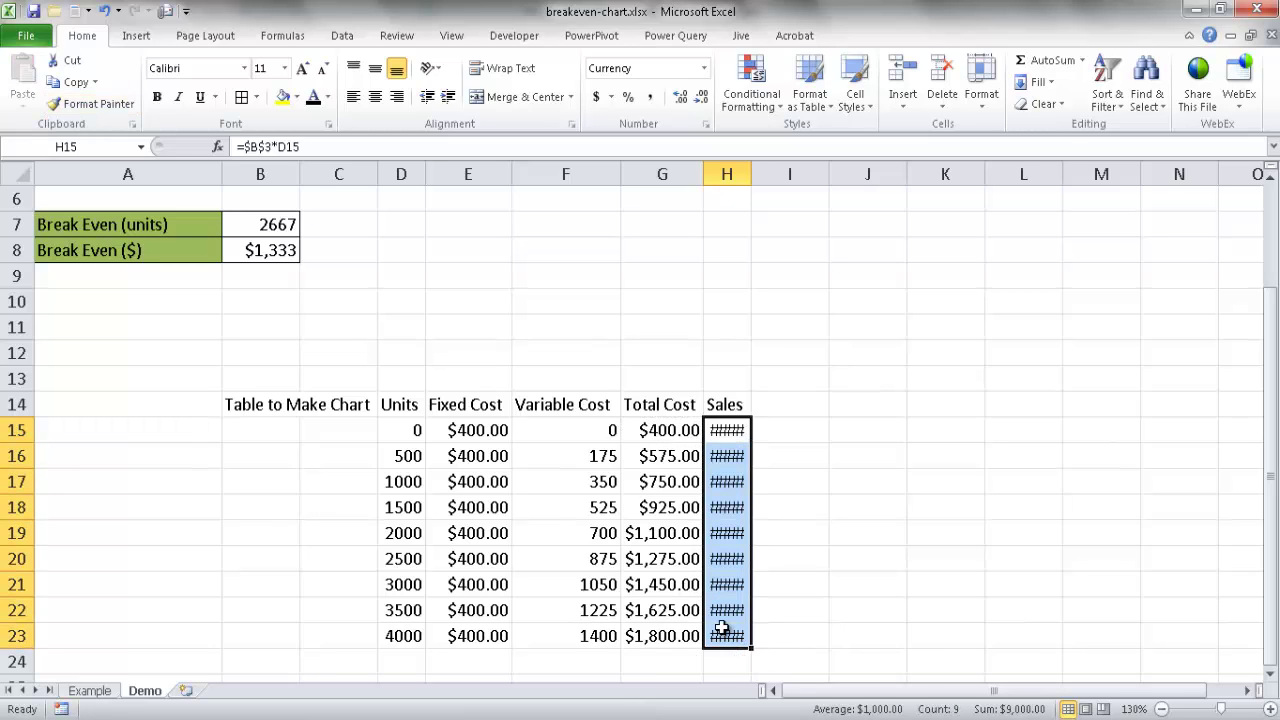
double_click(751, 175)
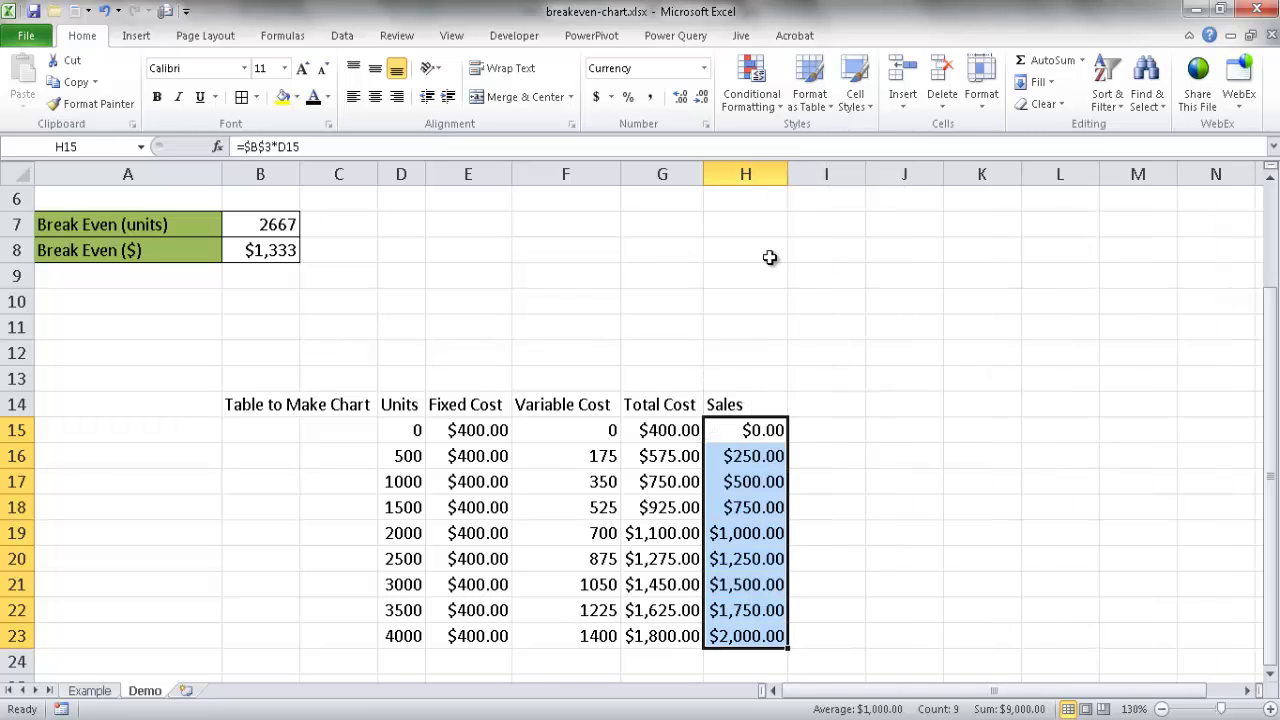
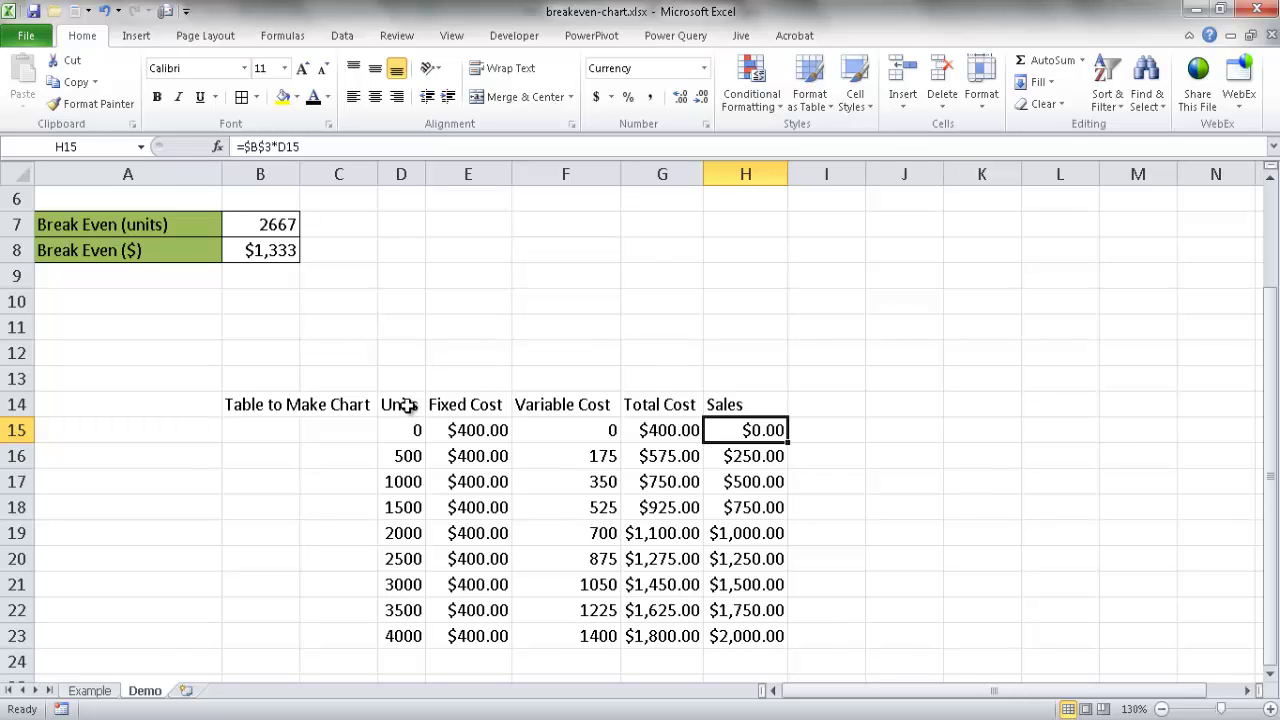
Insert a basic 2-D line chart from the Units, Total Cost and Sales columns, using D14:D23 and G14:H23.
left_click_drag(402, 404, 737, 631)
left_click(402, 404)
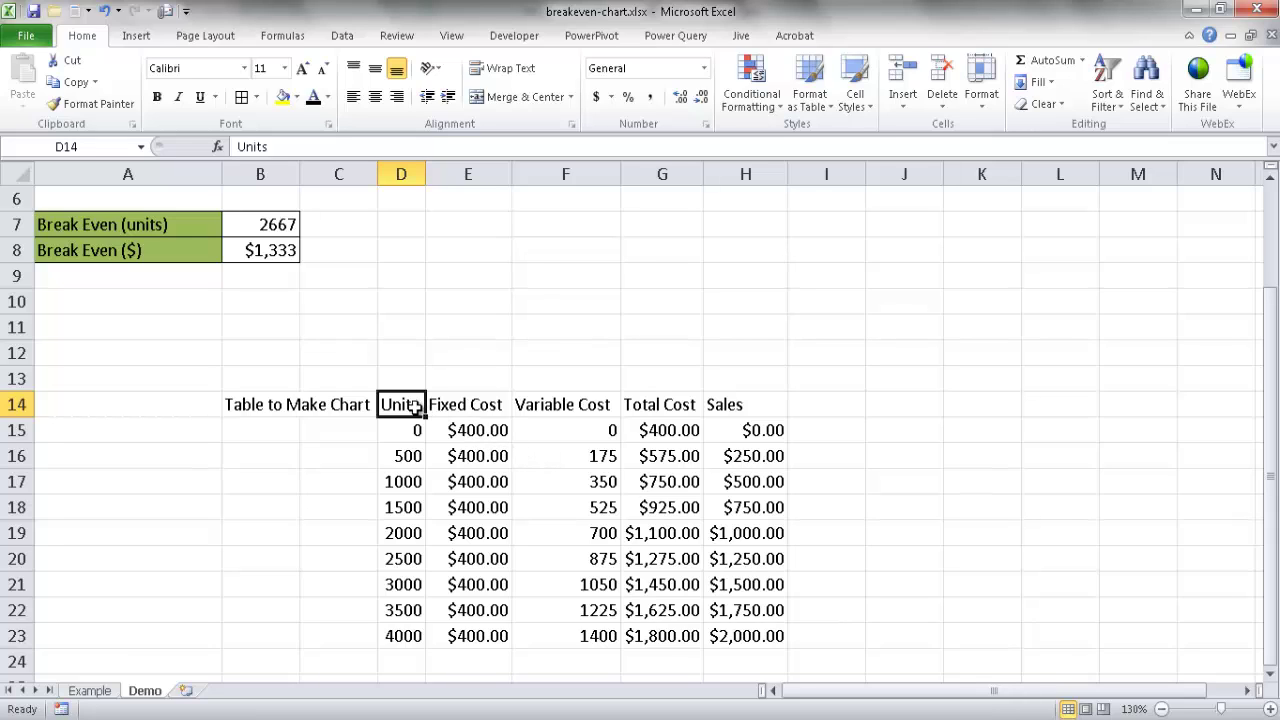
key("ctrl")
left_click_drag(408, 430, 400, 628)
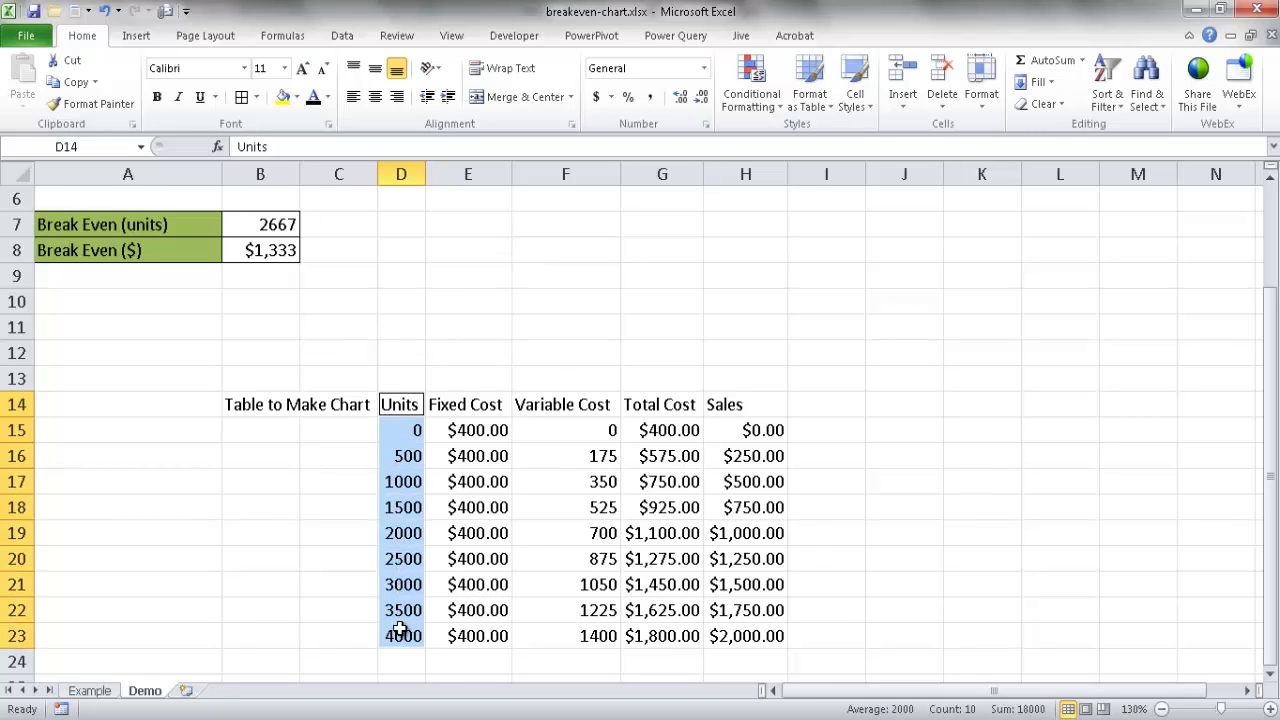
left_click_drag(670, 405, 713, 625)
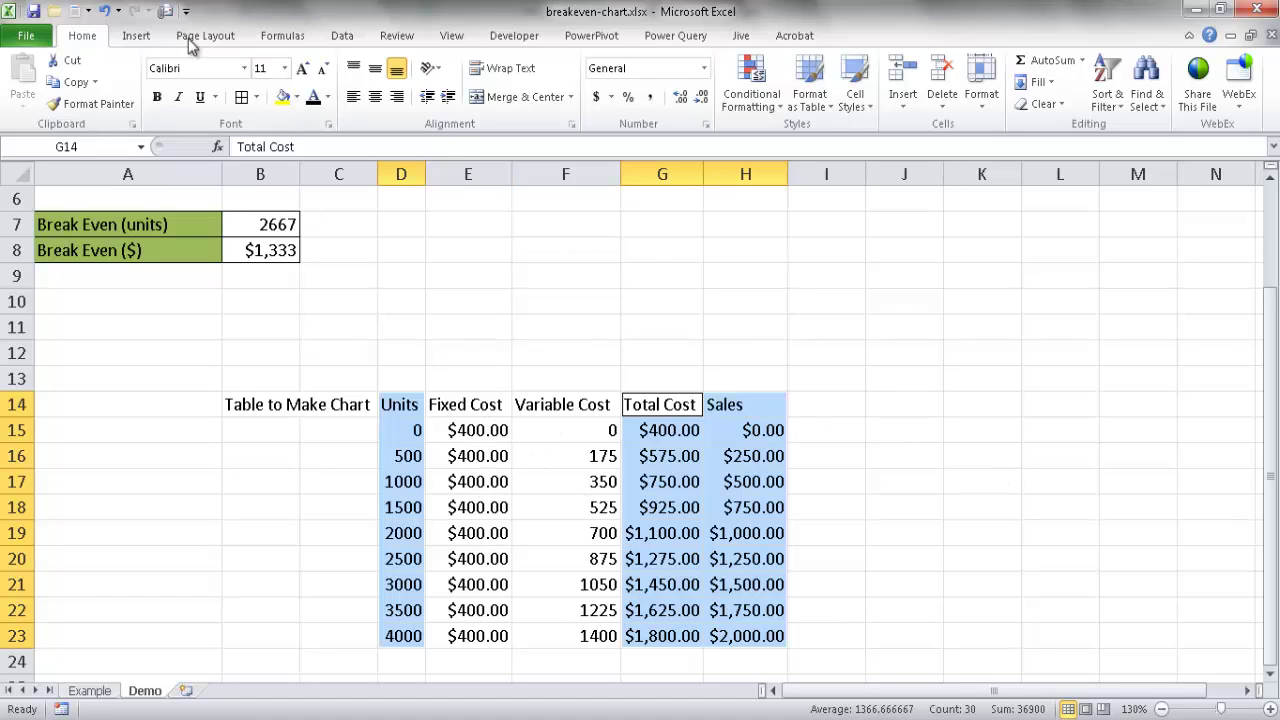
left_click(150, 38)
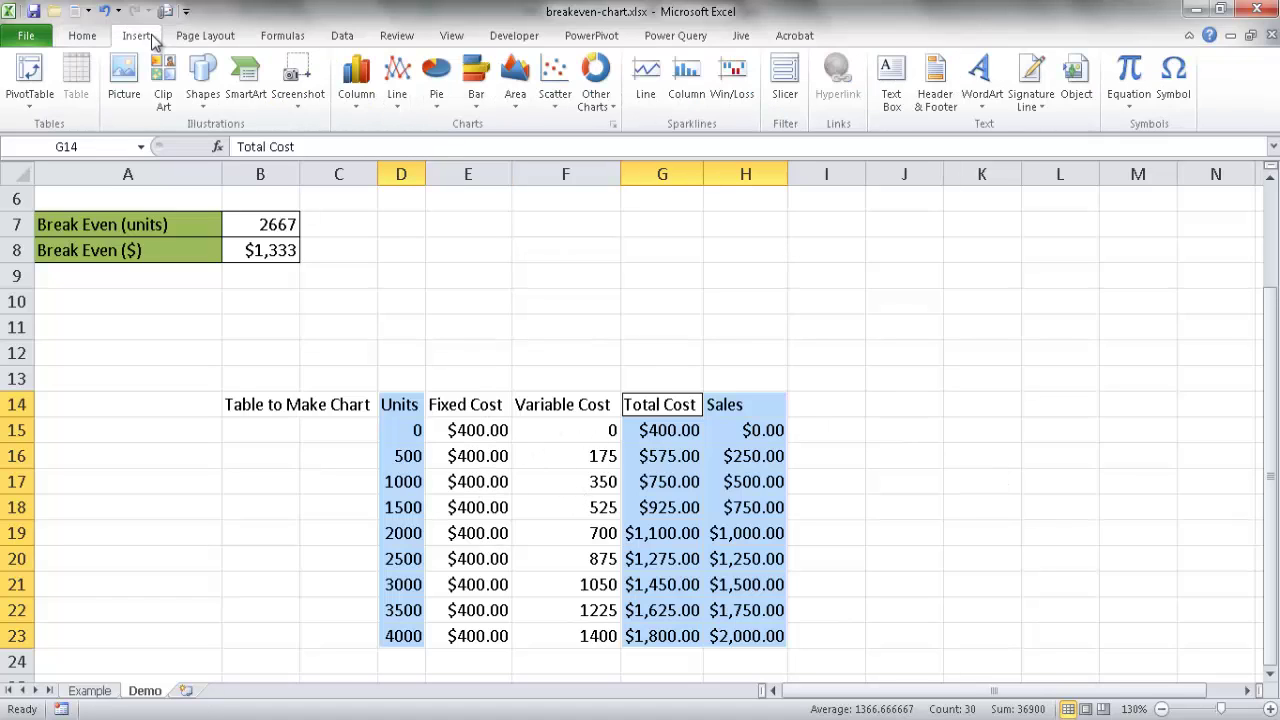
left_click(397, 78)
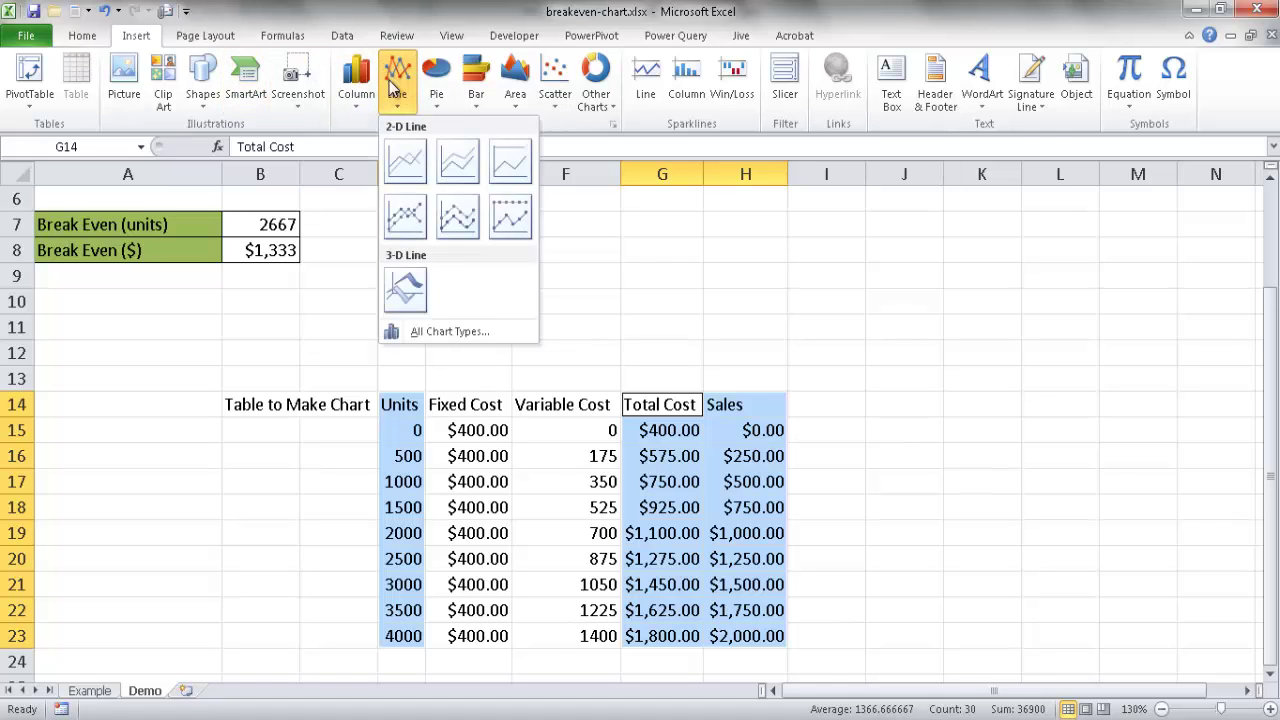
left_click(408, 157)
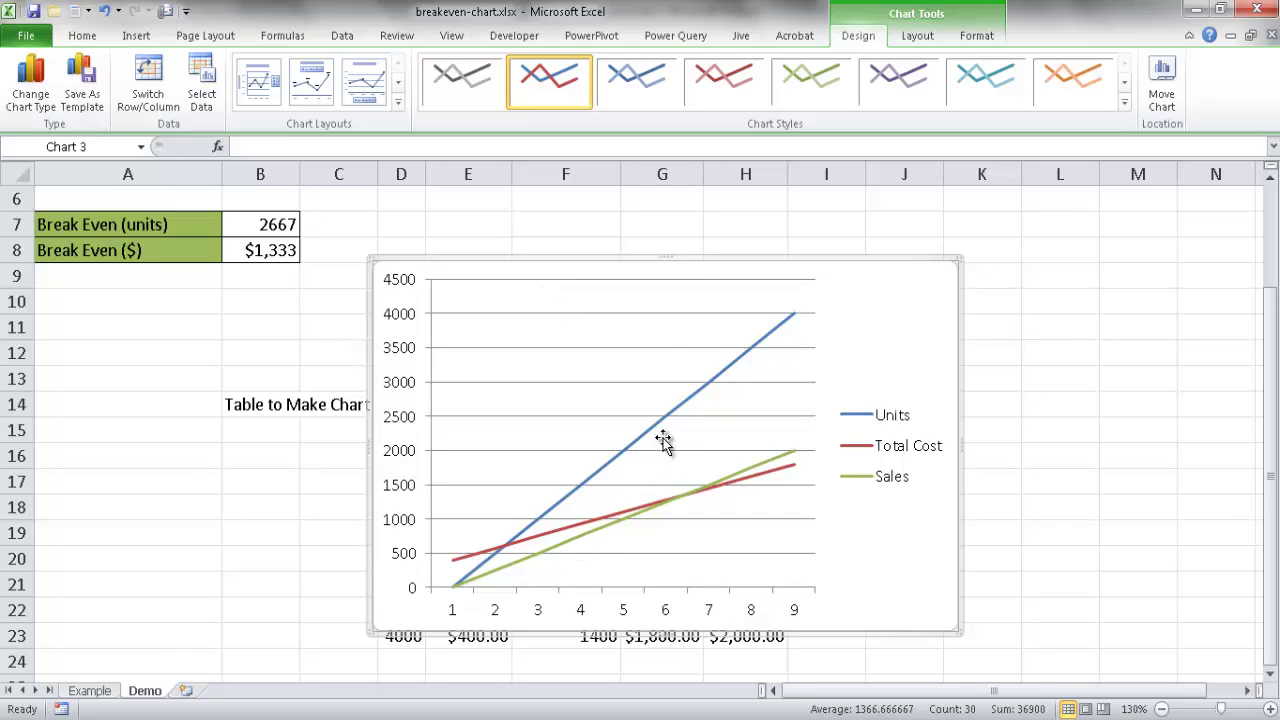
Move the chart off the Units column and set its horizontal axis labels to the unit values in D15:D23.
left_click_drag(719, 257, 808, 210)
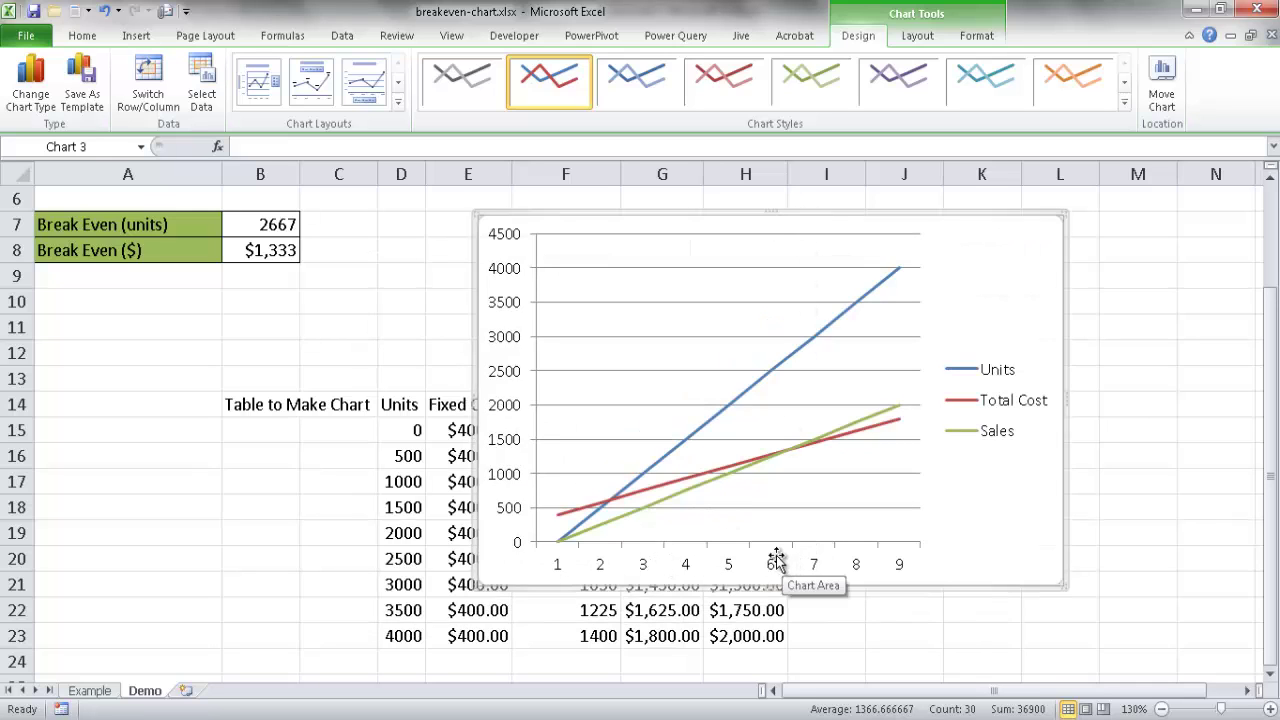
left_click(207, 84)
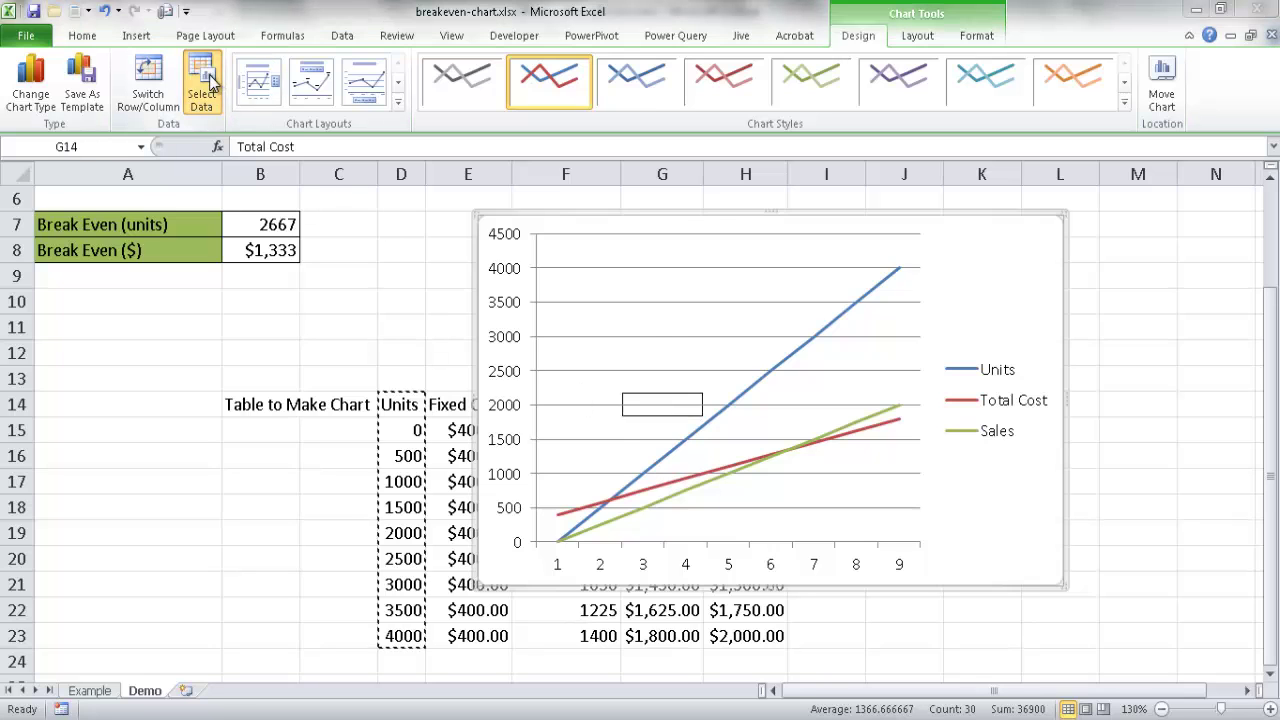
left_click(680, 460)
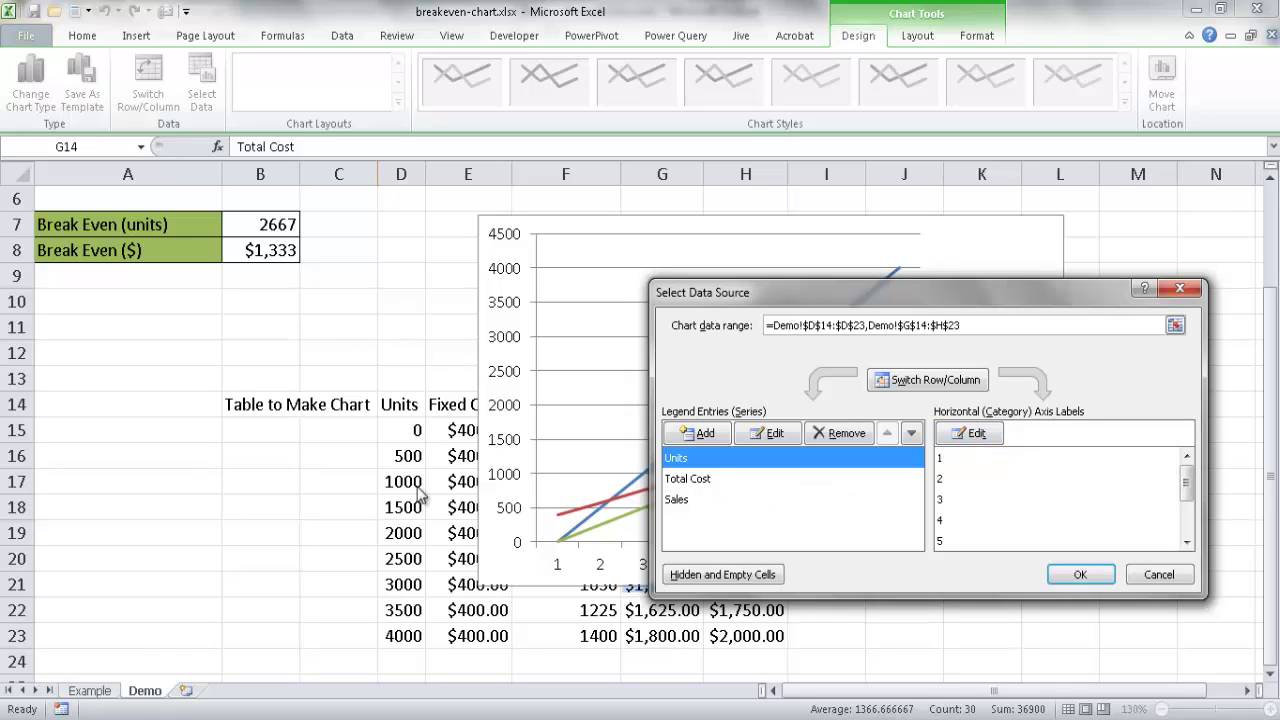
left_click(977, 435)
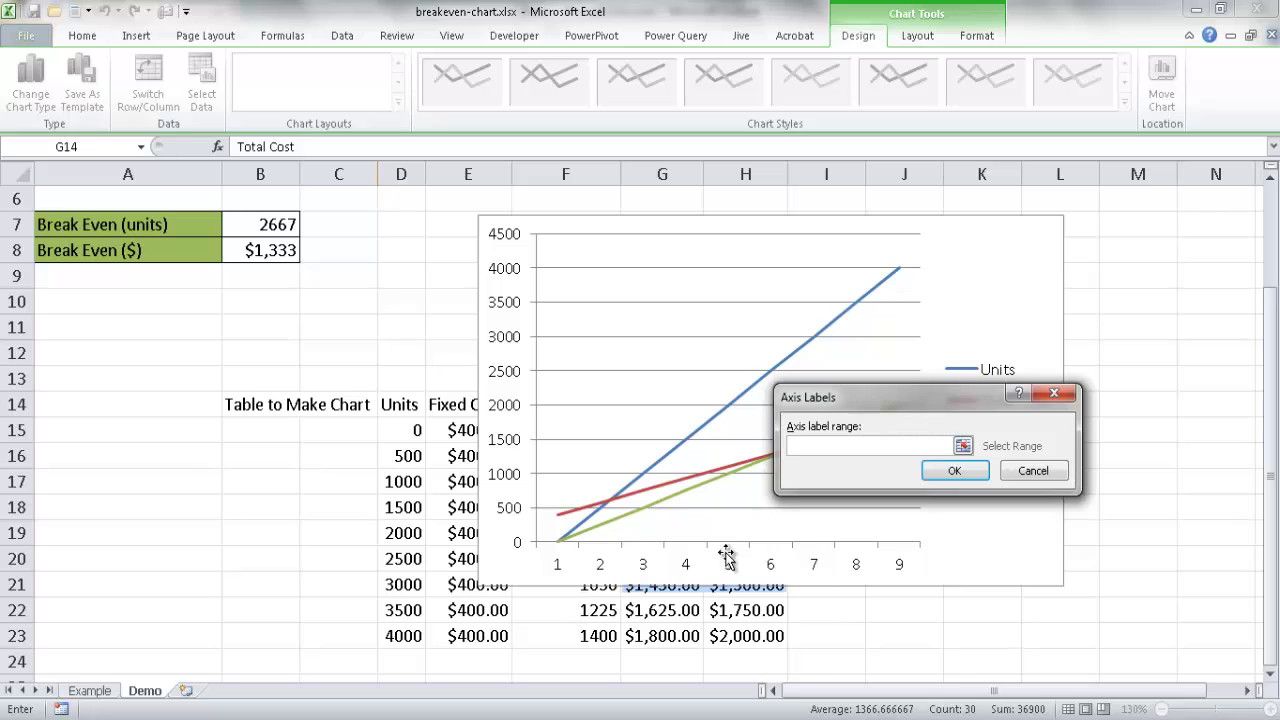
left_click_drag(398, 432, 400, 640)
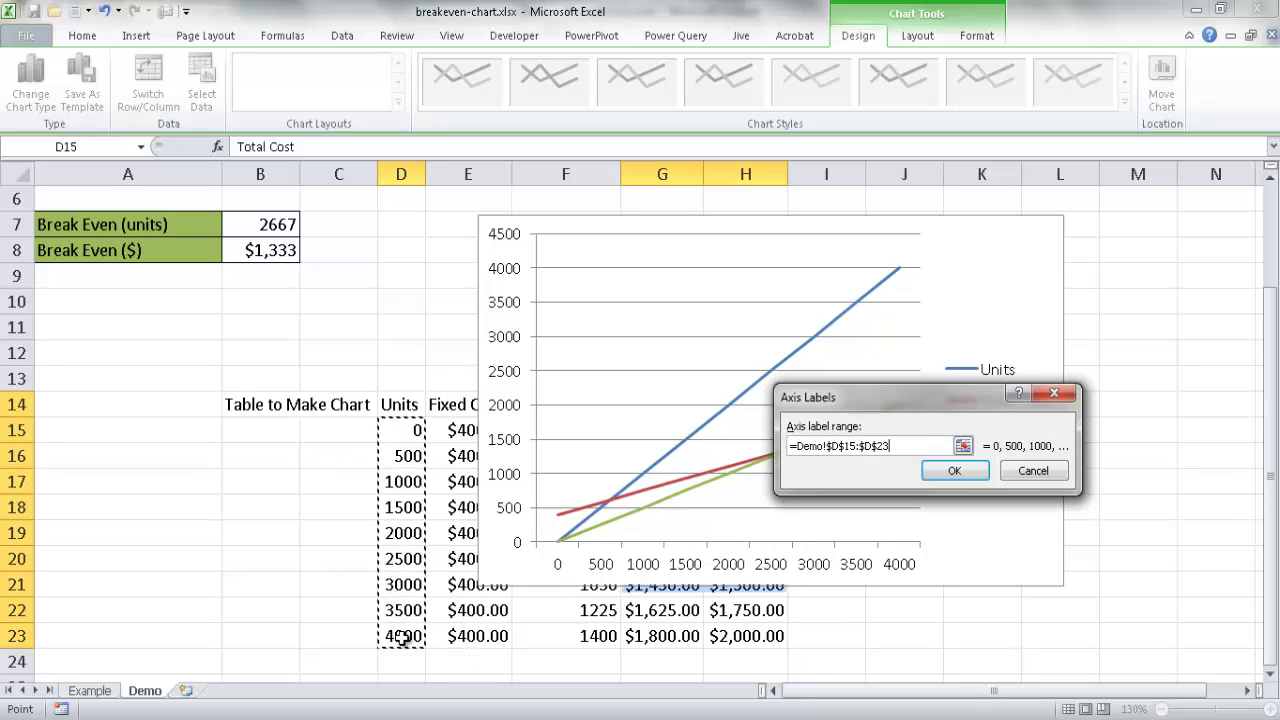
left_click(962, 472)
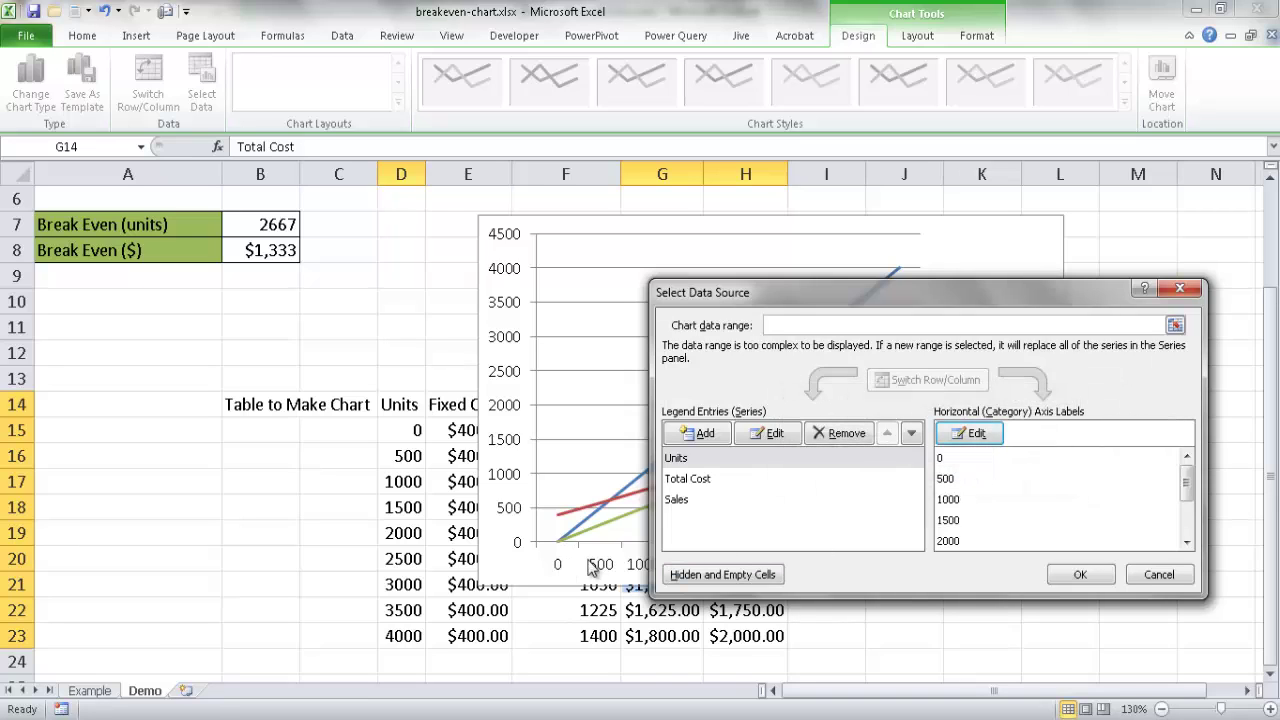
Remove the Units series from the chart's data source, keeping Total Cost and Sales, and apply the change.
left_click(688, 459)
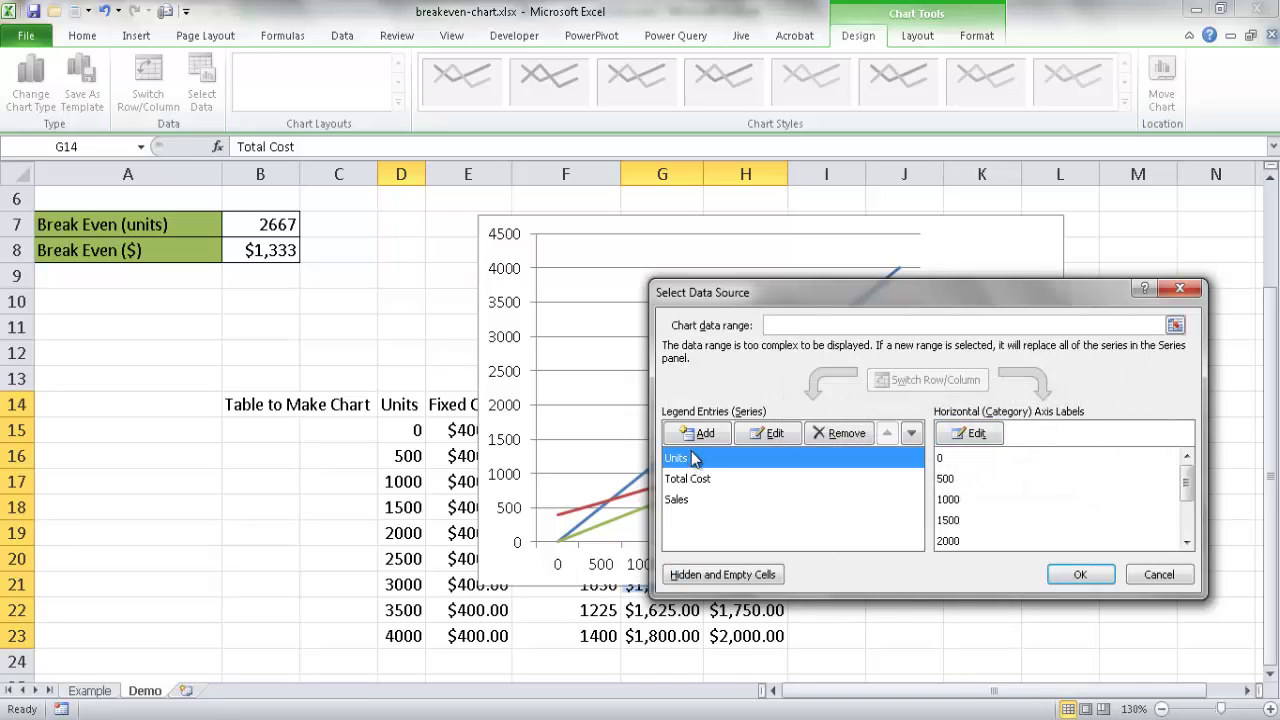
left_click_drag(790, 302, 285, 87)
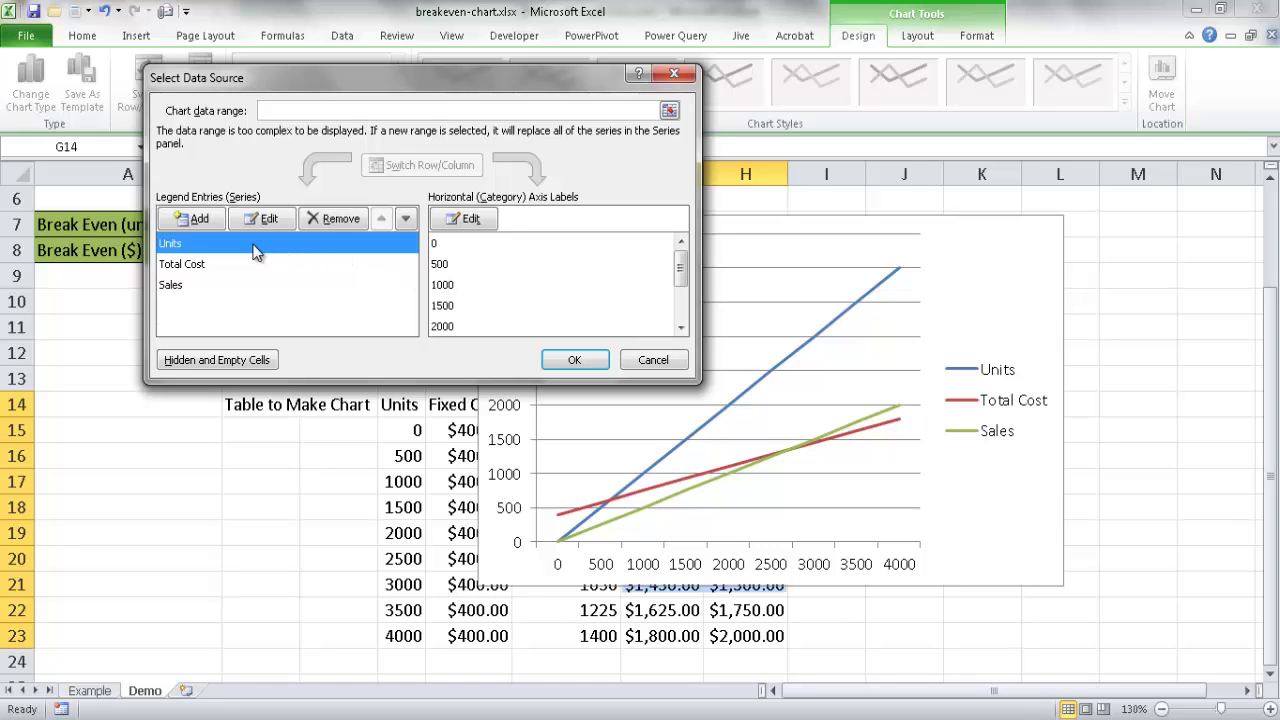
left_click(322, 221)
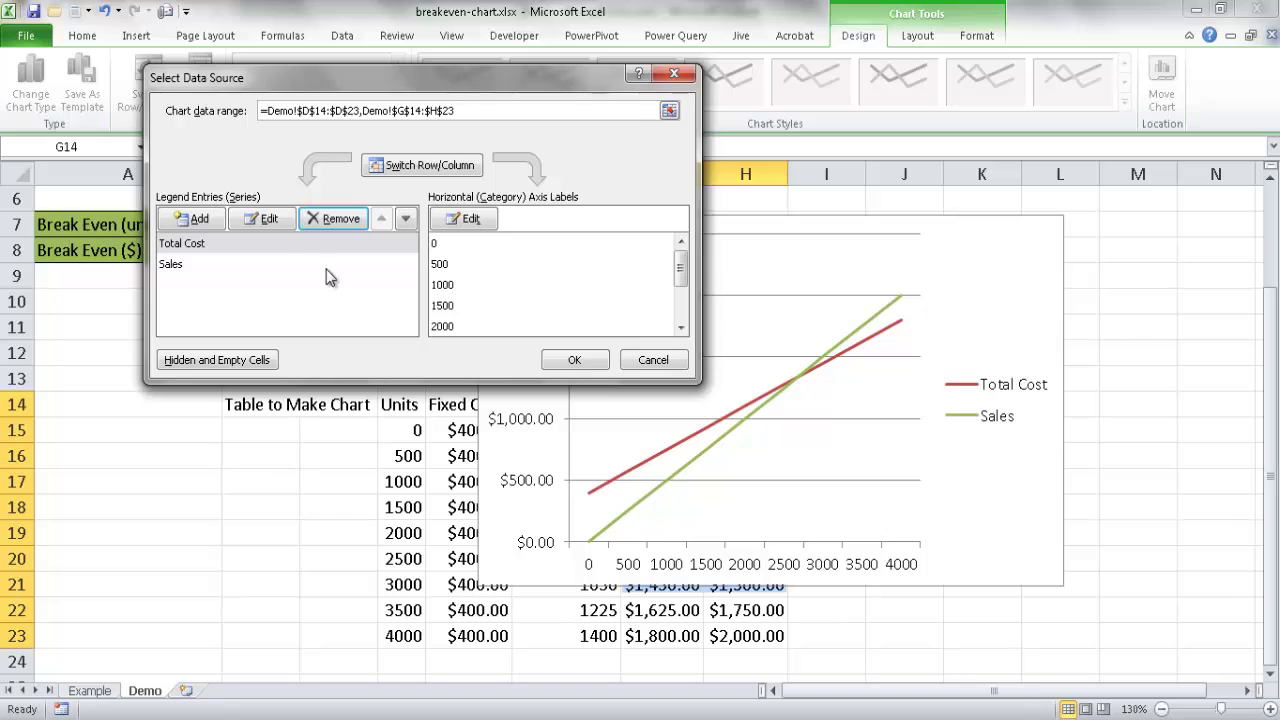
left_click(189, 247)
left_click(172, 265)
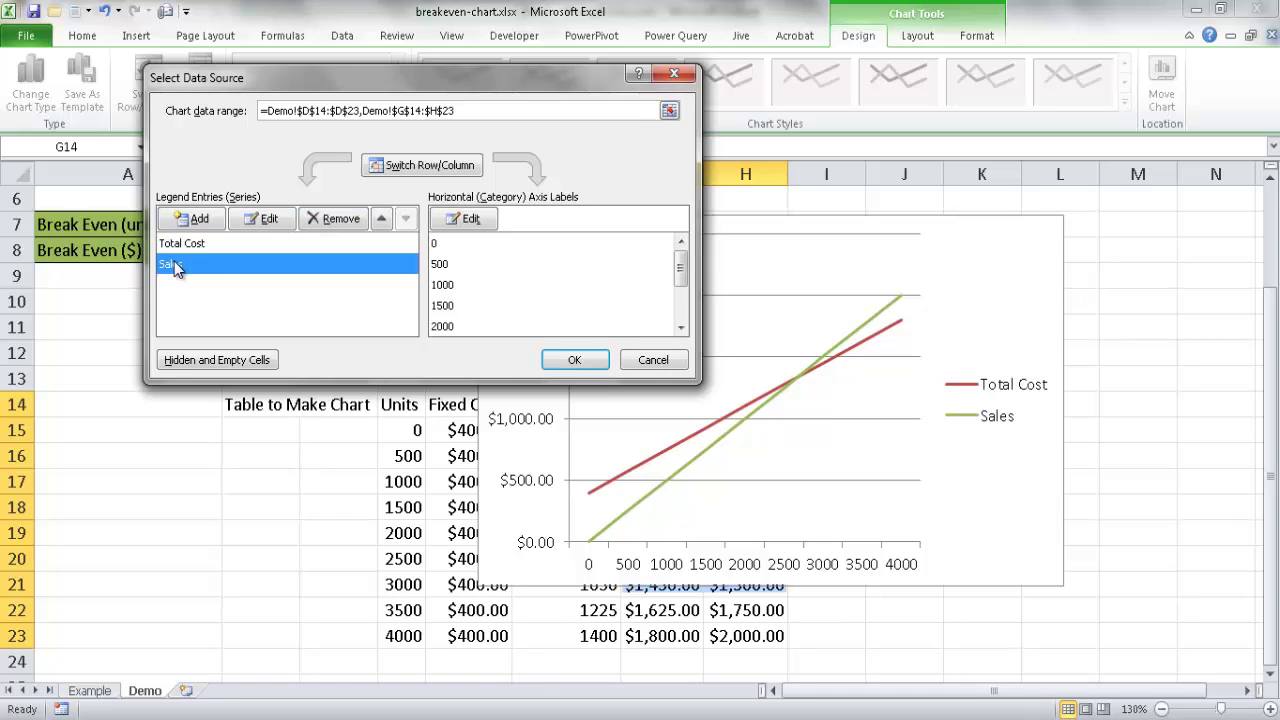
left_click(578, 361)
Move the chart above the data table, beside the cost inputs, starting at about cell D1.
left_click_drag(1275, 440, 1274, 420)
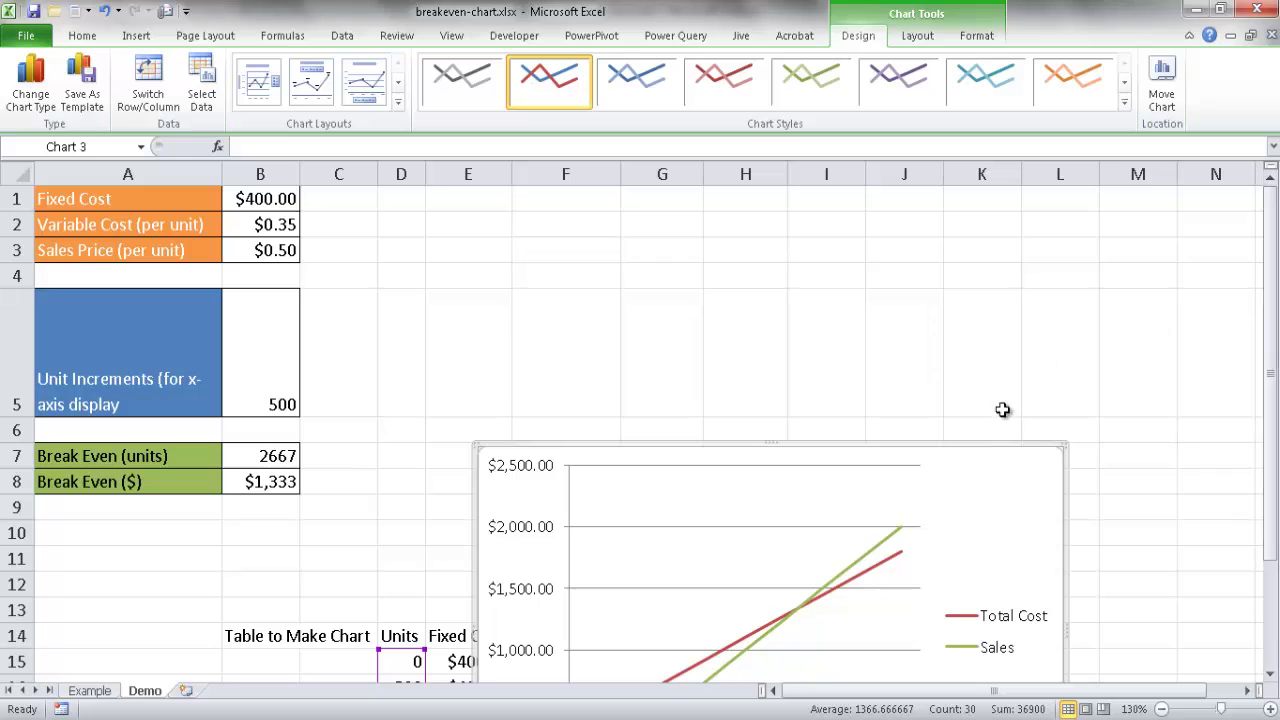
left_click_drag(970, 442, 881, 197)
left_click_drag(1270, 328, 1270, 328)
Delete the horizontal gridlines from the Total Cost and Sales line chart.
mouse_move(702, 373)
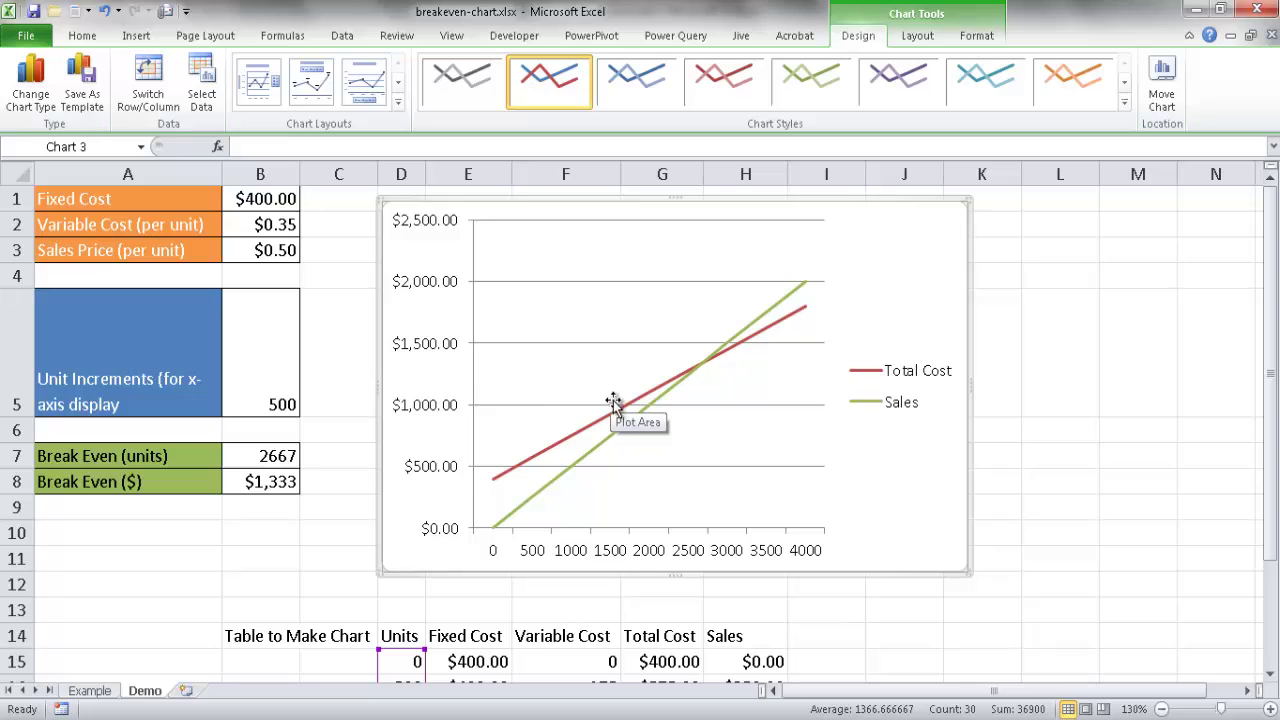
left_click(654, 343)
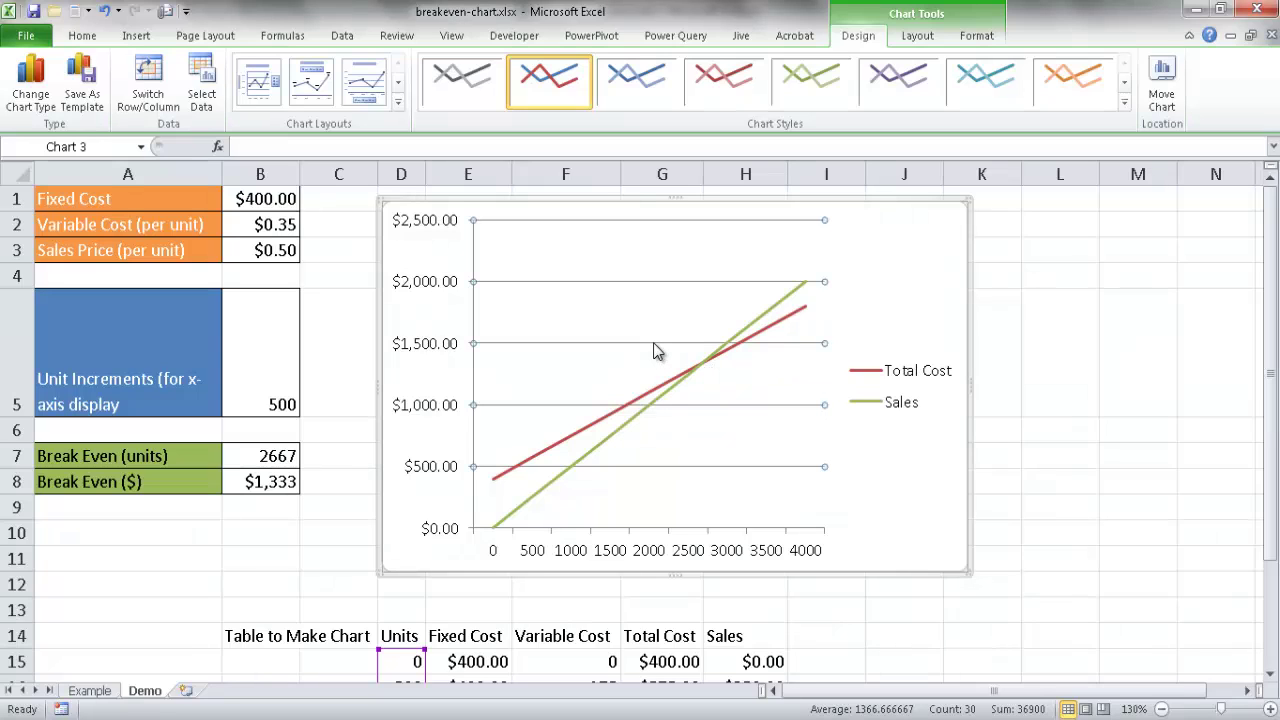
key("Delete")
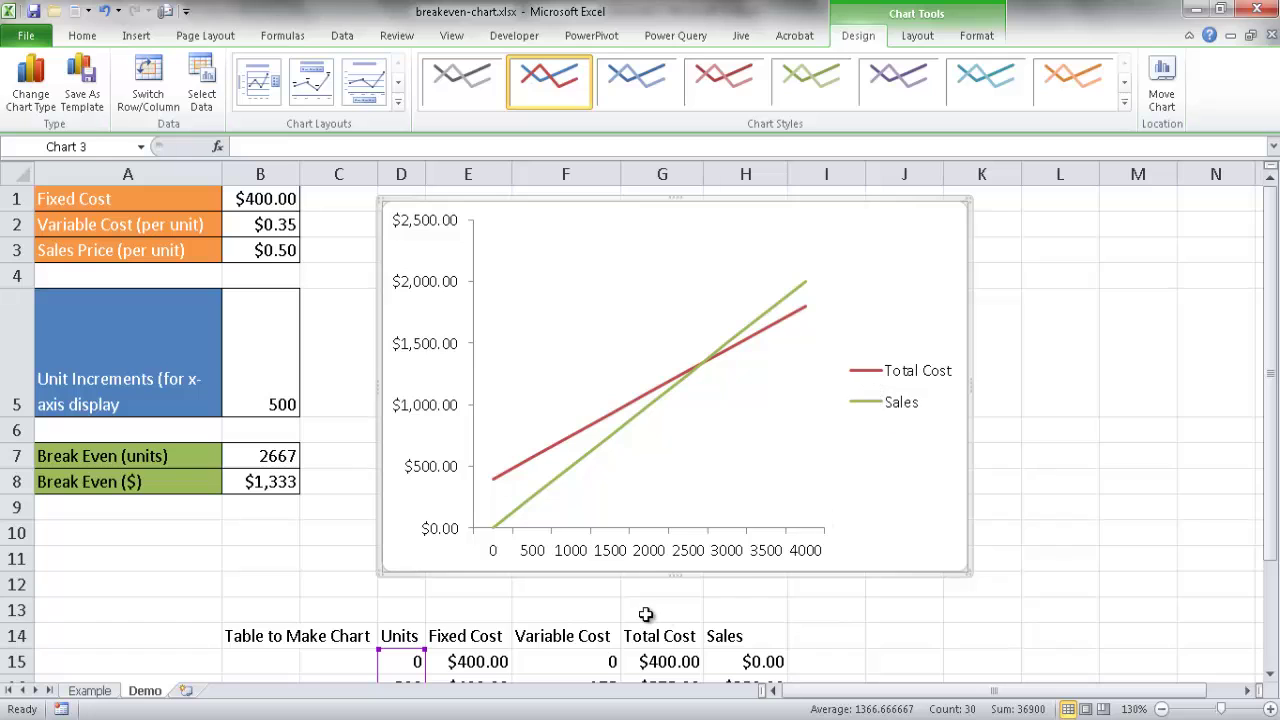
Show the chart's legend at the bottom and widen the chart rightward to about the end of column M.
left_click(907, 40)
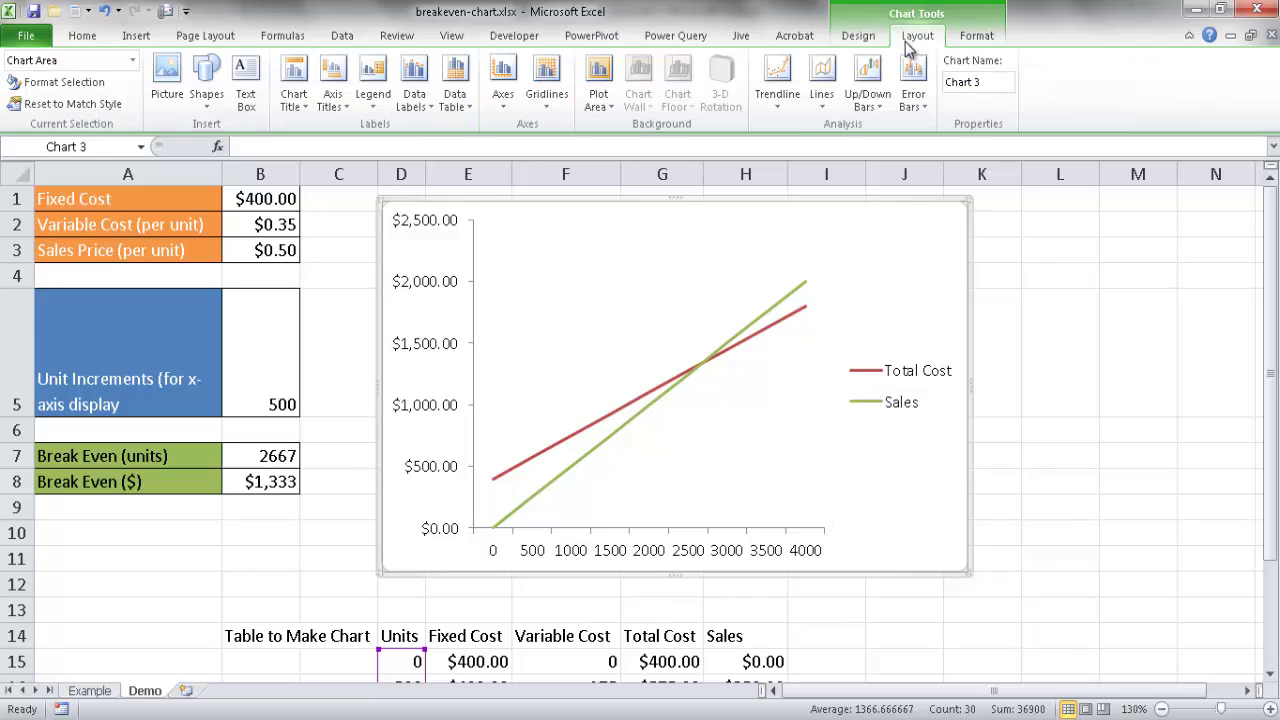
left_click(373, 100)
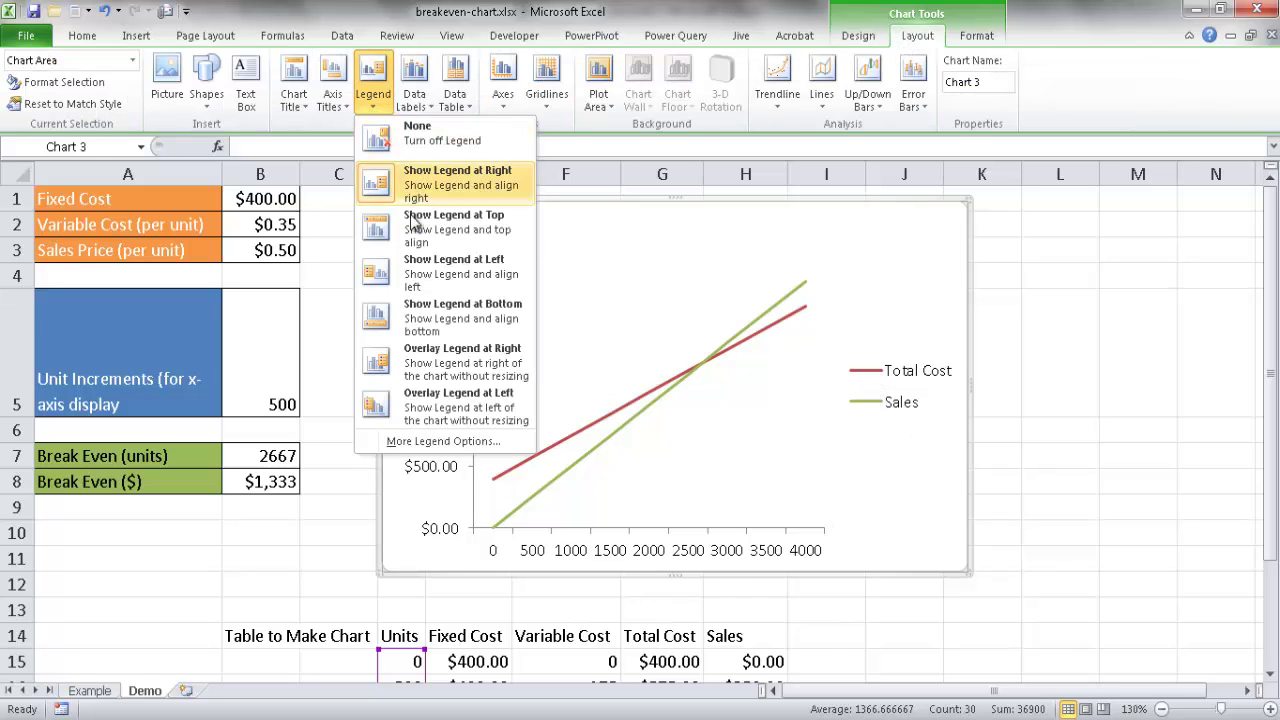
left_click(462, 312)
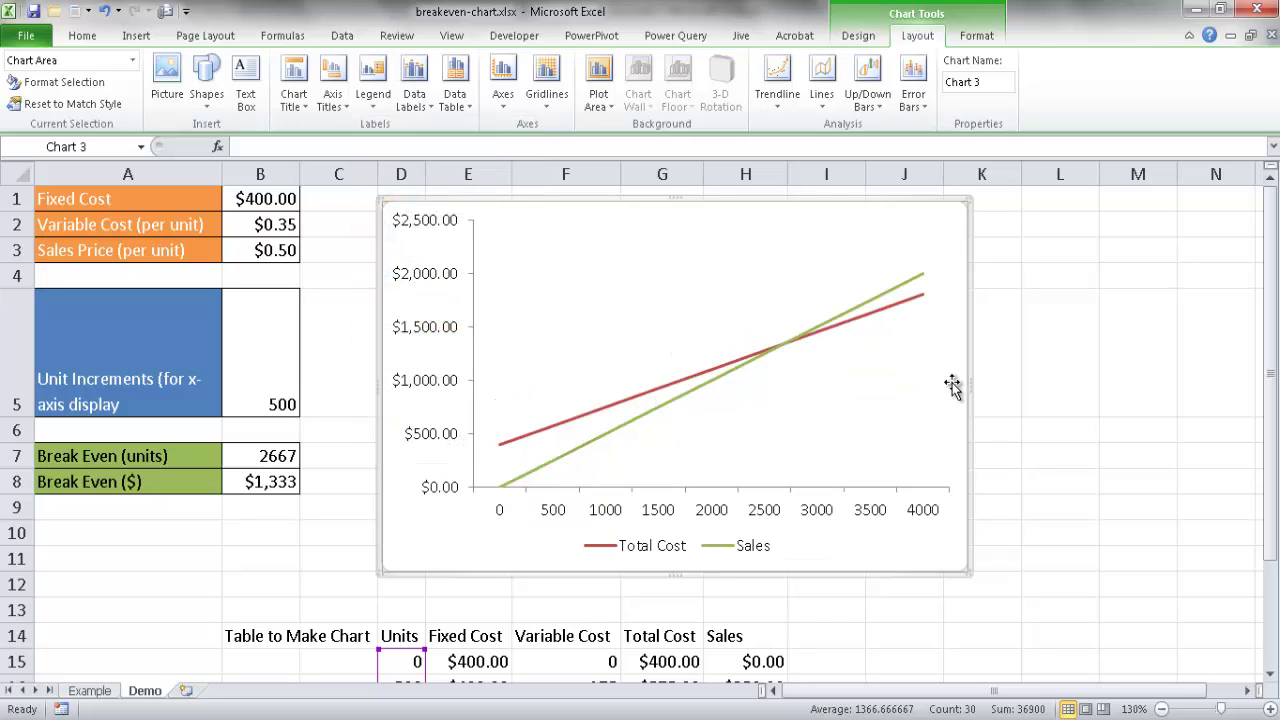
left_click_drag(971, 384, 1164, 366)
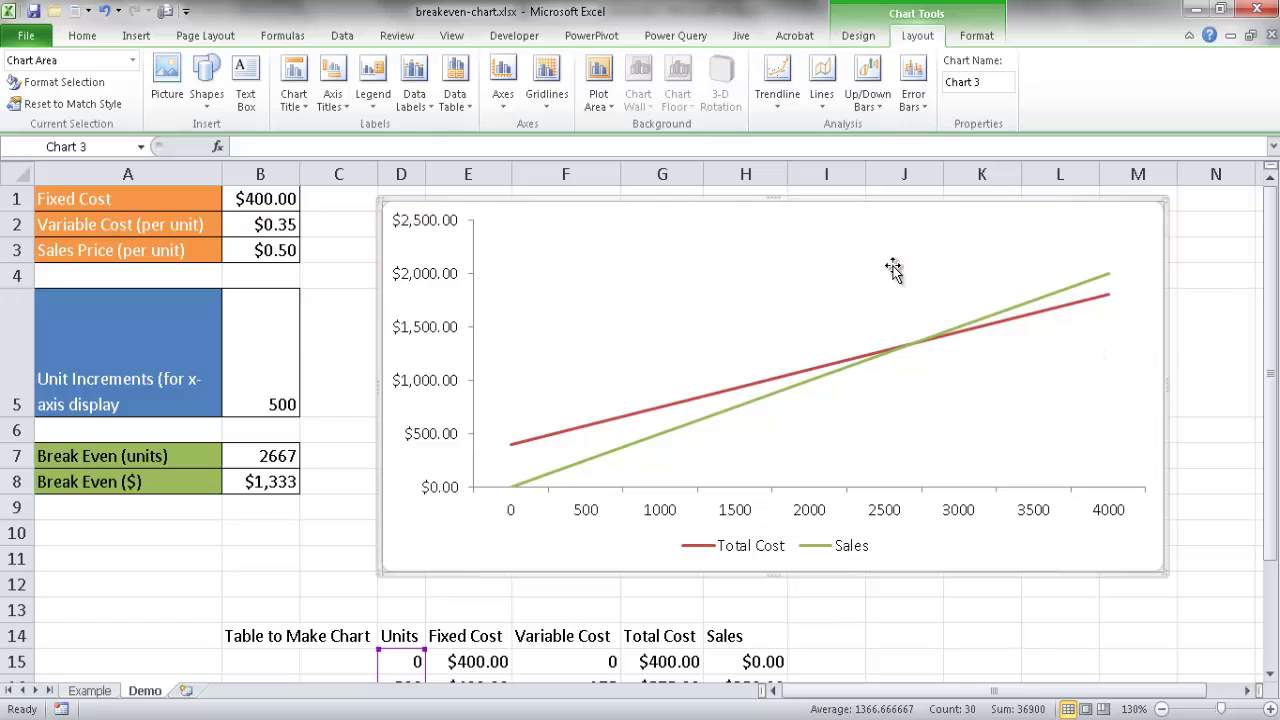
Add a title above the chart reading "Break-Even Analysis".
left_click(295, 98)
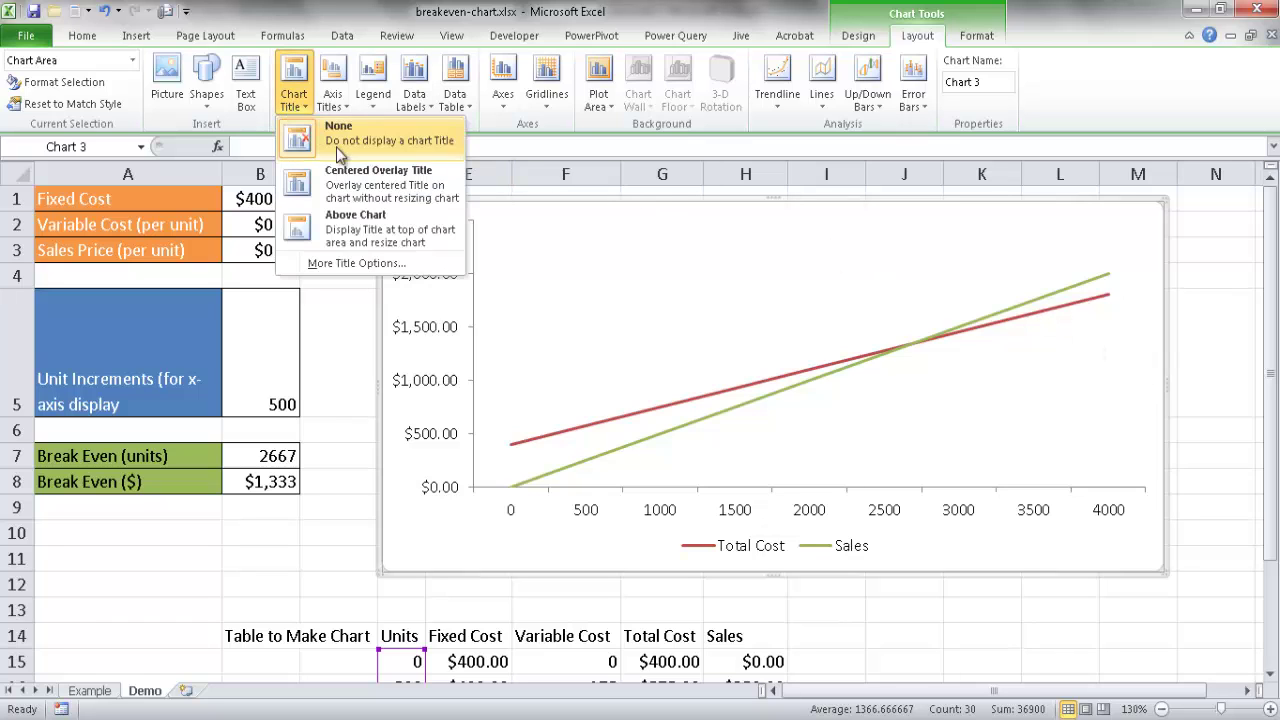
left_click(356, 222)
left_click(370, 147)
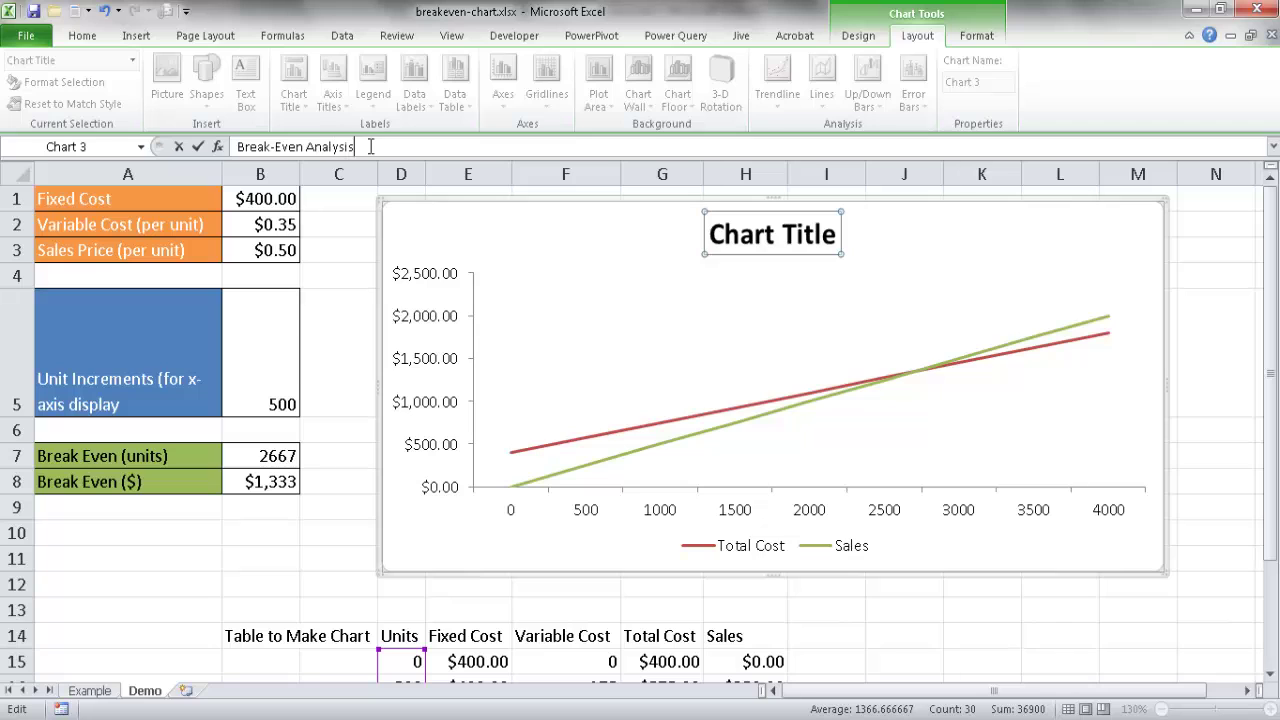
type("Break-Even Analysis")
key("Return")
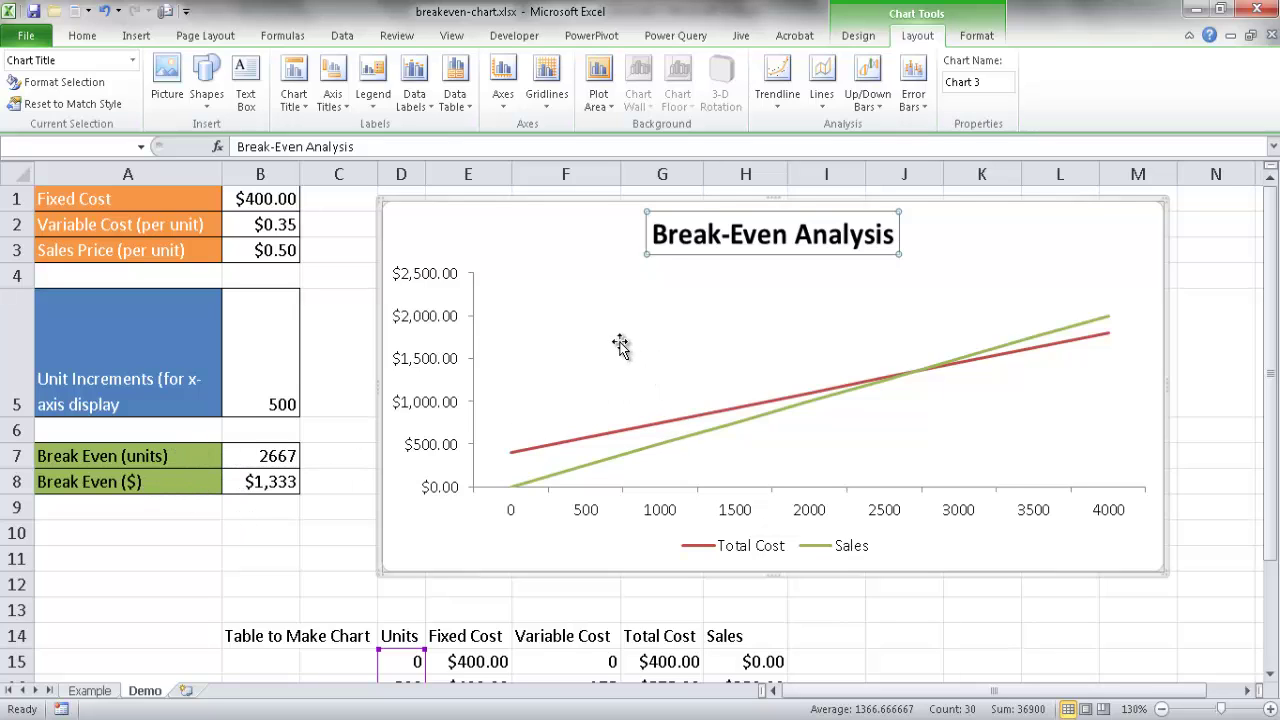
Copy the break-even results in A7:B8 and paste them as a linked picture.
mouse_move(925, 378)
left_click_drag(169, 456, 253, 482)
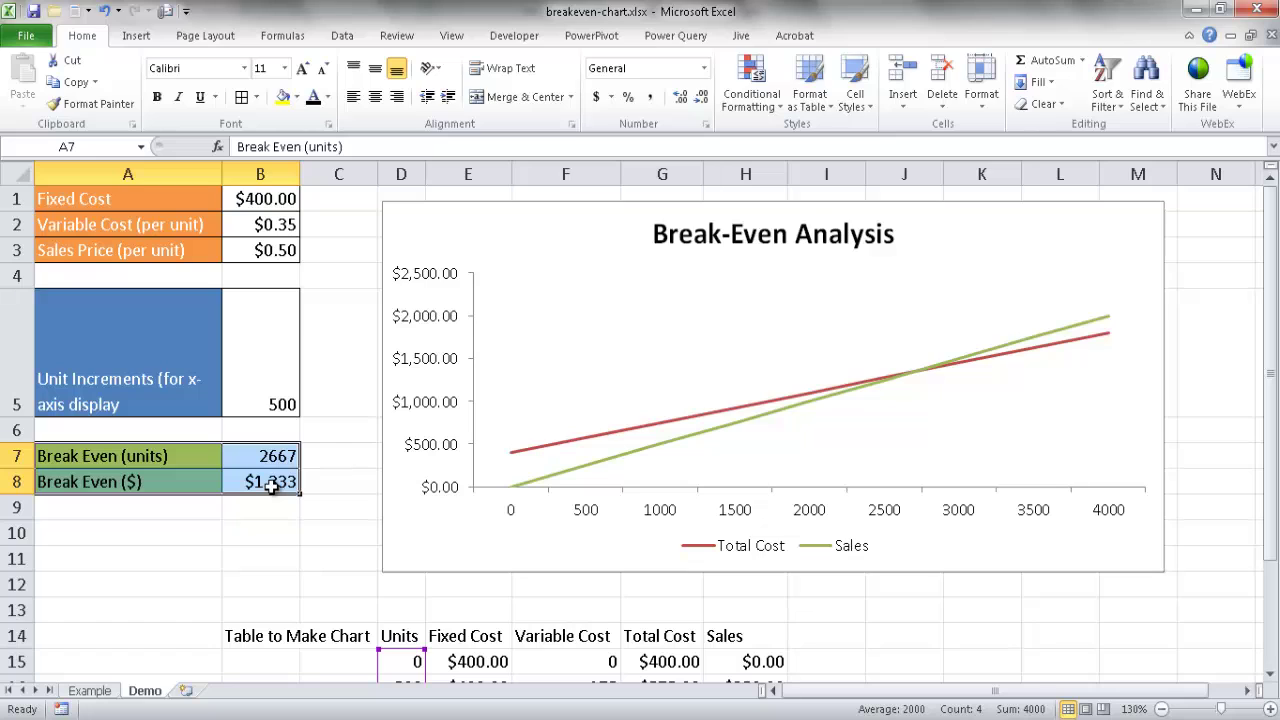
key("ctrl+c")
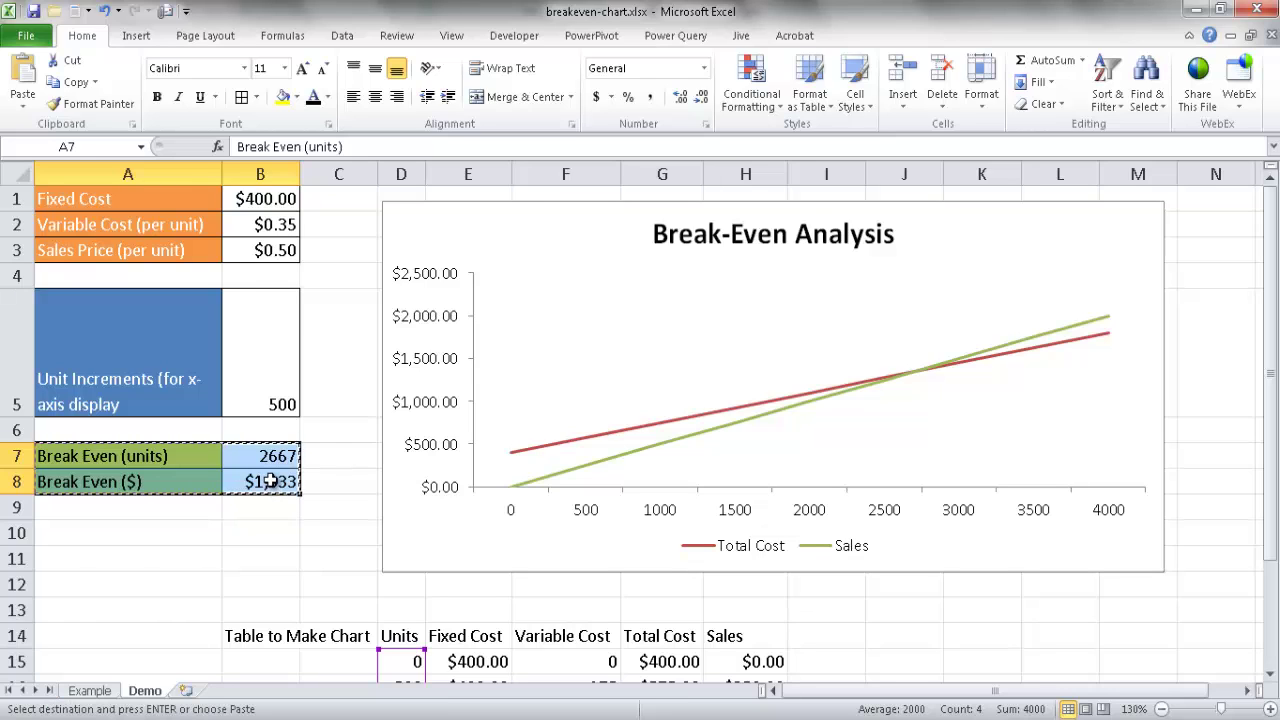
left_click(22, 104)
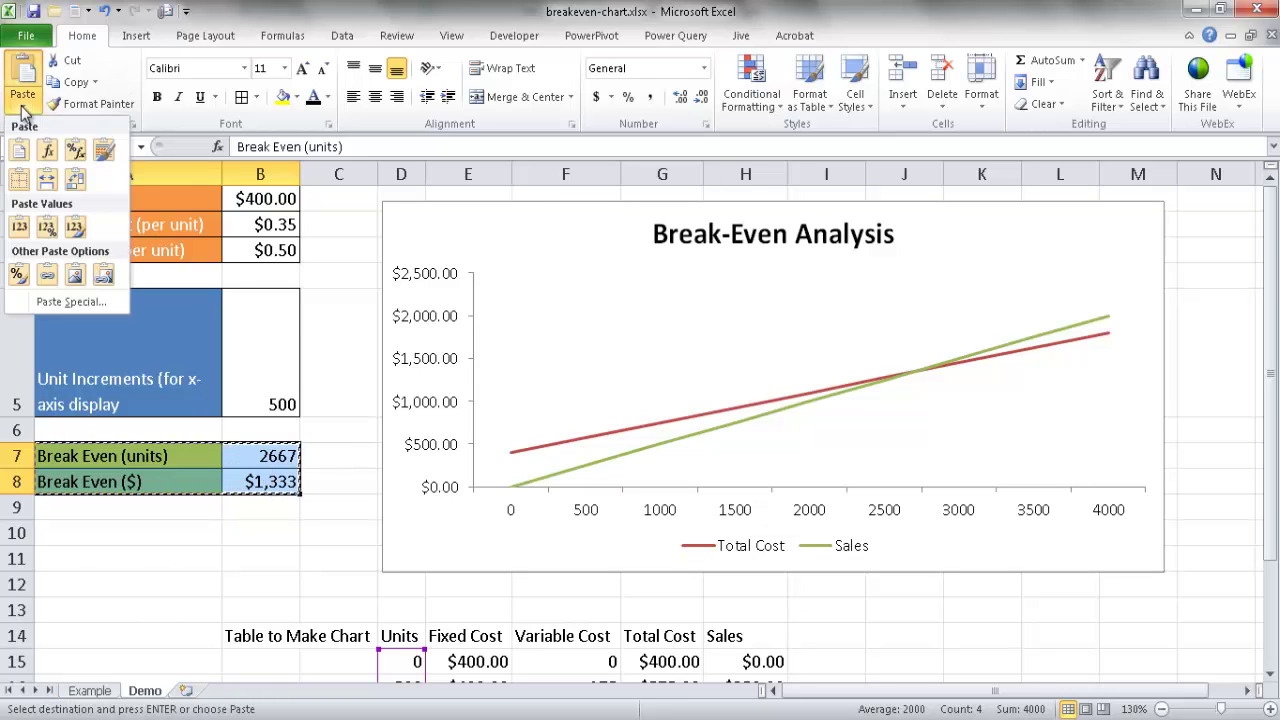
left_click(104, 276)
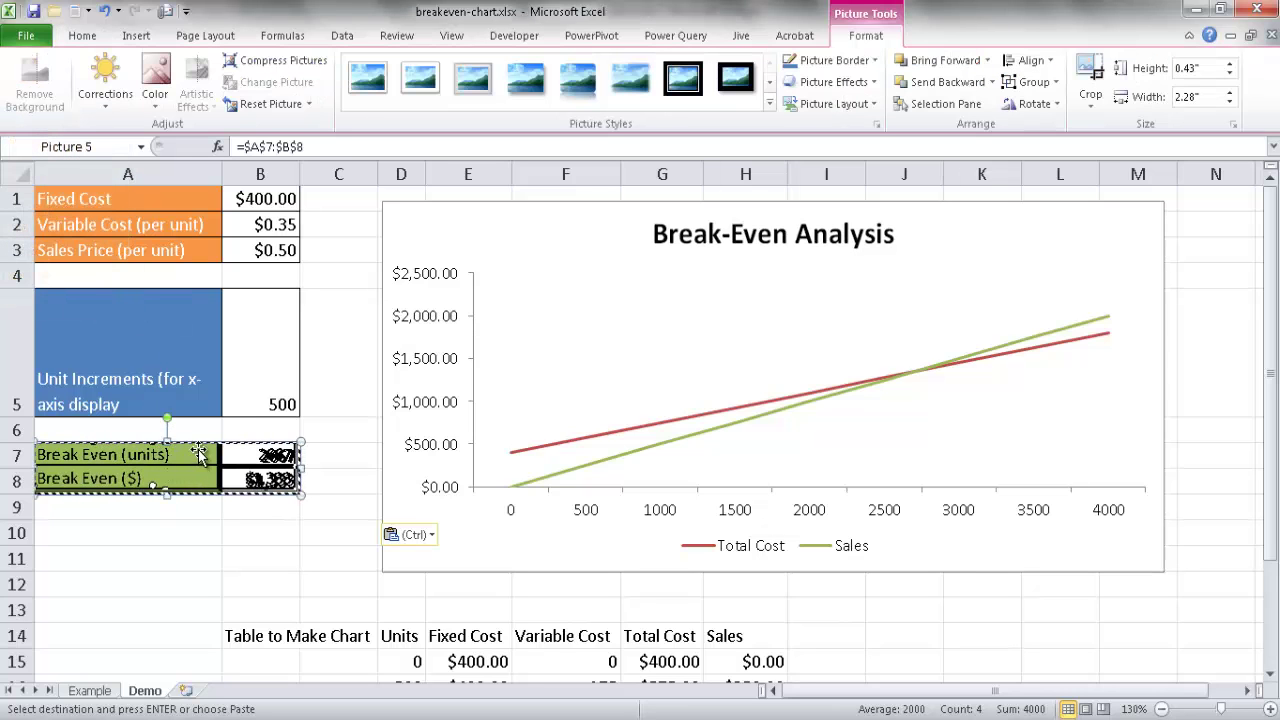
Place the linked picture in the upper-left of the chart's plot area and shrink it to about 0.35" high by 1.84" wide.
left_click_drag(216, 444, 230, 524)
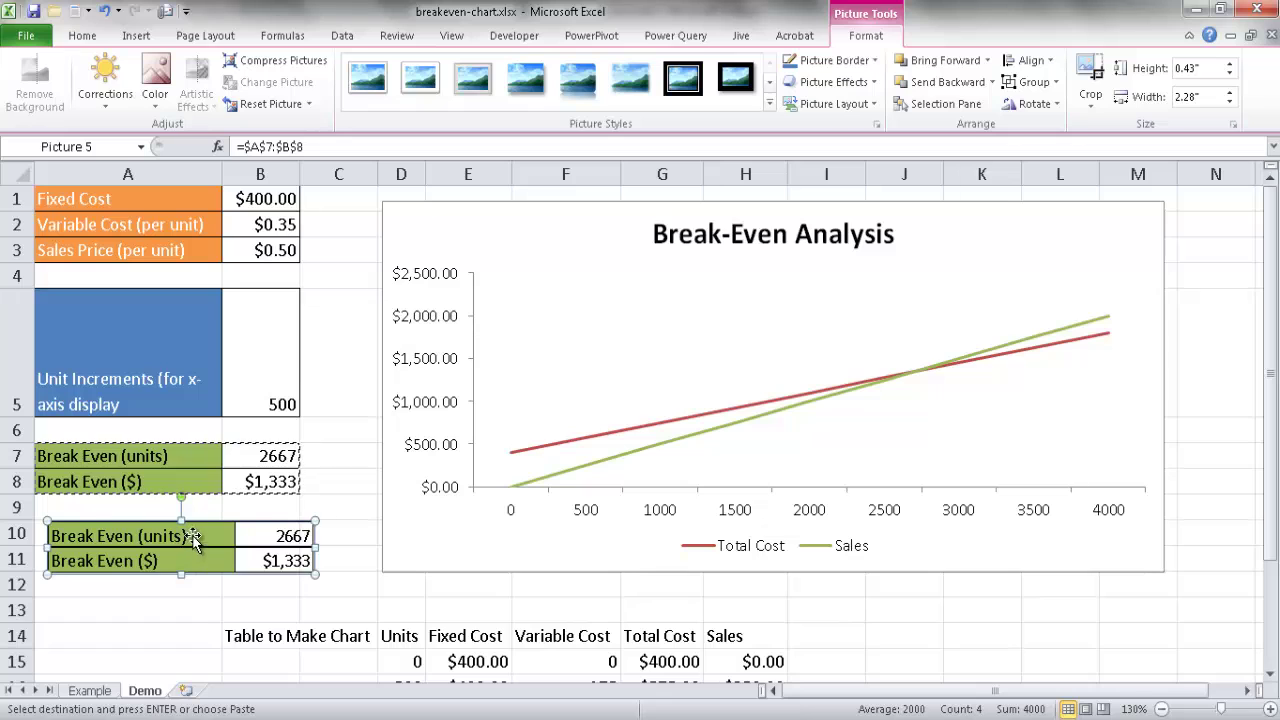
left_click_drag(202, 522, 653, 280)
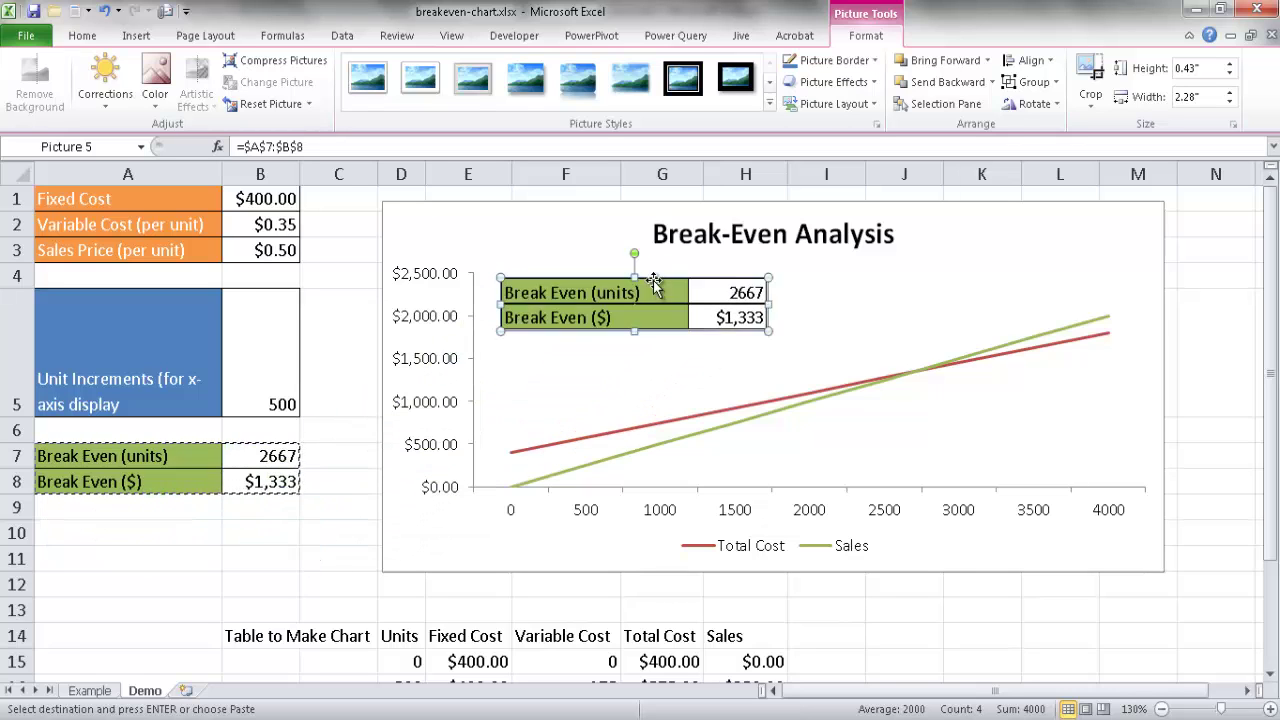
left_click_drag(768, 274, 719, 287)
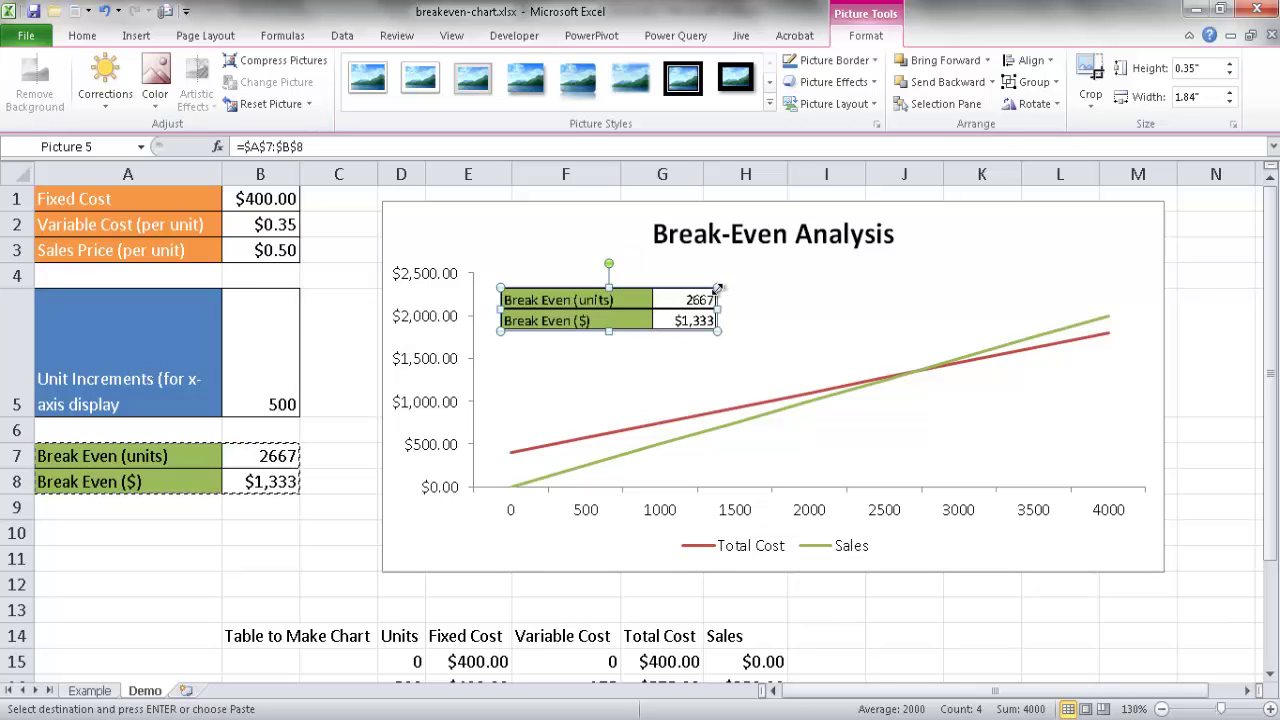
left_click(764, 316)
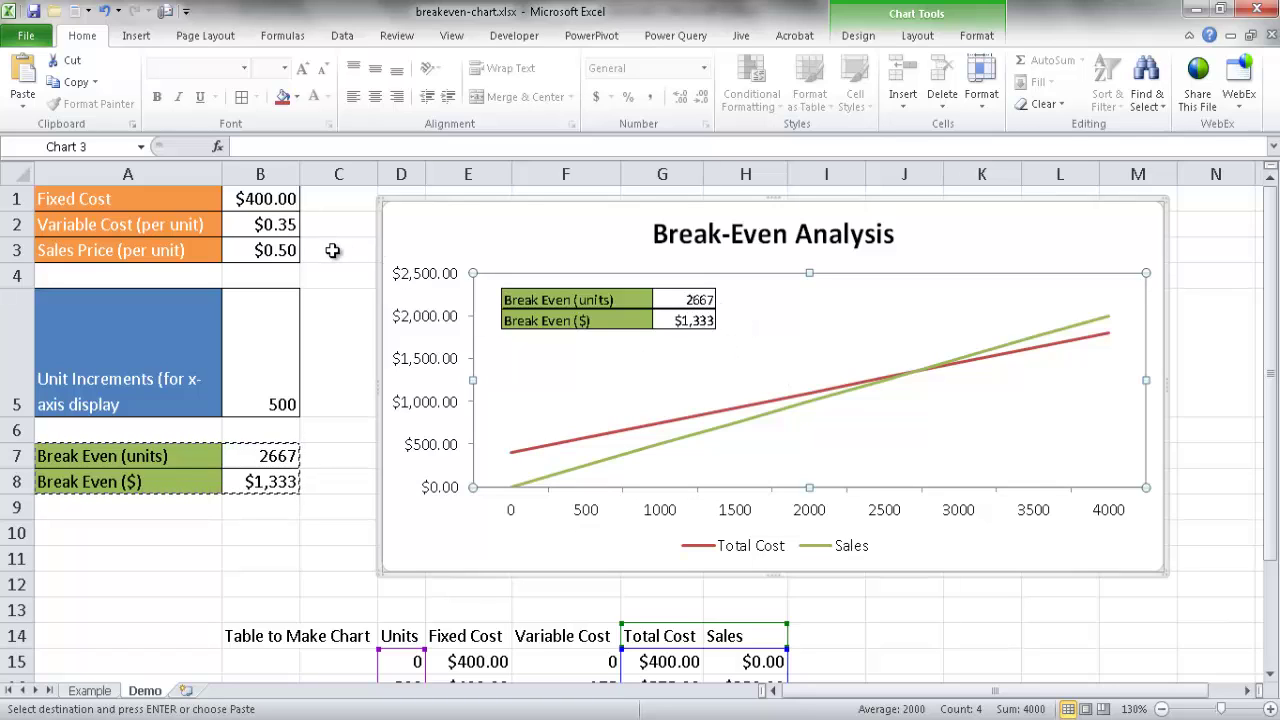
key("Escape")
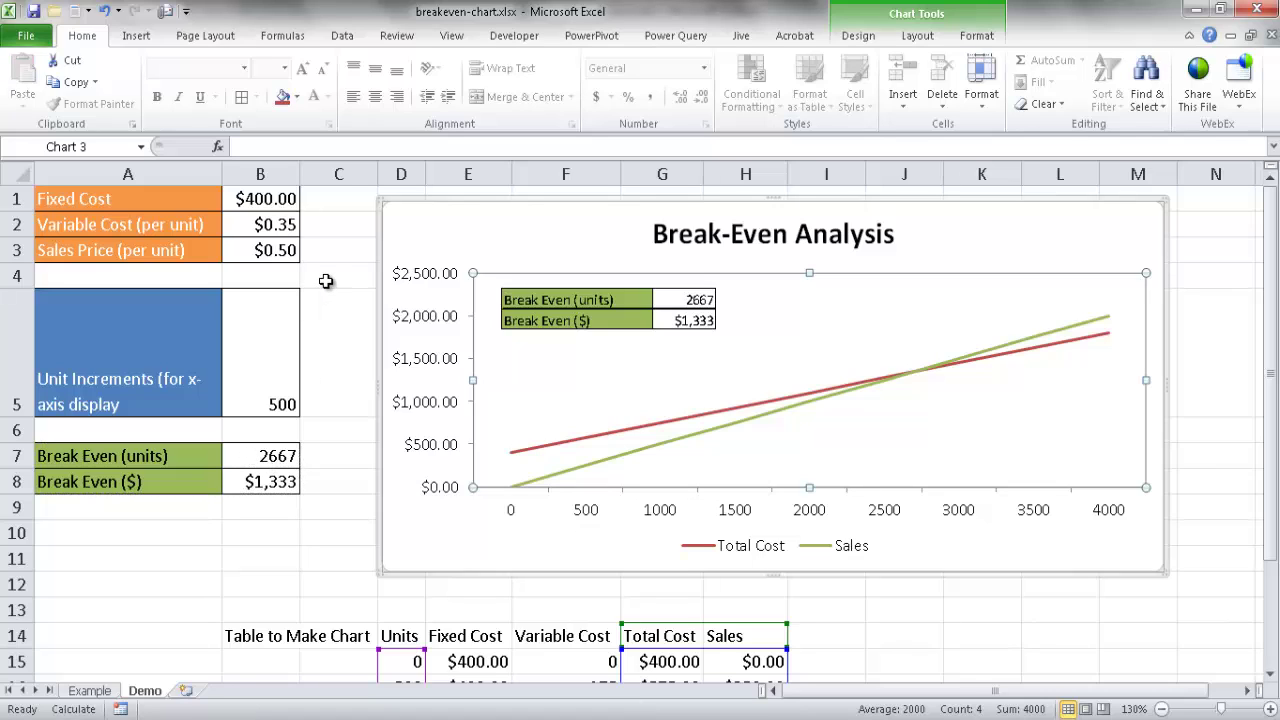
Set the sales price per unit in B3 to 0.55 and check the updated chart and linked break-even picture.
left_click(277, 252)
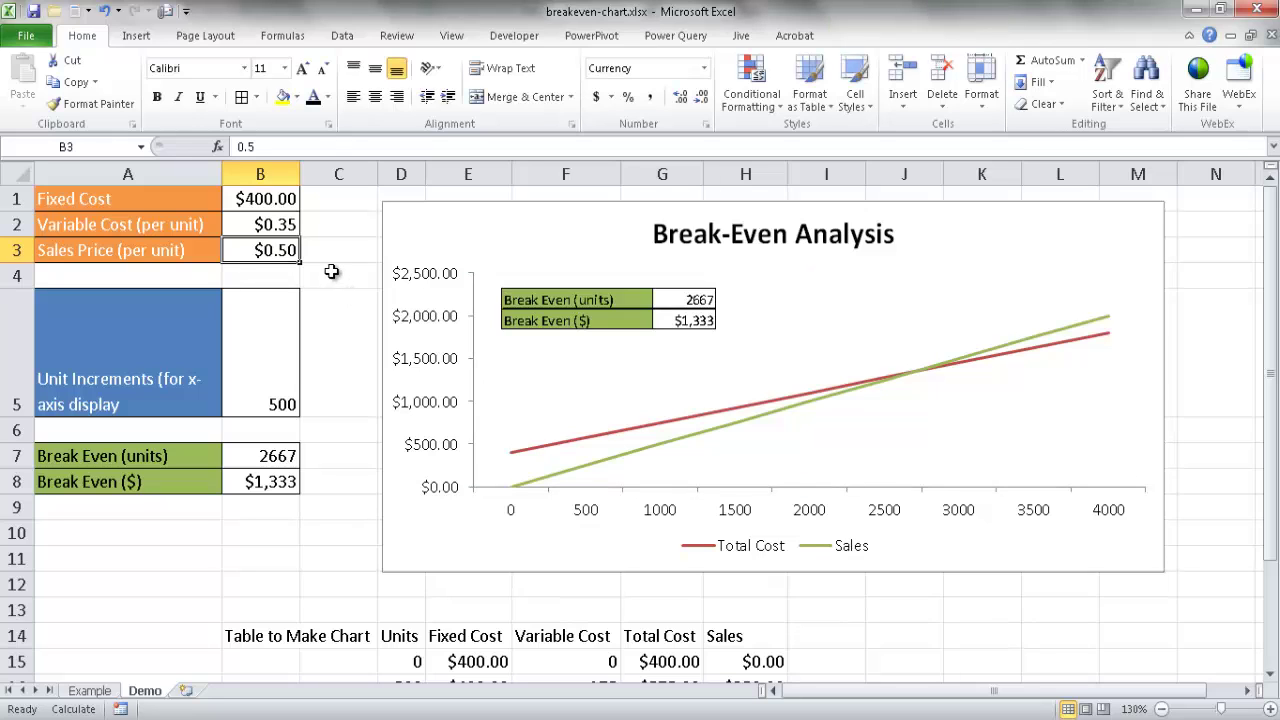
type(".55")
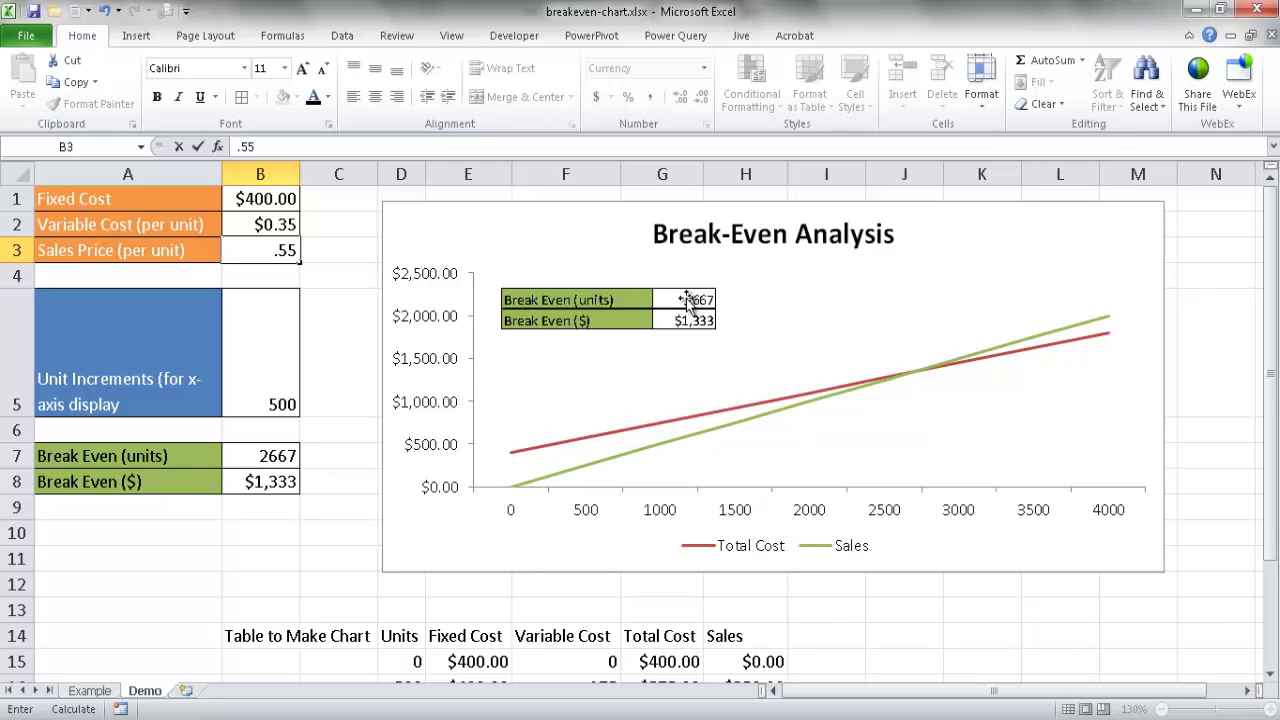
key("Return")
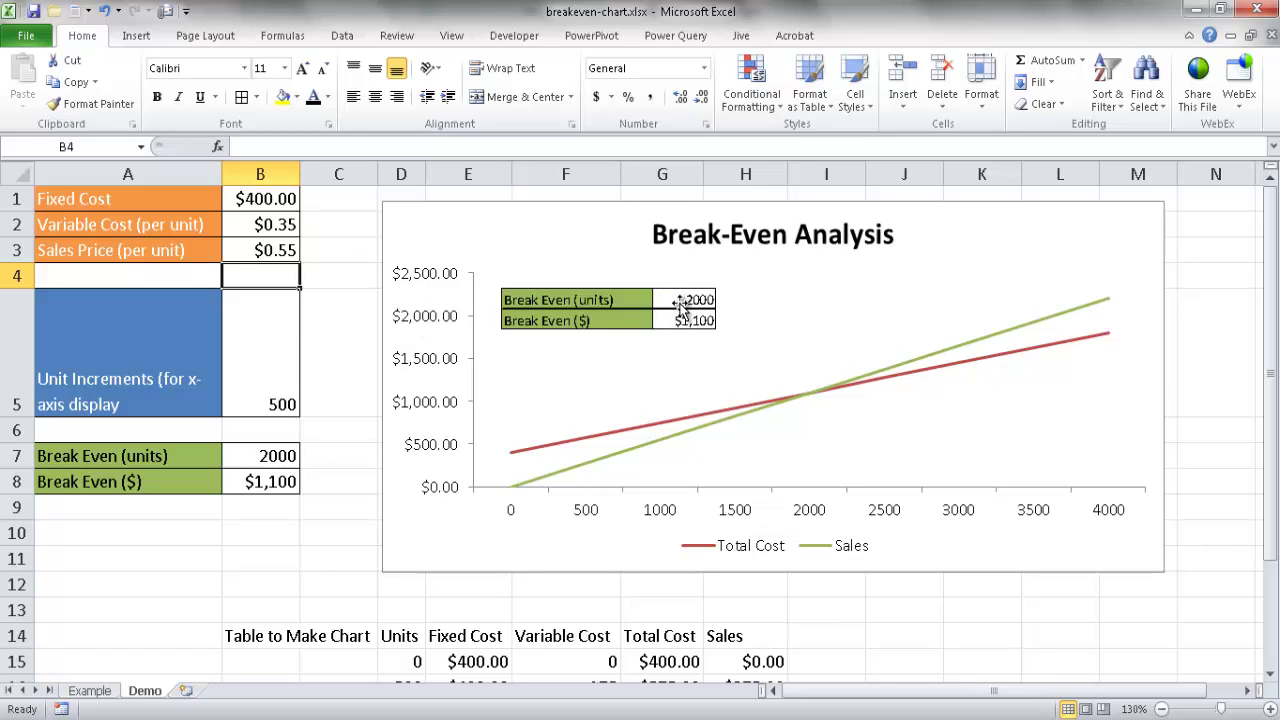
left_click(1198, 458)
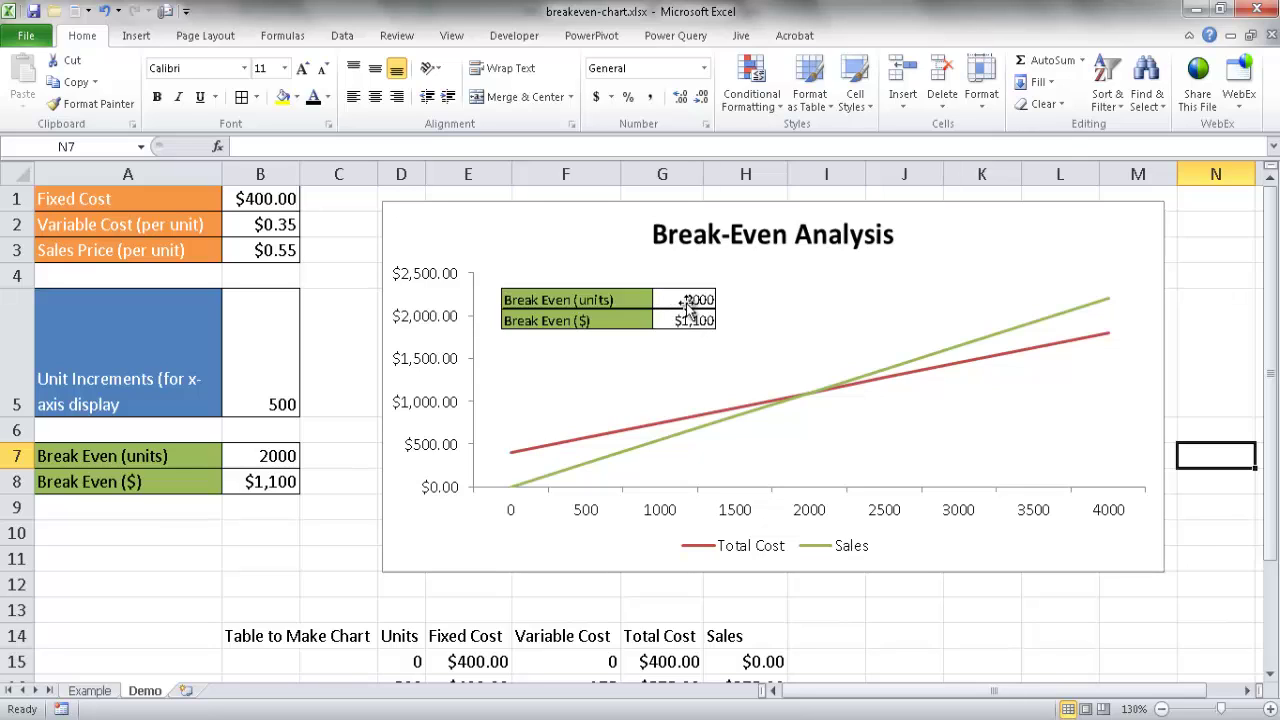
left_click(1141, 611)
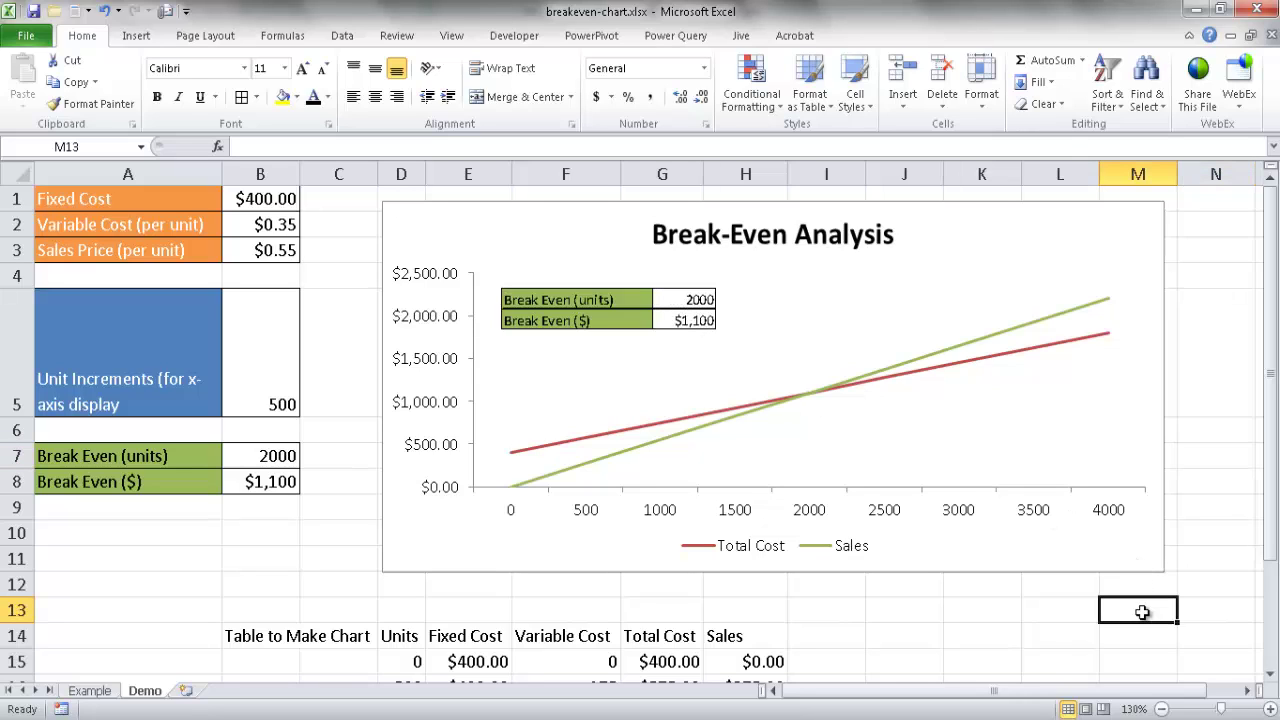